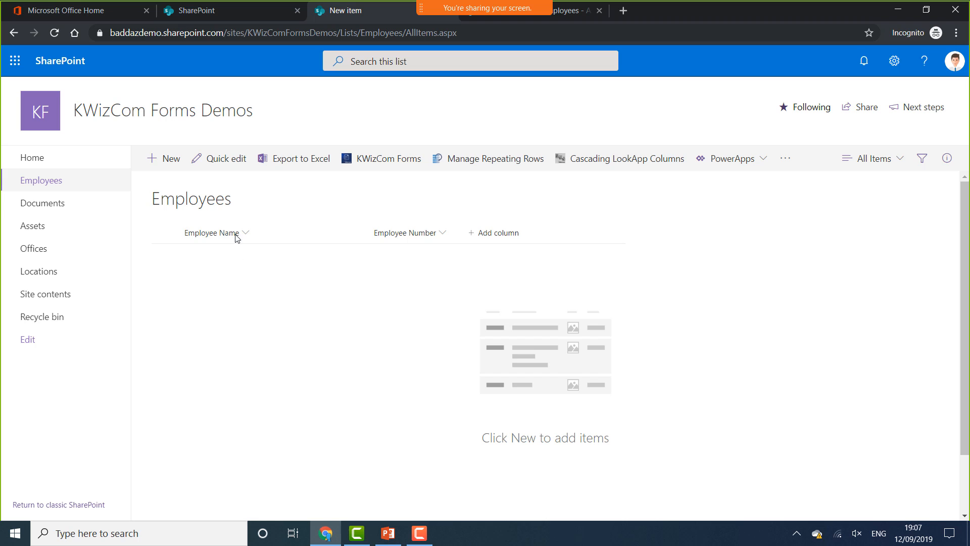
Start a new employee item in the default form, look it over, then discard it
left_click(172, 160)
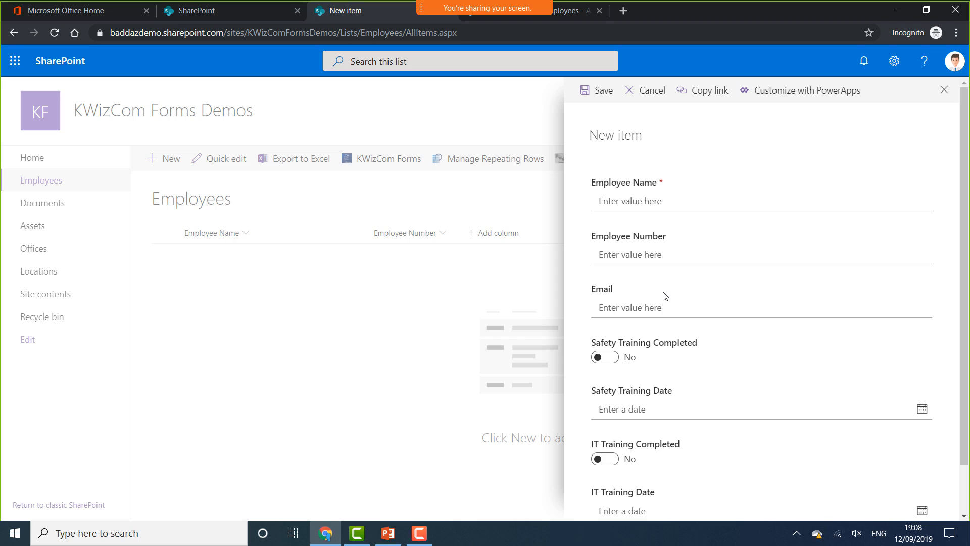
scroll(662, 294, "down", 1)
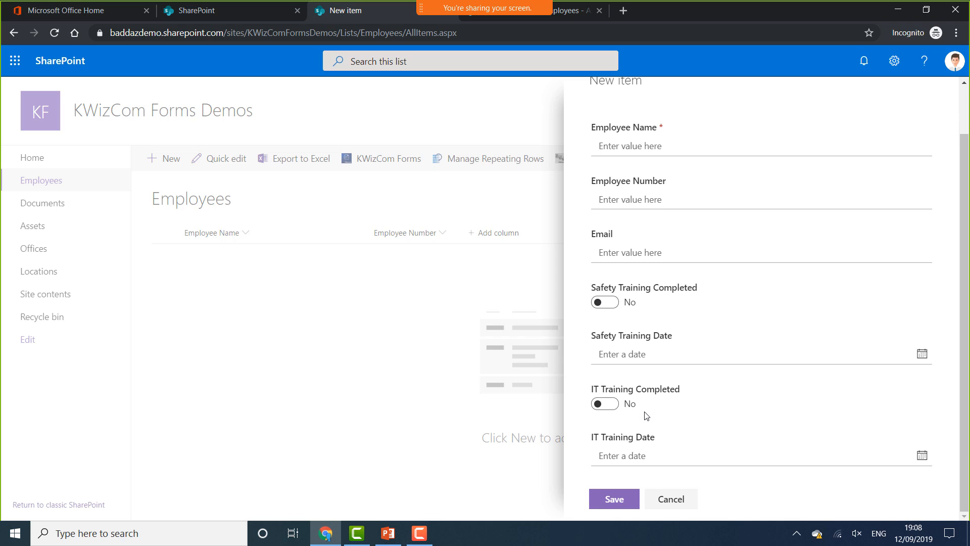
scroll(645, 414, "up", 1)
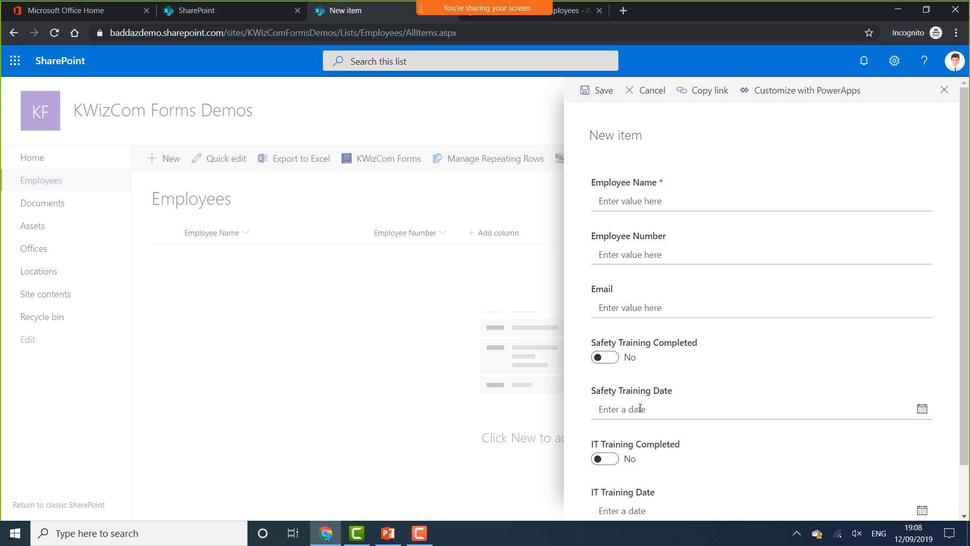
scroll(672, 407, "down", 2)
left_click(679, 501)
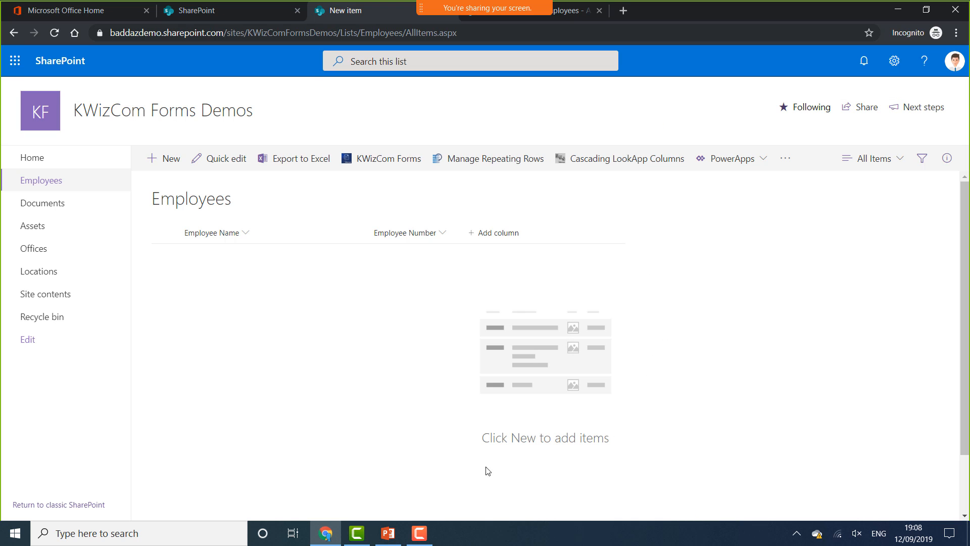
Browse the Offices and Locations lists, then open the Assets list
left_click(69, 257)
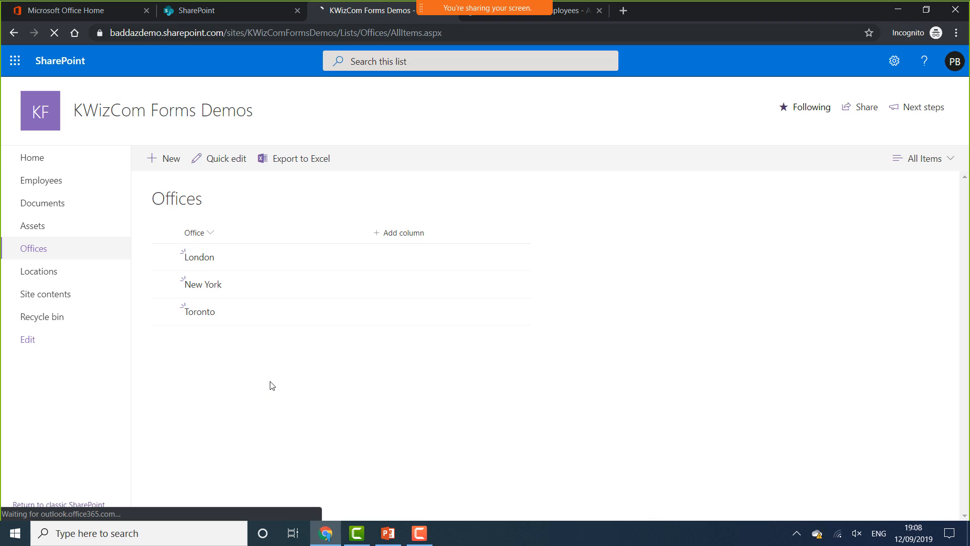
left_click(67, 277)
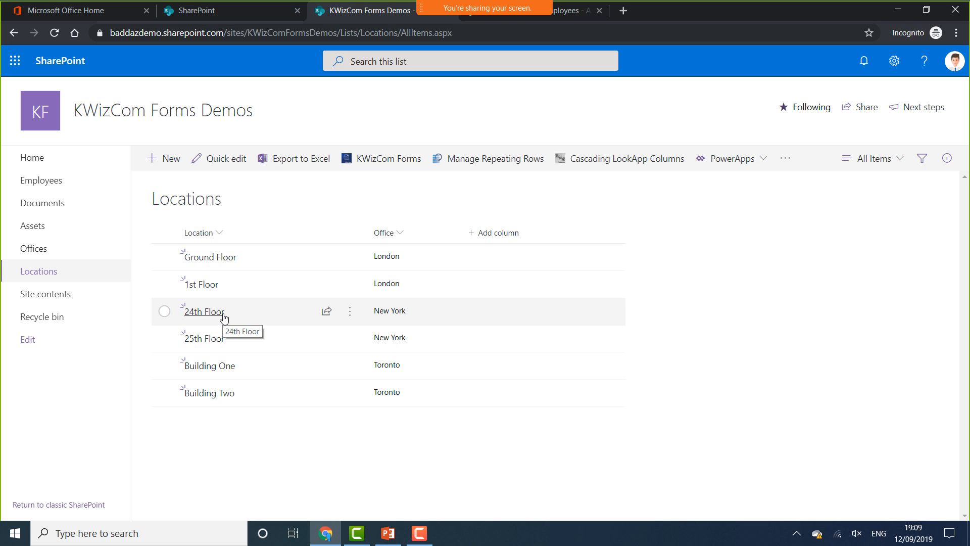
left_click(66, 235)
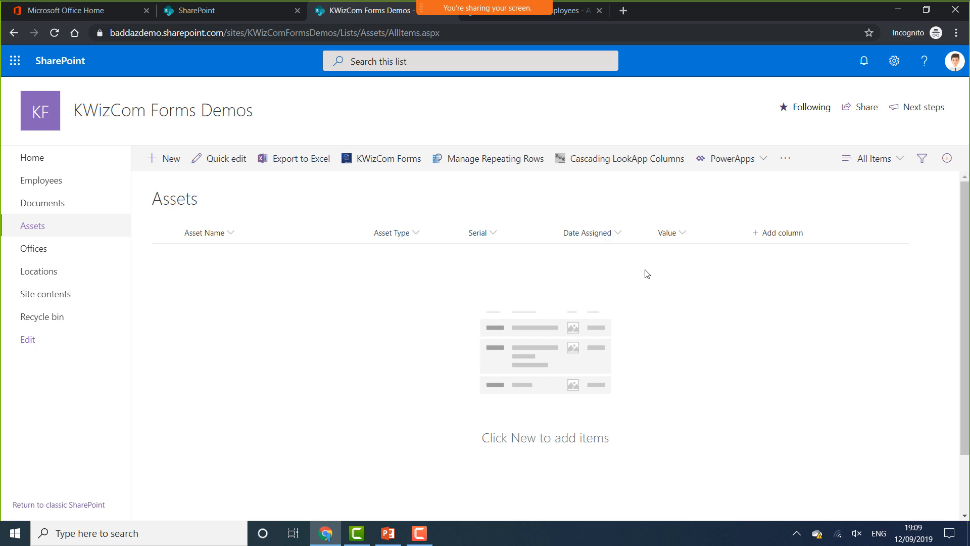
Preview the default new-asset form, cancel it, and go back to the Employees list
left_click(174, 160)
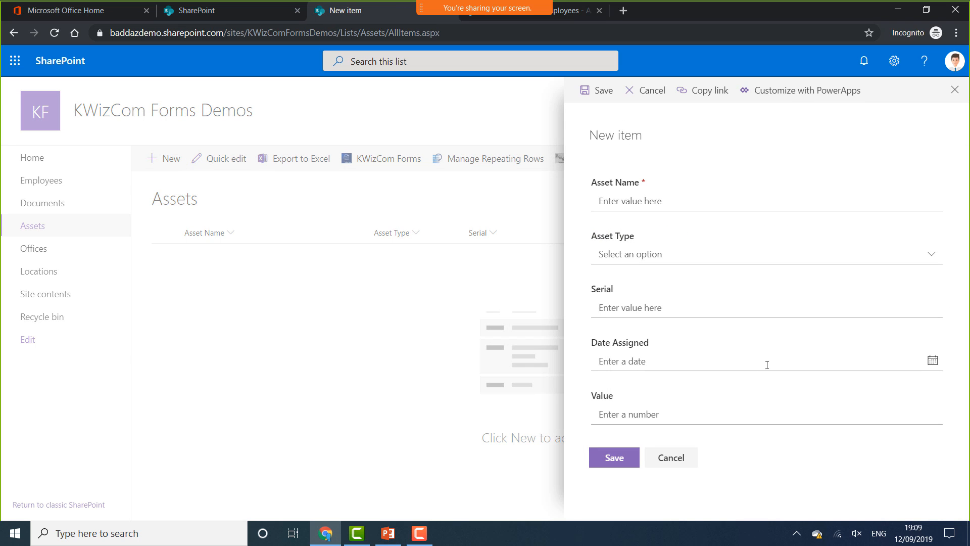
left_click(678, 457)
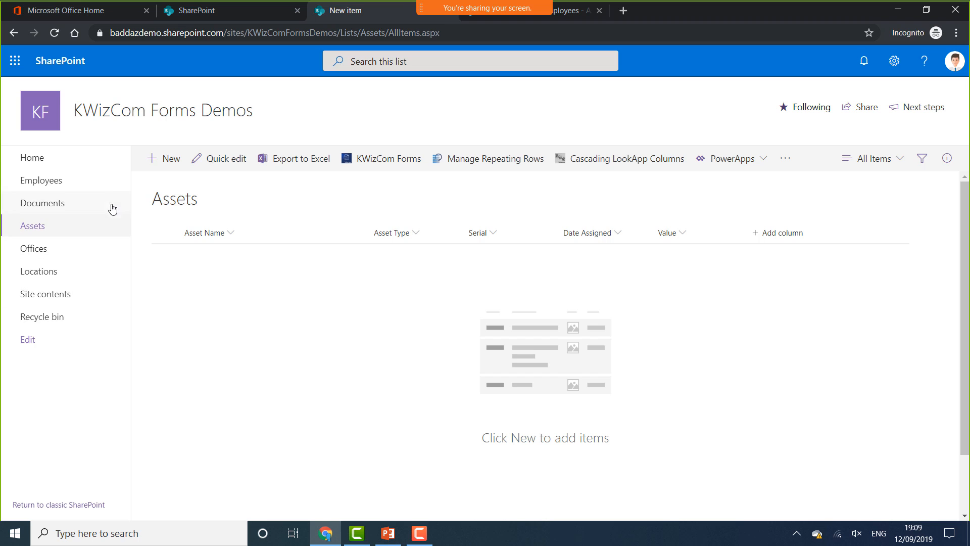
left_click(101, 191)
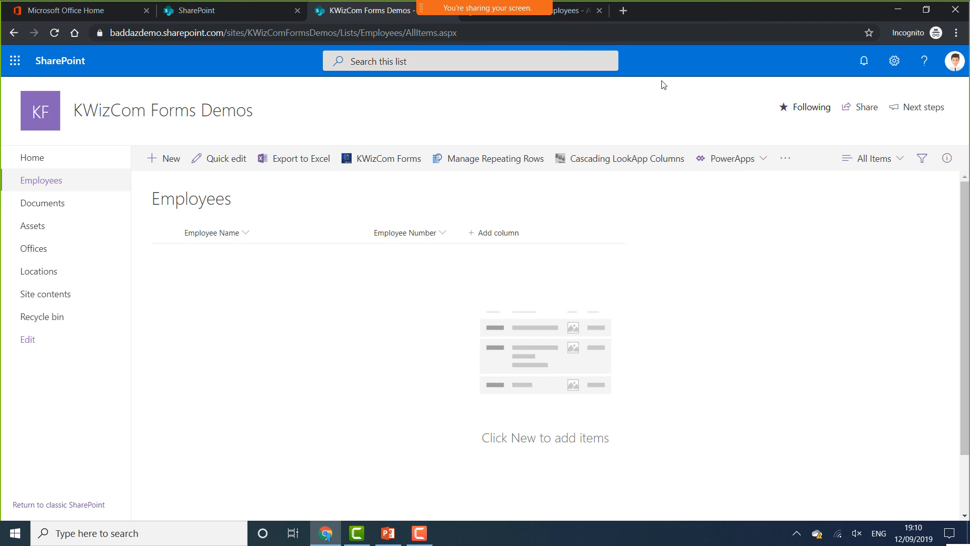
On the KWizCom Forms site's Employees list, start a new employee entry
left_click(577, 14)
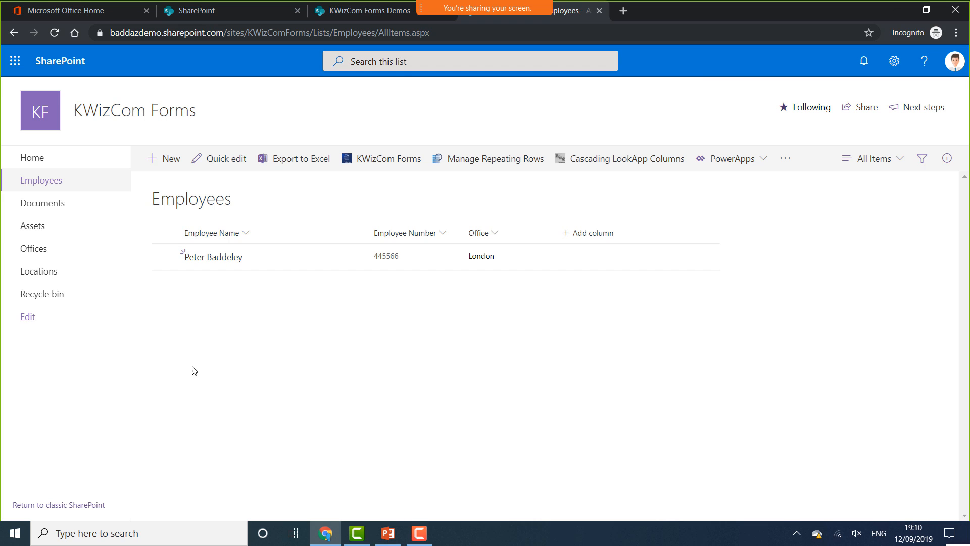
left_click(171, 160)
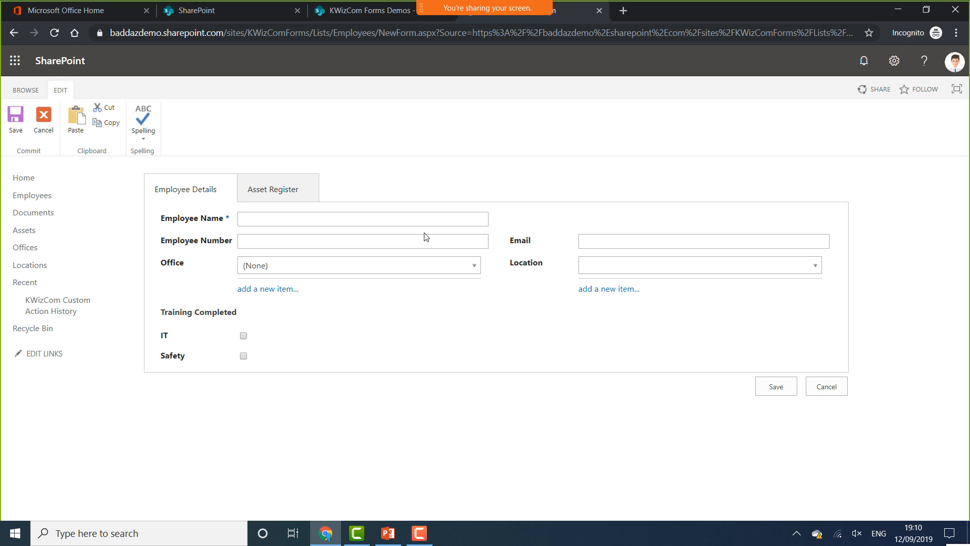
Enter the employee's full name and employee number 12345
left_click(350, 220)
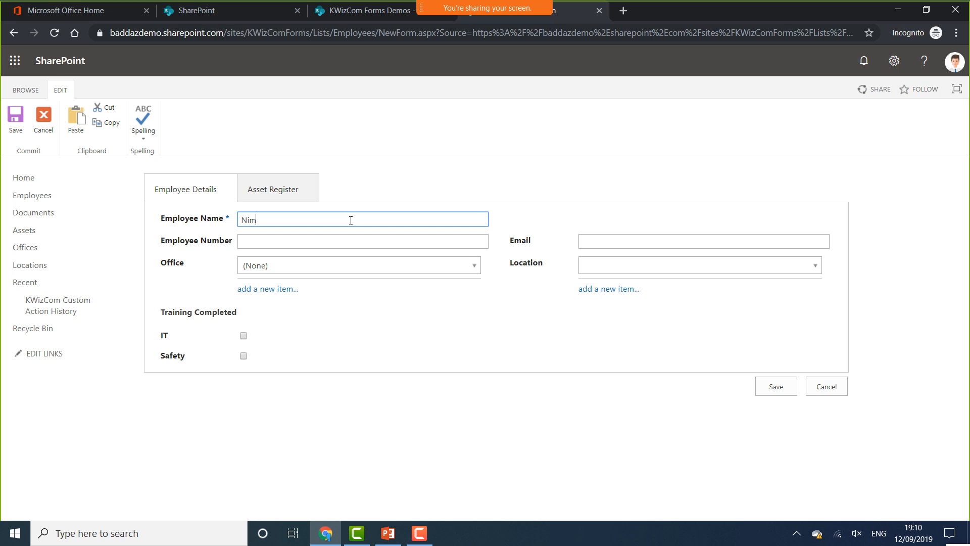
type("a")
left_click(313, 240)
type("12345")
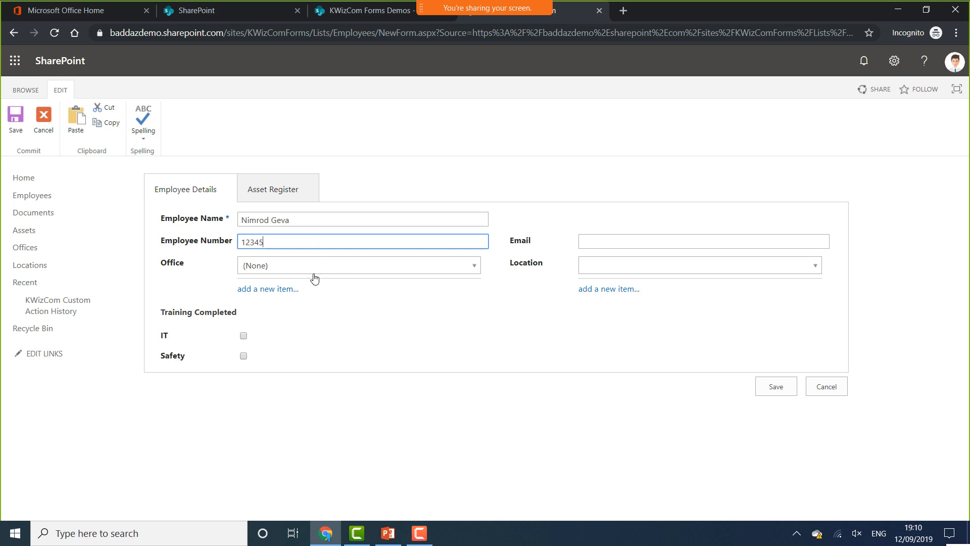
Set Office to Toronto and Location to Building One, after comparing London's locations
left_click(349, 264)
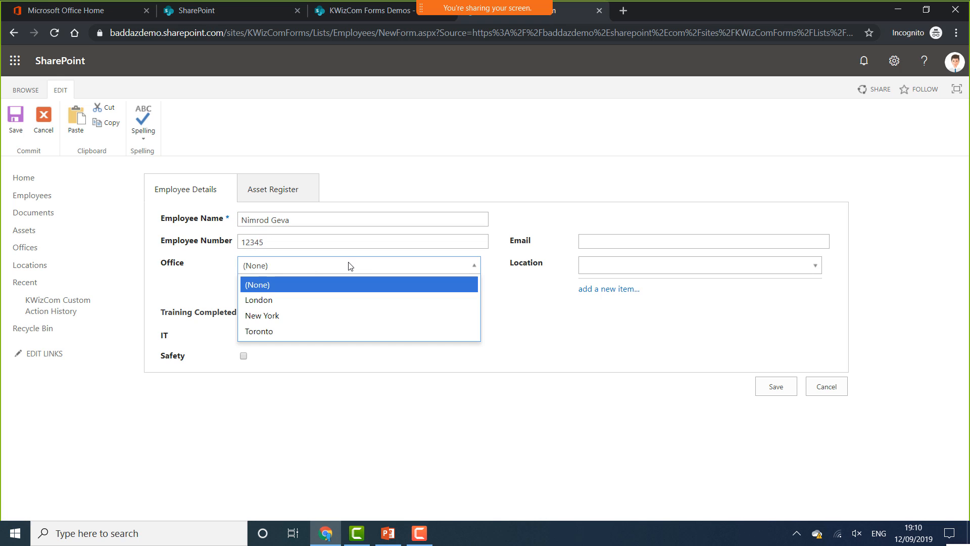
left_click(299, 334)
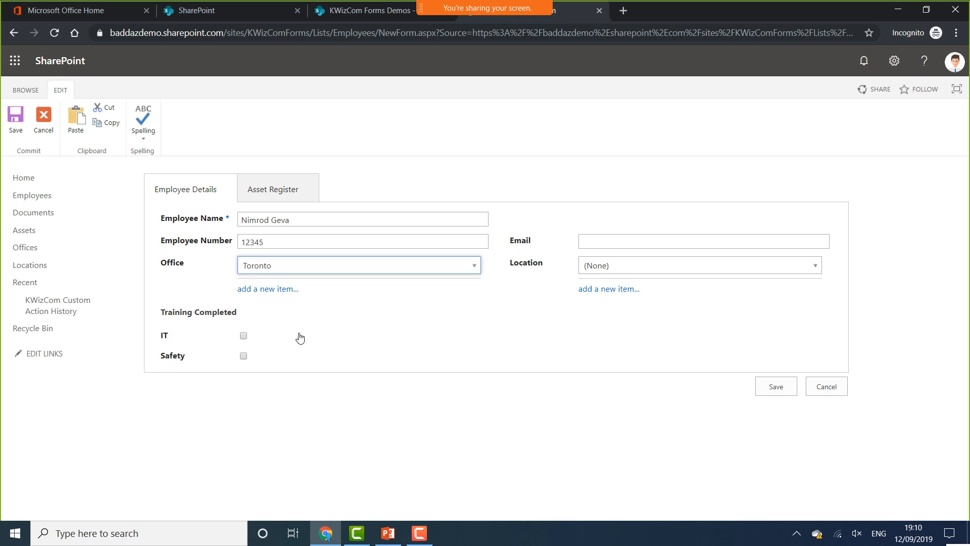
left_click(677, 265)
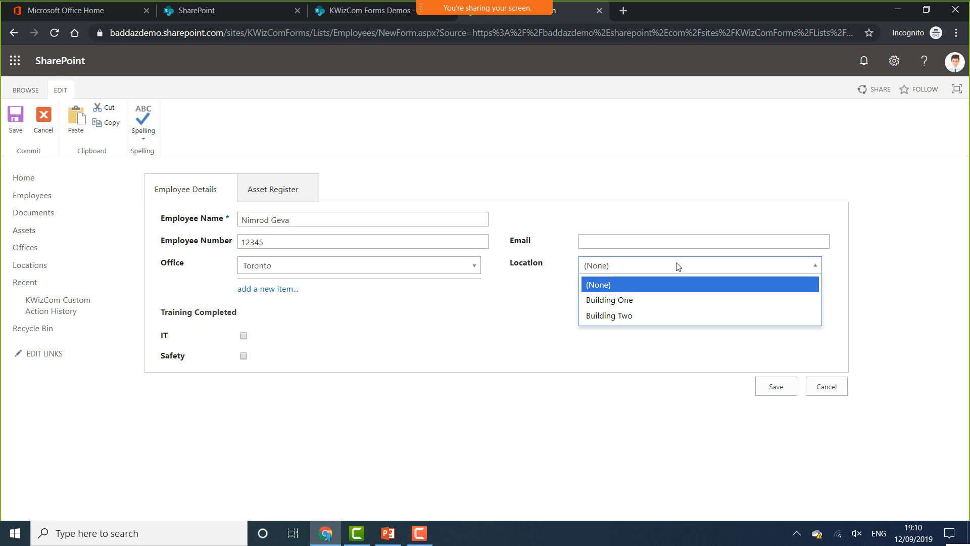
left_click(463, 274)
left_click(324, 299)
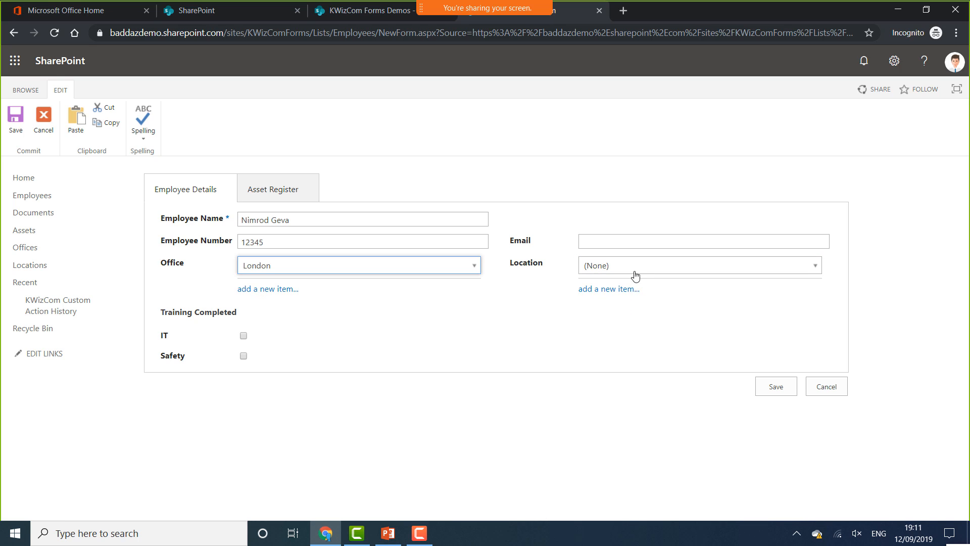
left_click(635, 275)
left_click(424, 276)
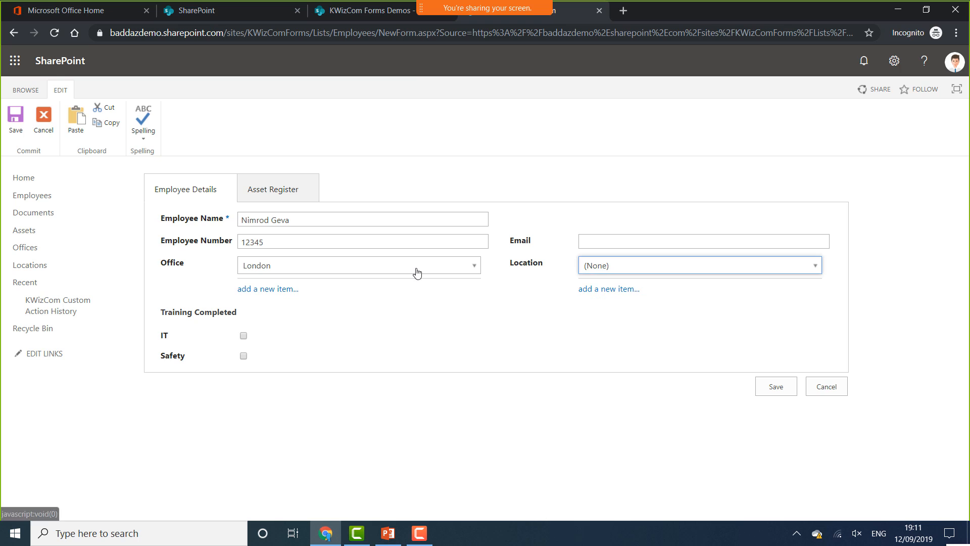
left_click(416, 268)
left_click(301, 332)
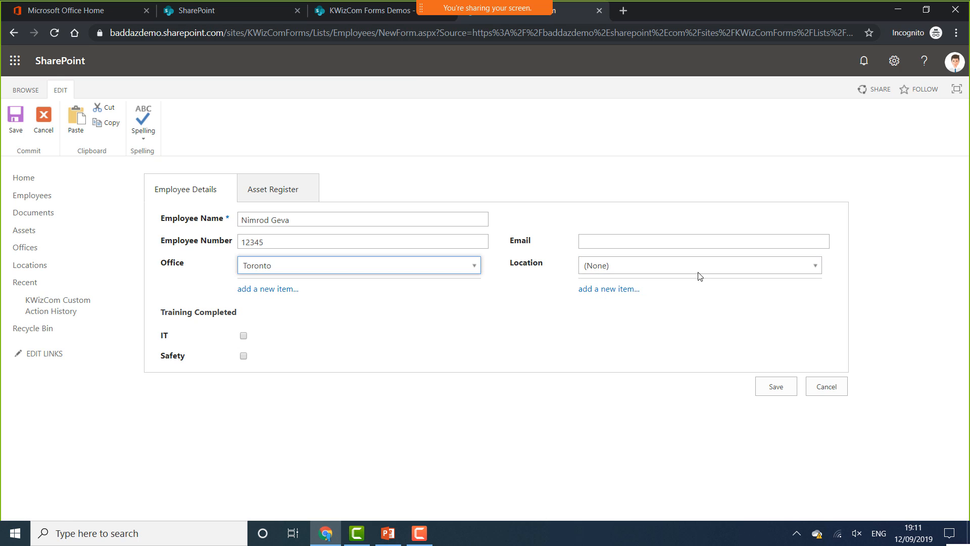
left_click(689, 245)
left_click(536, 298)
left_click(620, 272)
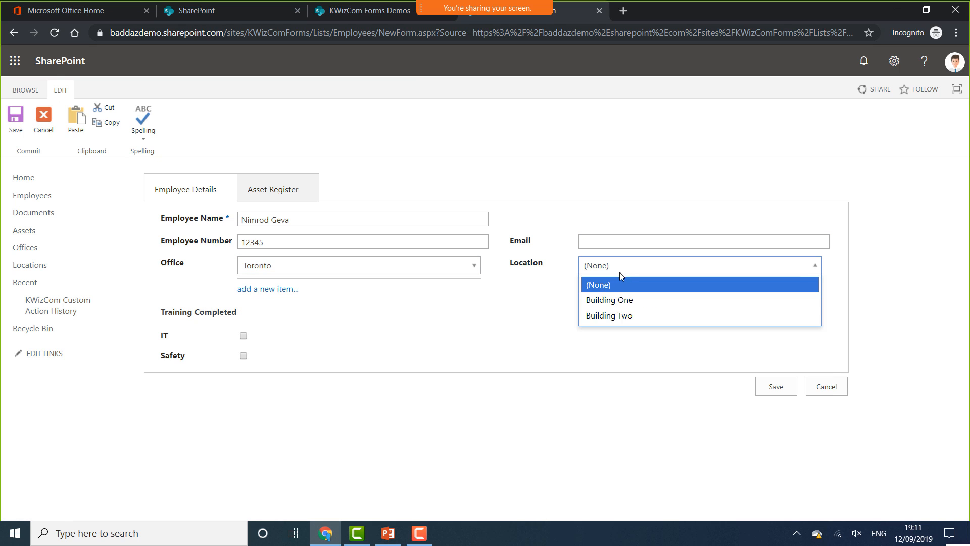
left_click(620, 302)
Enter an invalid email and attempt to save, triggering the email validation error
left_click(625, 243)
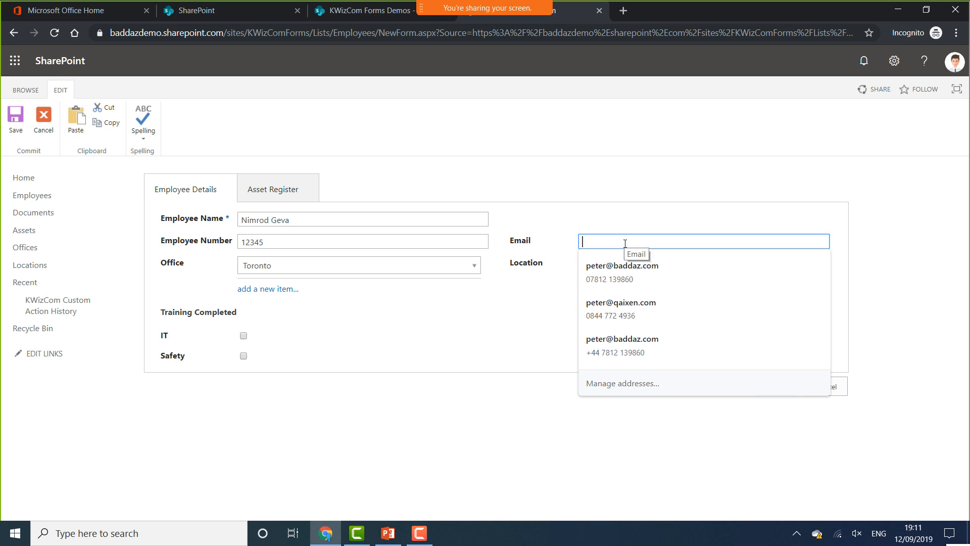
type("shidishdiis")
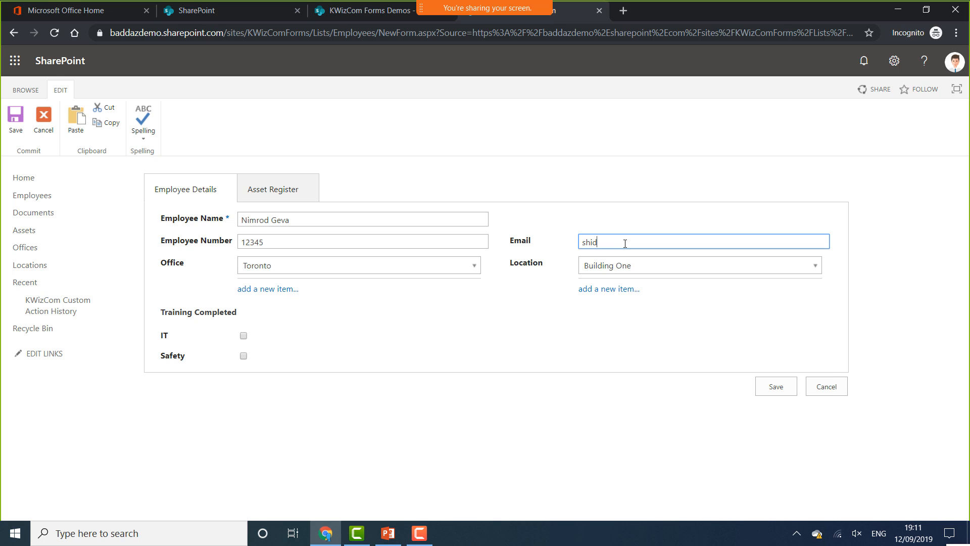
left_click(715, 310)
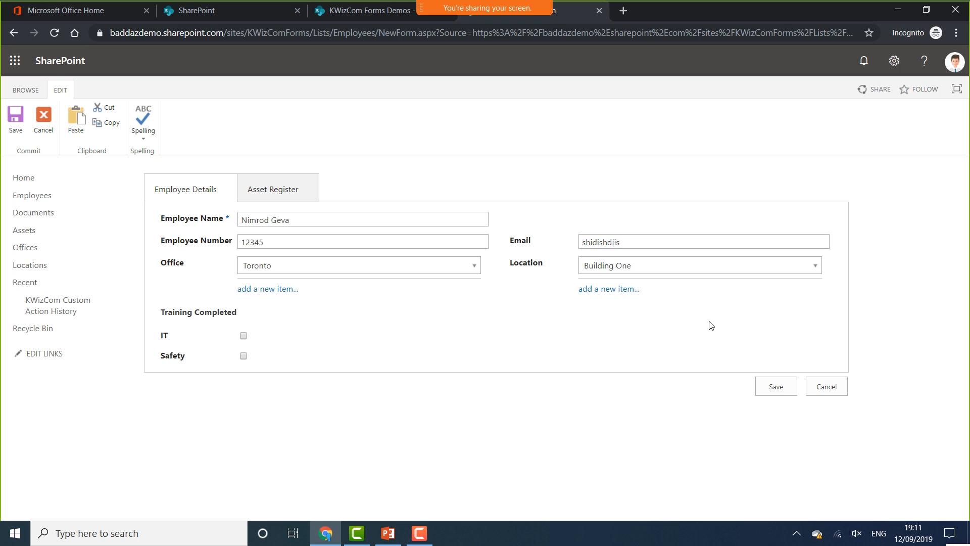
left_click(784, 390)
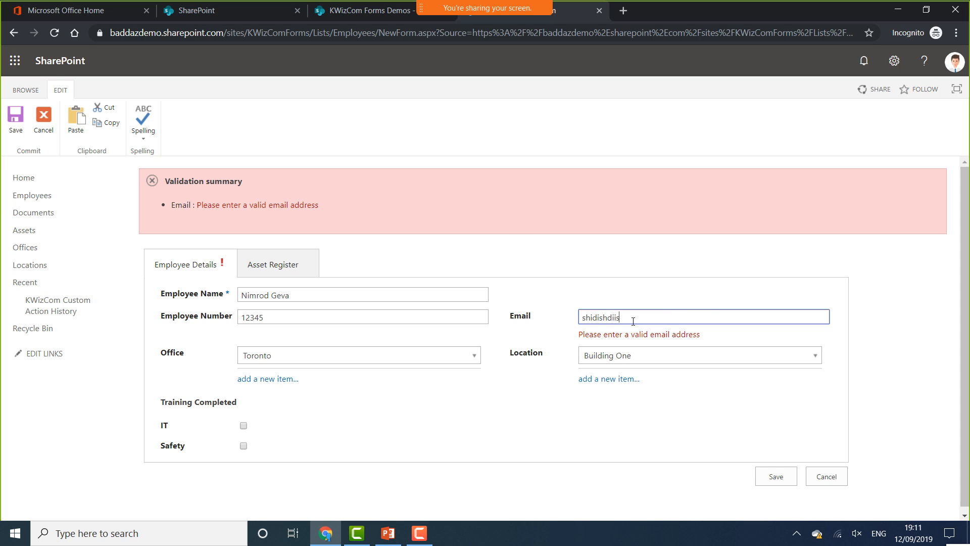
Replace the invalid email with the employee's valid email address
key("shift+Left")
key("shift+Left")
key("shift+Left")
key("shift+Left")
key("shift+Left")
key("shift+Left")
key("shift+Left")
key("shift+Left")
key("shift+Left")
key("shift+Left")
key("shift+Left")
left_click(459, 436)
Mark IT training completed with Date Completed 9/12/2019, then show the Asset Register tab
scroll(417, 442, "down", 1)
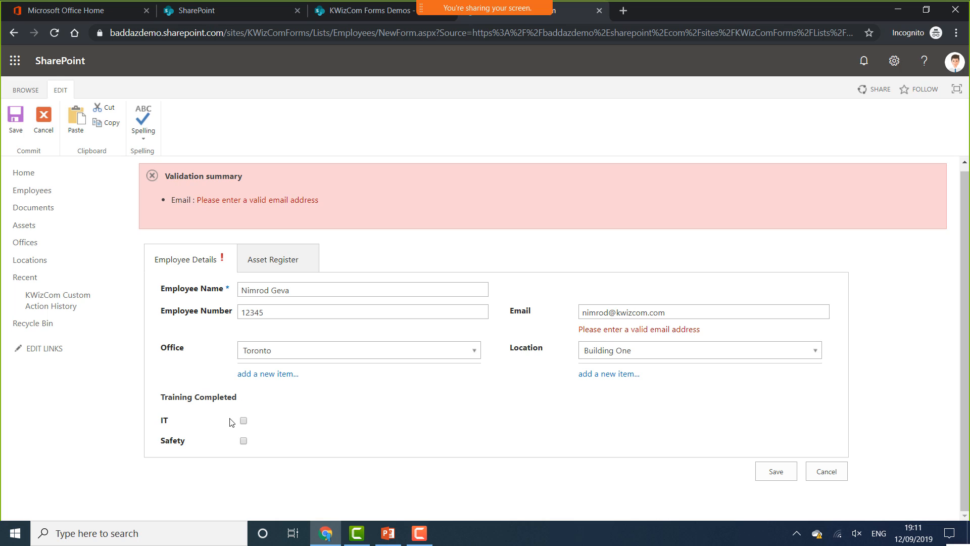
left_click(244, 421)
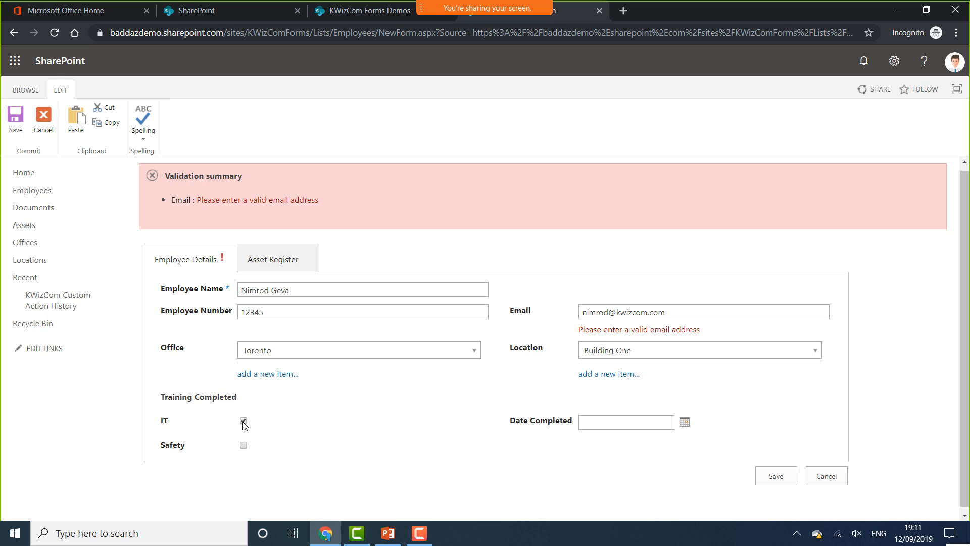
left_click(684, 424)
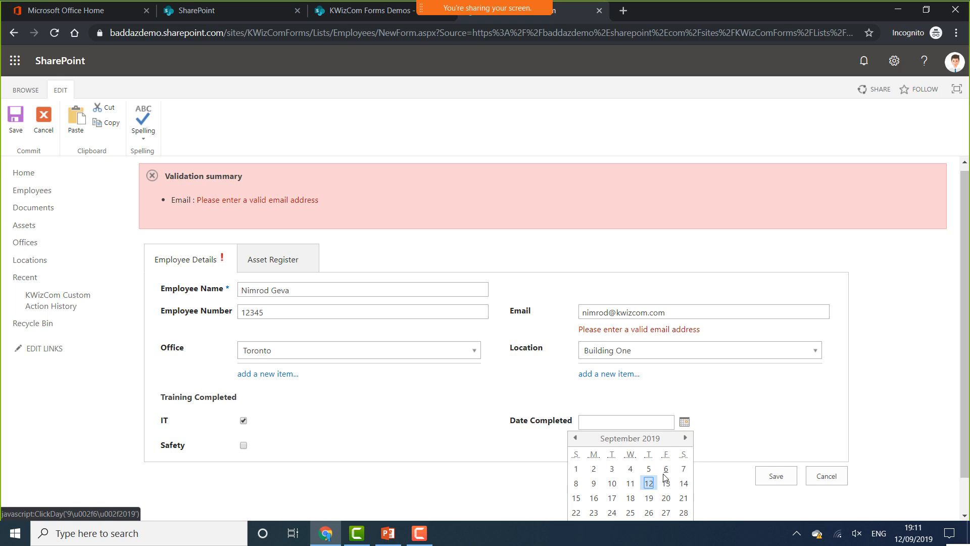
left_click(649, 483)
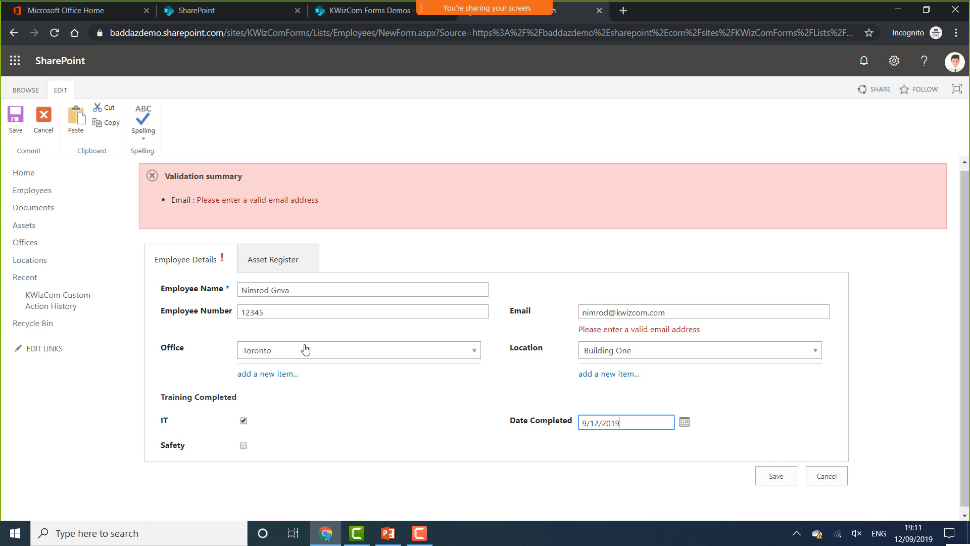
left_click(291, 260)
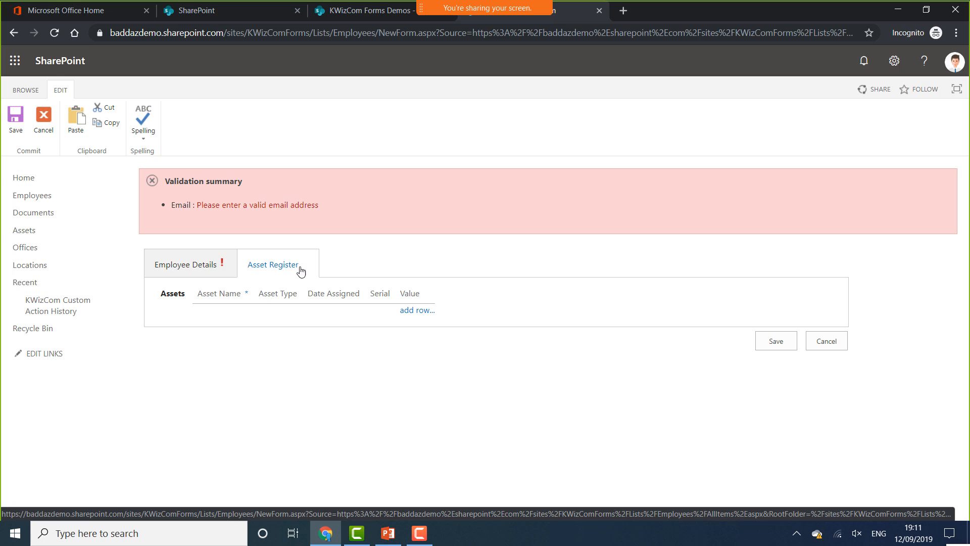
Add an asset row: iPhone, type Phone, assigned 9/12/2019, serial 1234567, value 600
left_click(425, 311)
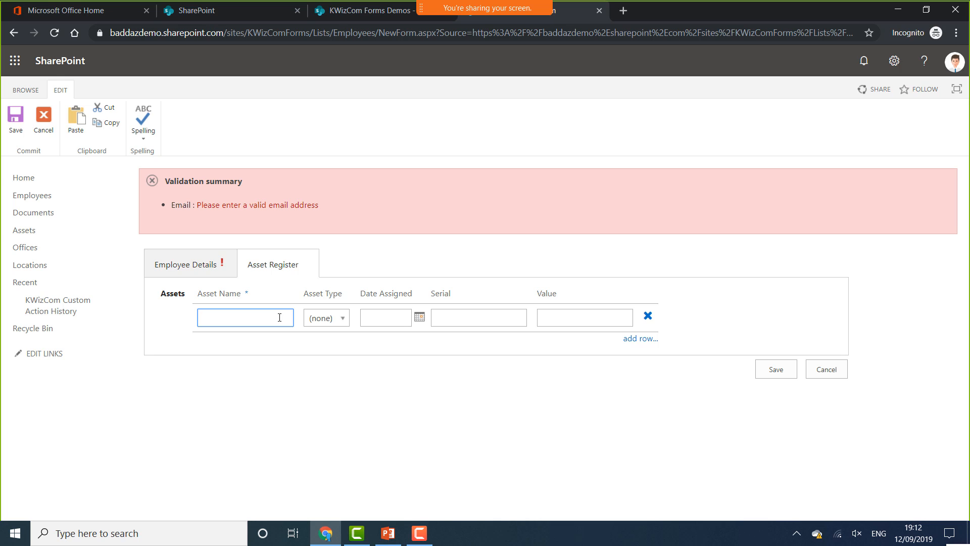
type("iPhone")
left_click(324, 317)
left_click(323, 367)
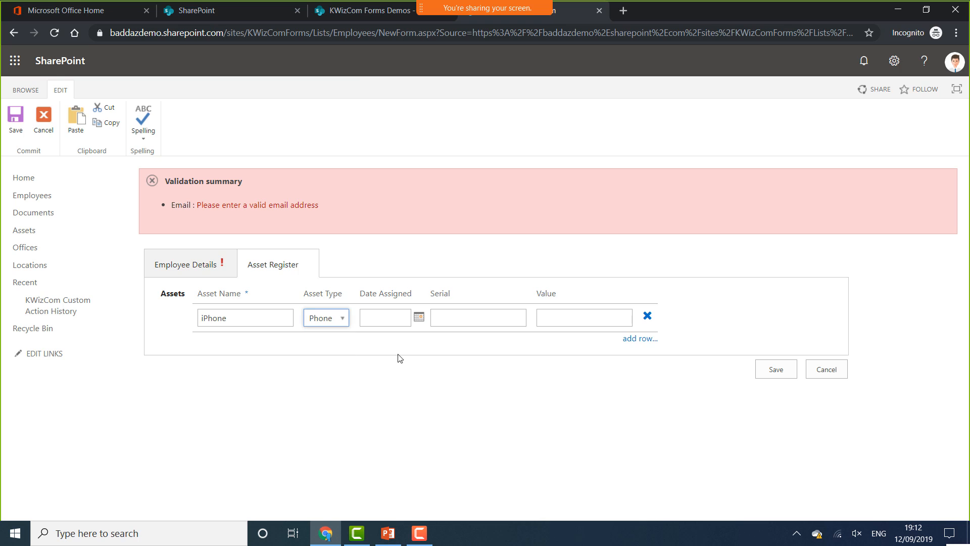
left_click(420, 318)
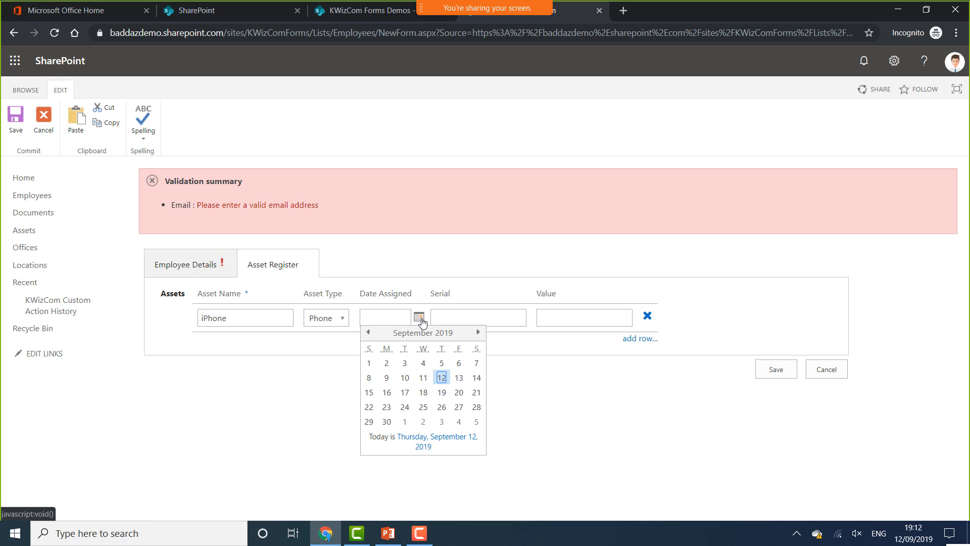
left_click(442, 377)
left_click(477, 314)
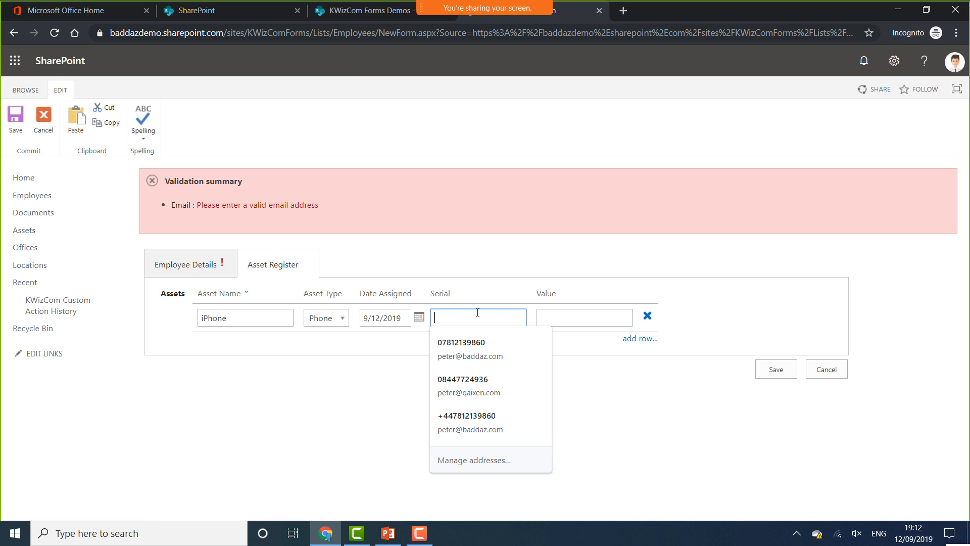
type("1234567")
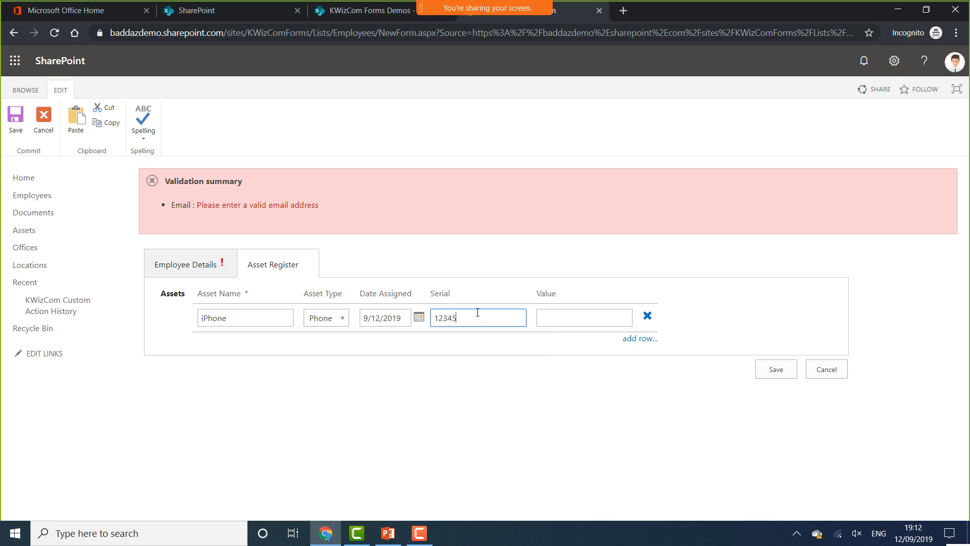
left_click(564, 318)
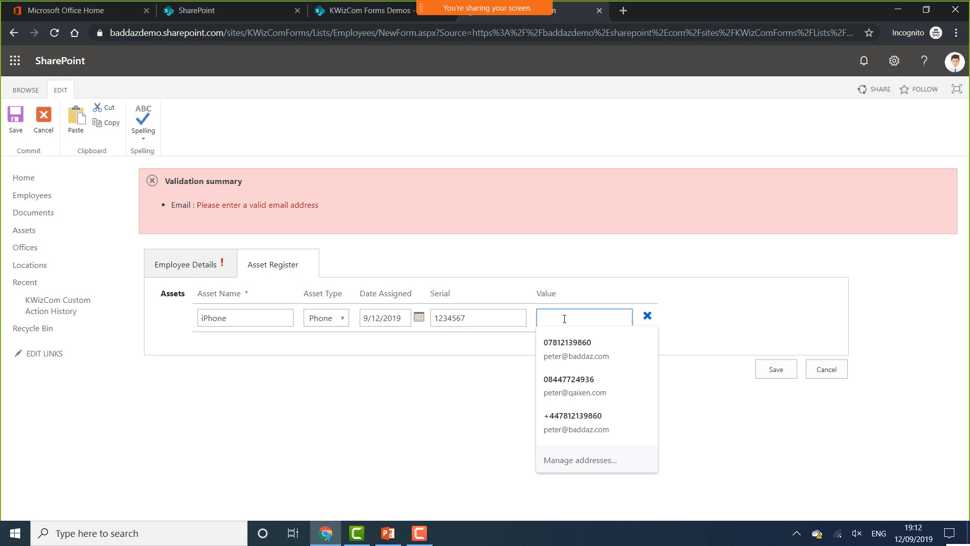
type("600")
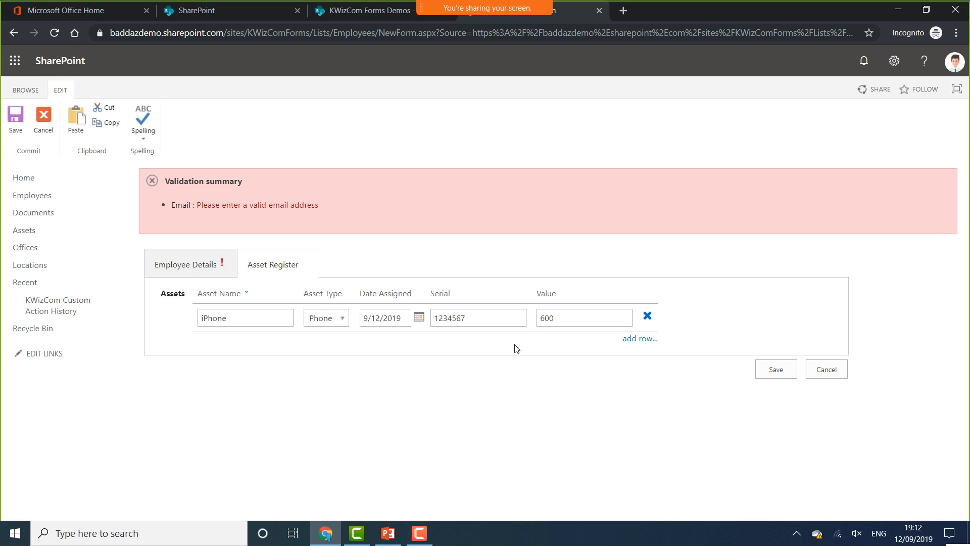
Remove the extra empty asset row and save the new employee item
left_click(640, 338)
left_click(647, 345)
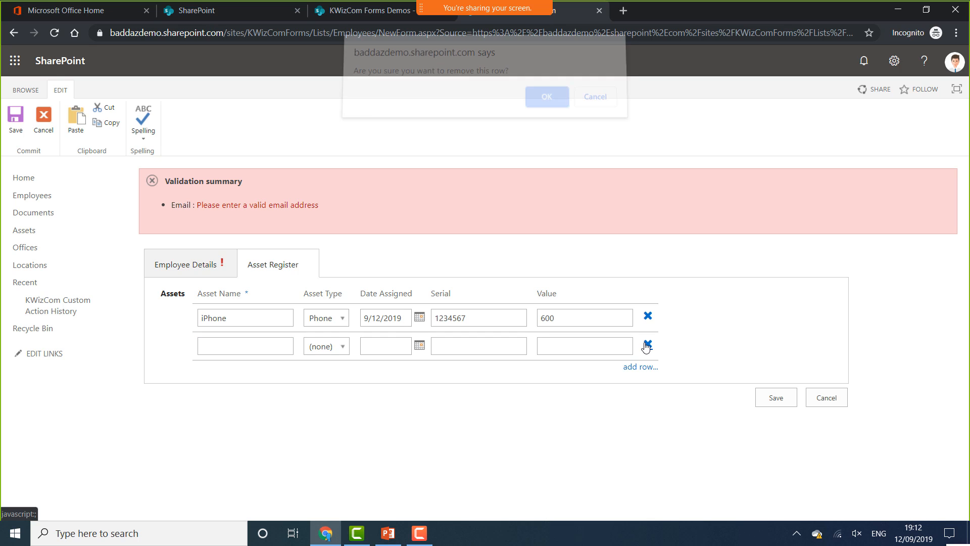
left_click(548, 101)
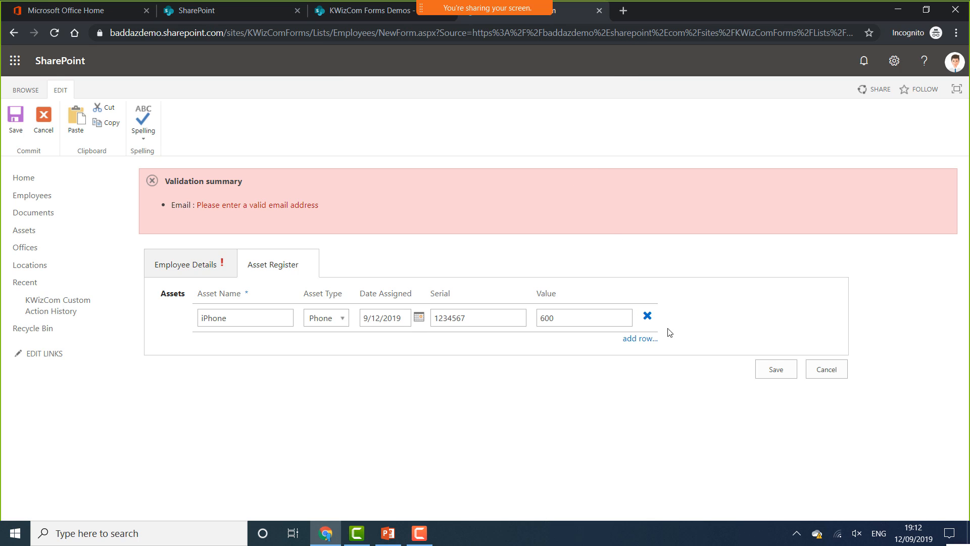
left_click(780, 370)
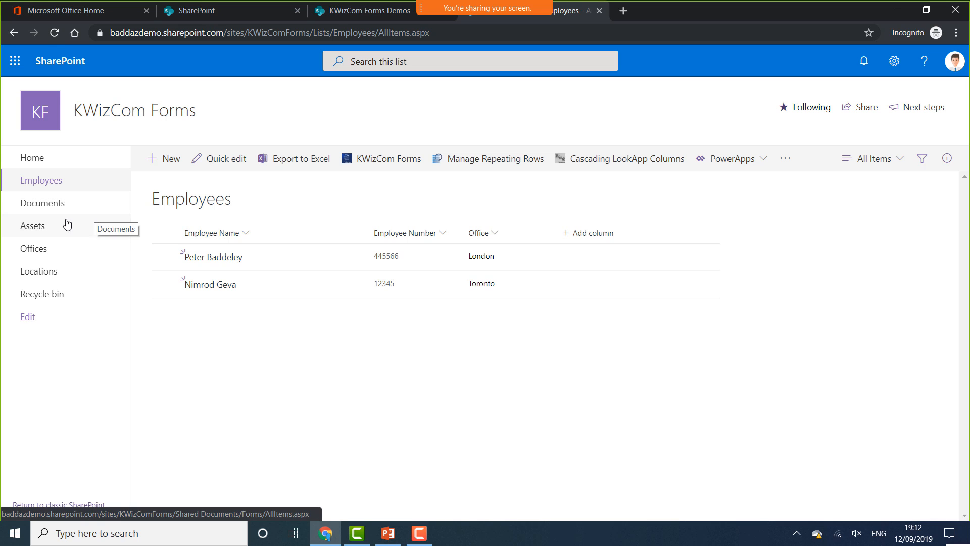
Check the saved iPhone record in Assets, then switch to the KWizCom Forms Demos Employees list
left_click(51, 231)
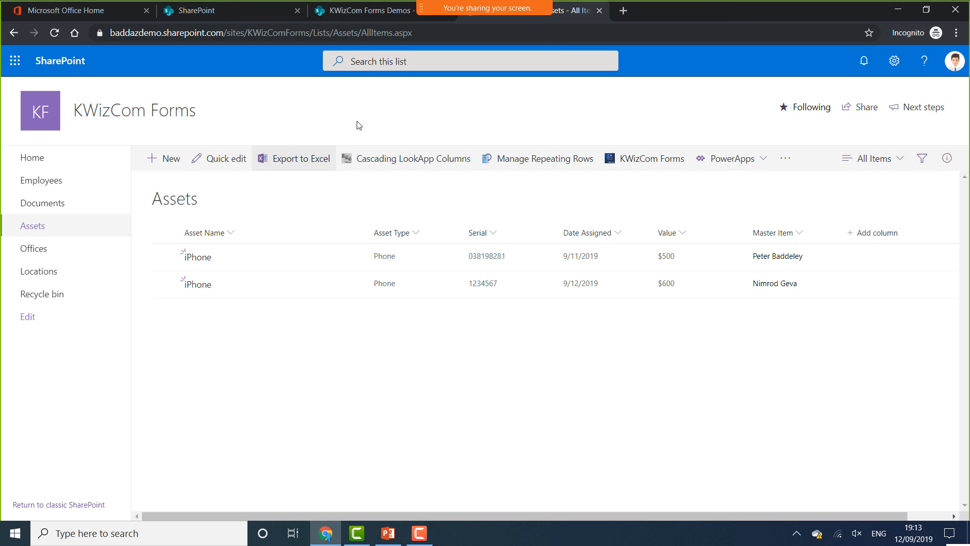
left_click(356, 12)
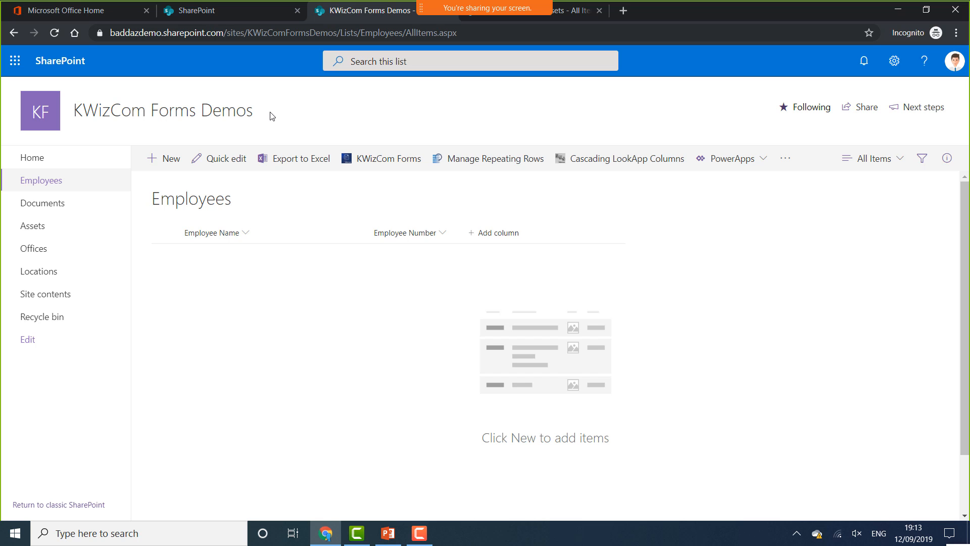
In the Employees list's Form Layout settings, set 2 default fields per row with groups shown as tabs
left_click(387, 165)
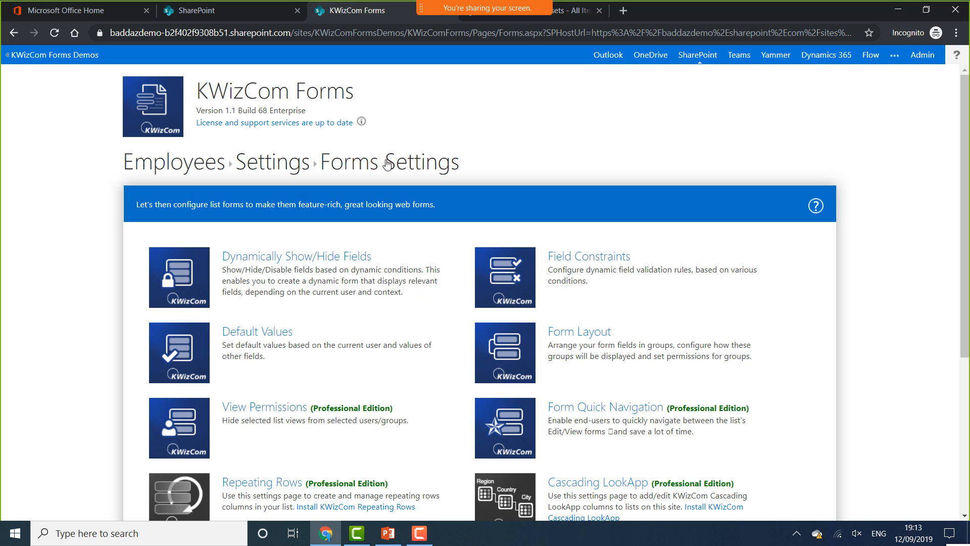
left_click(508, 346)
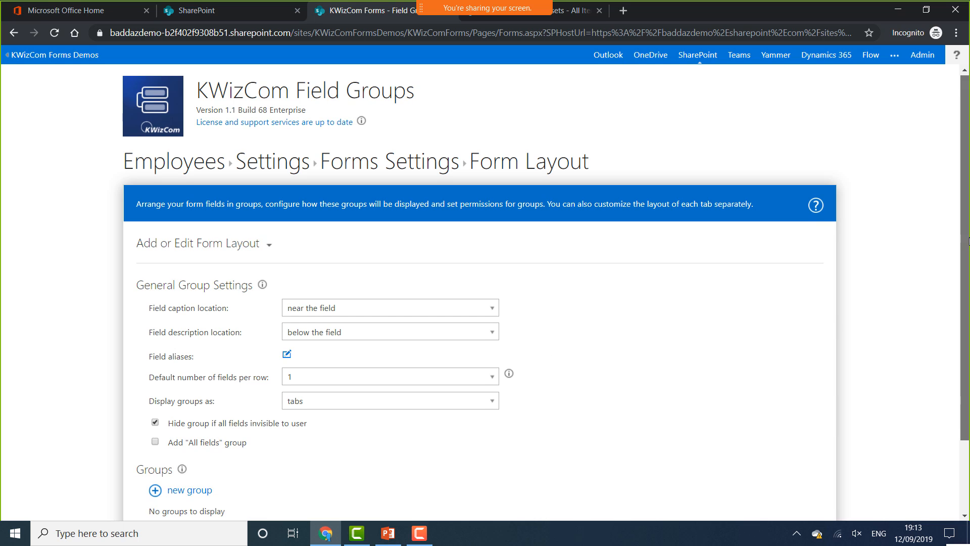
scroll(968, 241, "down", 3)
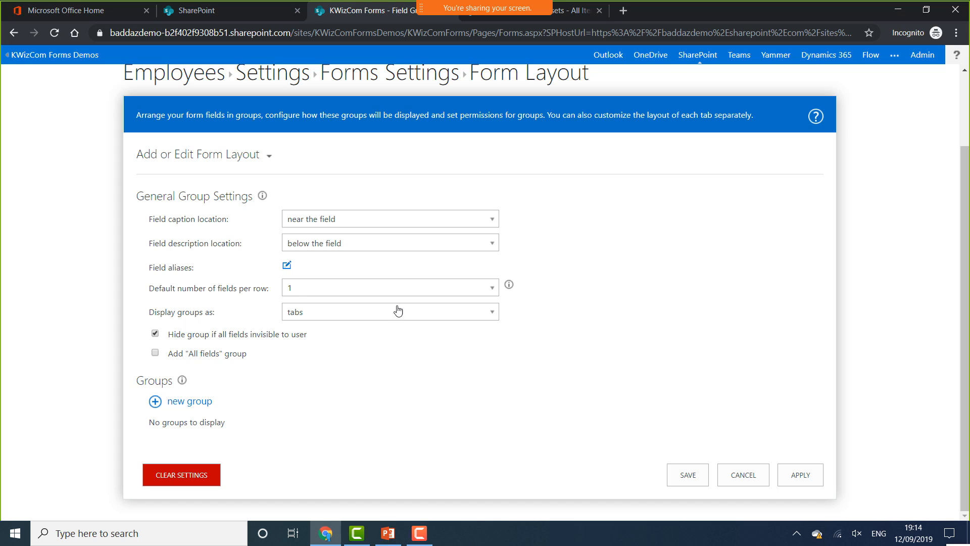
left_click(491, 285)
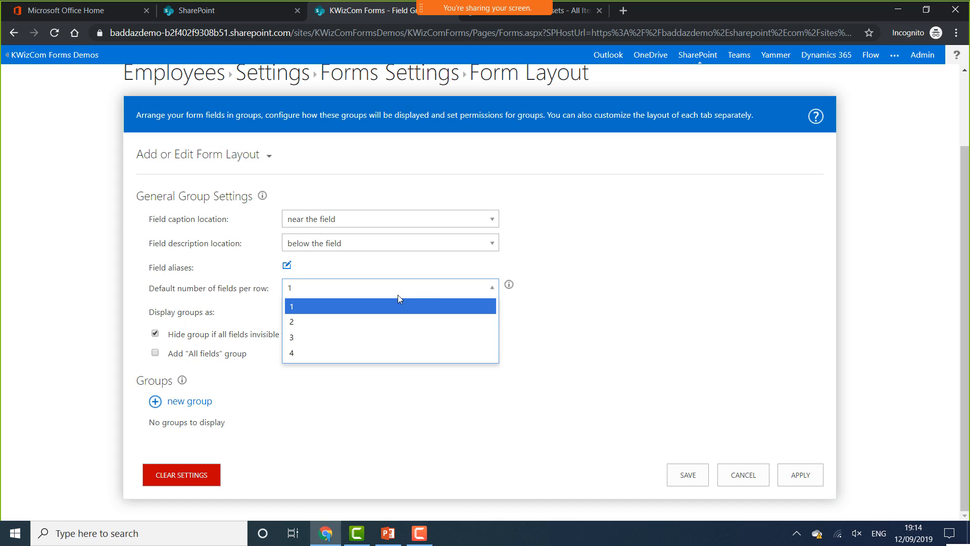
left_click(348, 321)
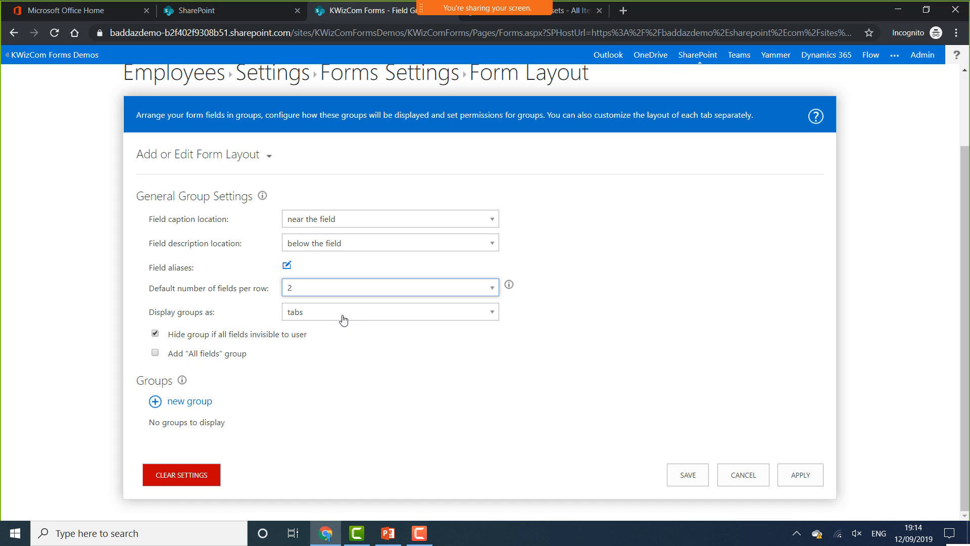
left_click(401, 316)
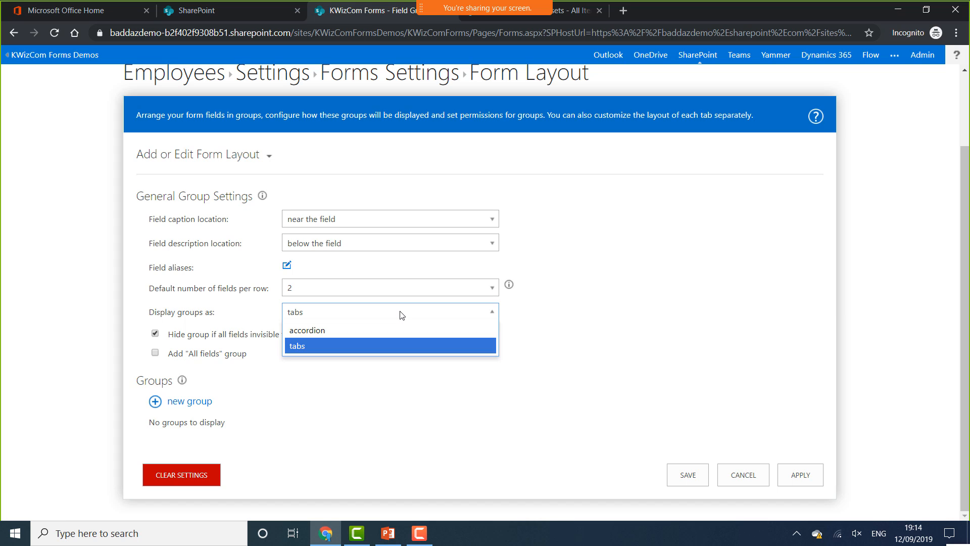
left_click(371, 390)
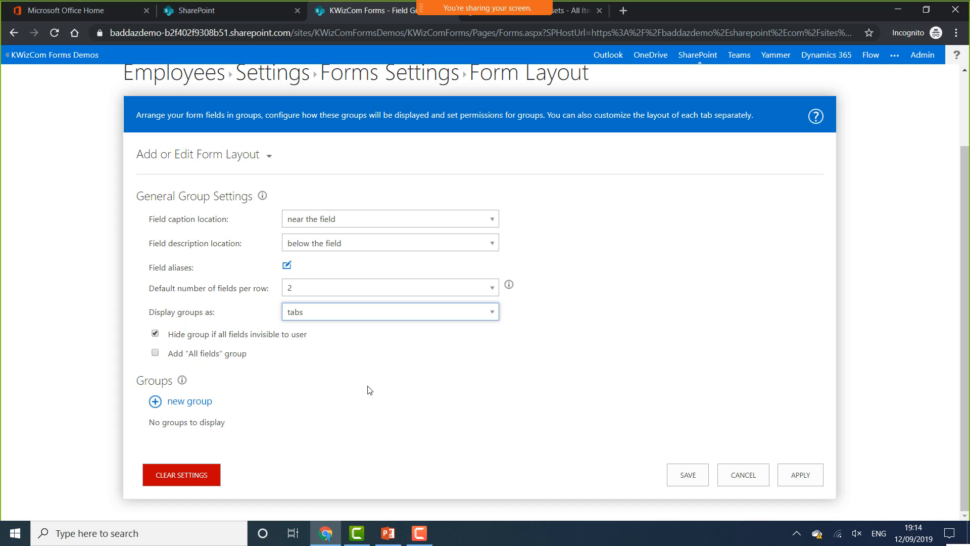
Add a new group named 'Employee Details' and set its columns per row to 2
left_click(175, 410)
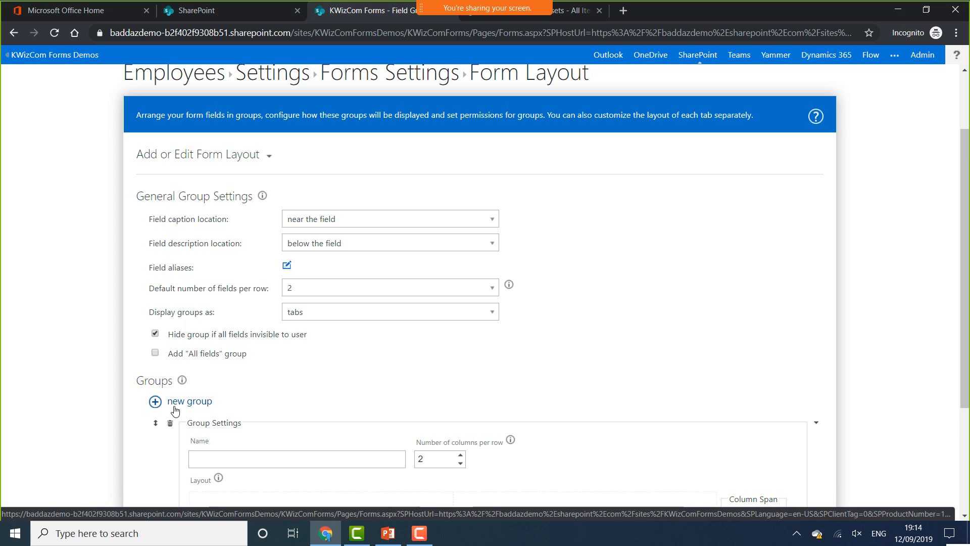
scroll(175, 410, "down", 3)
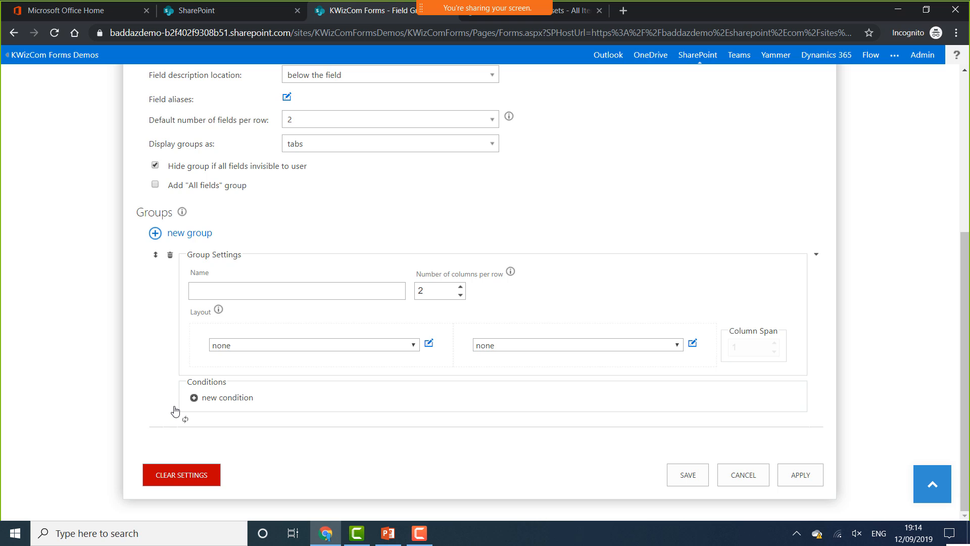
left_click(246, 294)
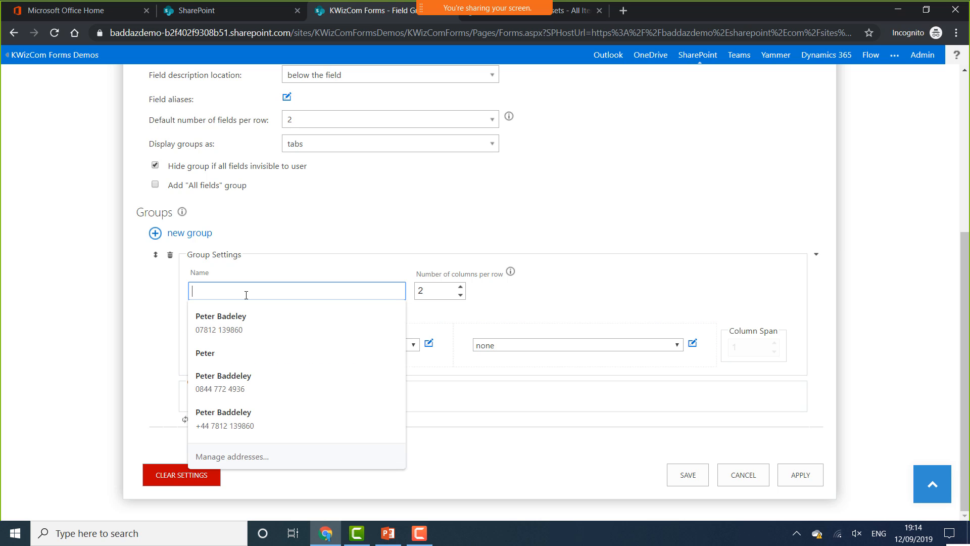
type("Employee")
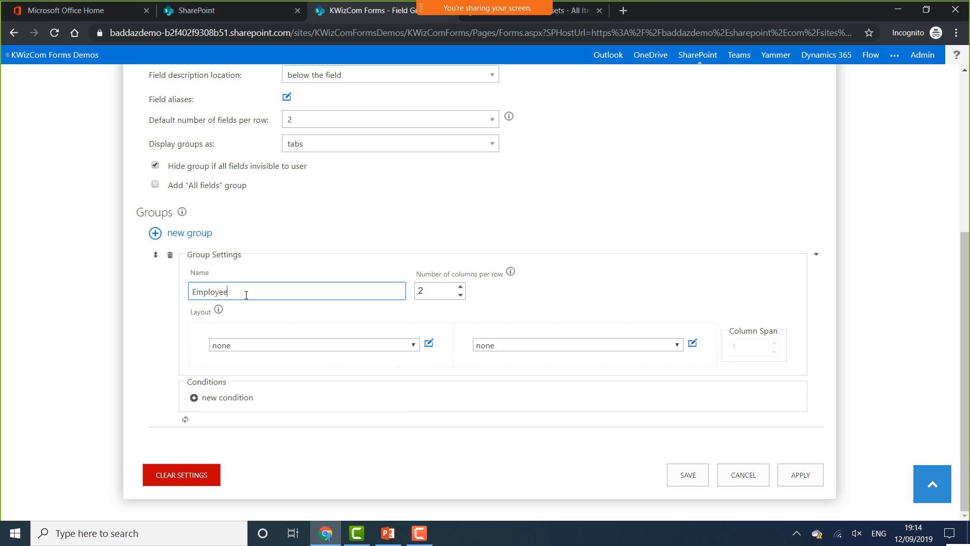
type(" Details")
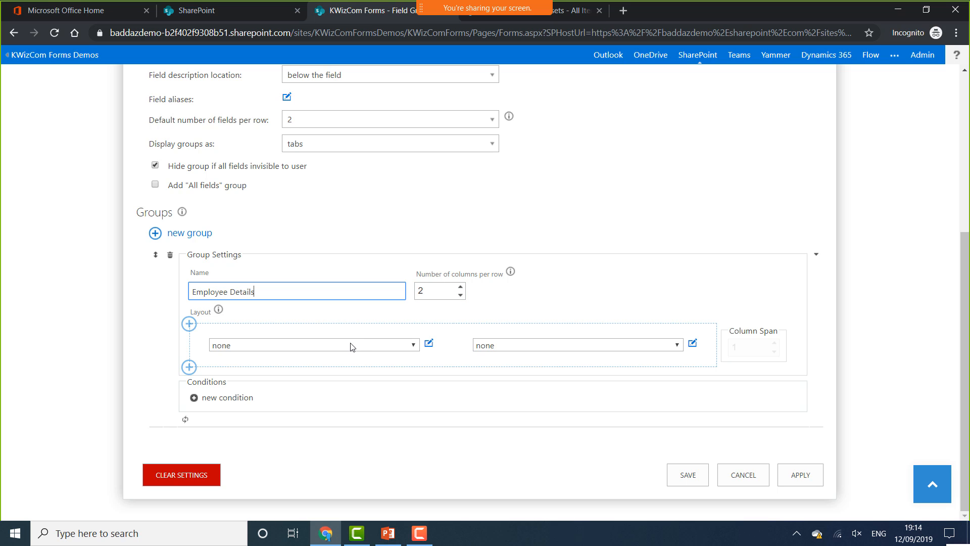
left_click(460, 287)
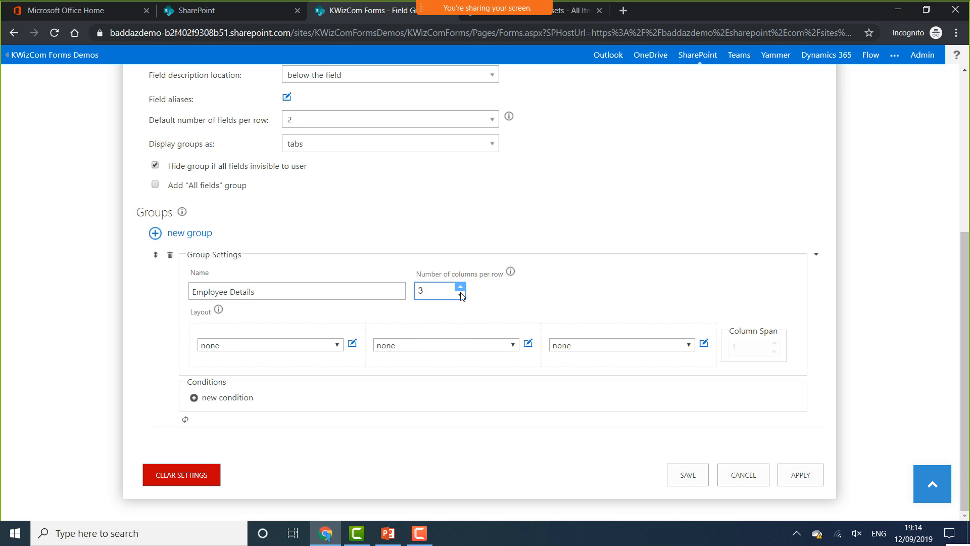
left_click(460, 295)
left_click(460, 295)
left_click(460, 287)
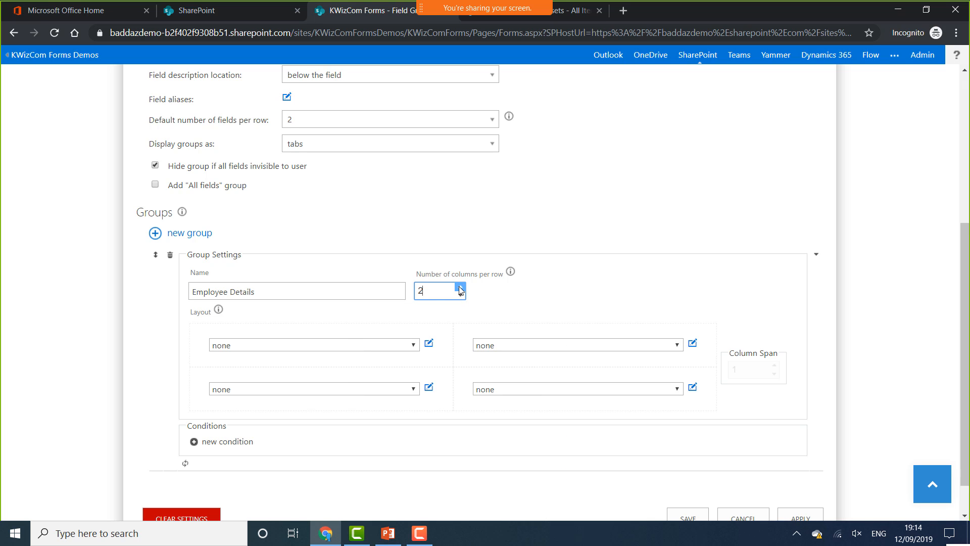
Place Employee Name in the first layout row, spanning its full width
left_click(410, 349)
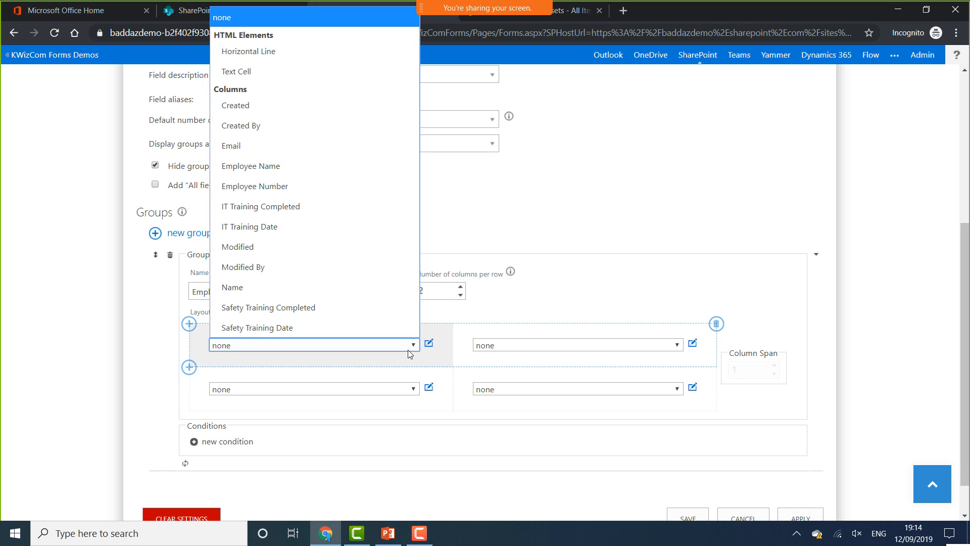
left_click(322, 176)
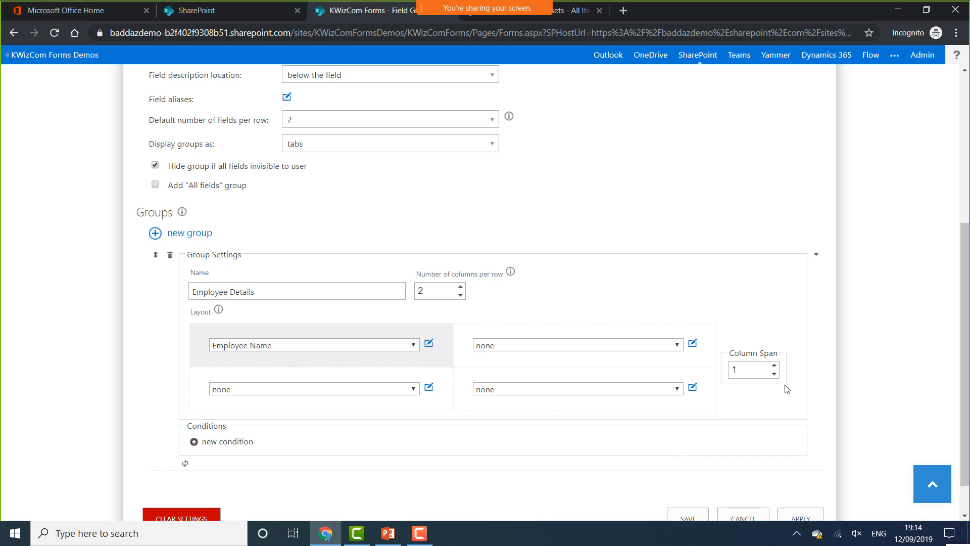
left_click(774, 365)
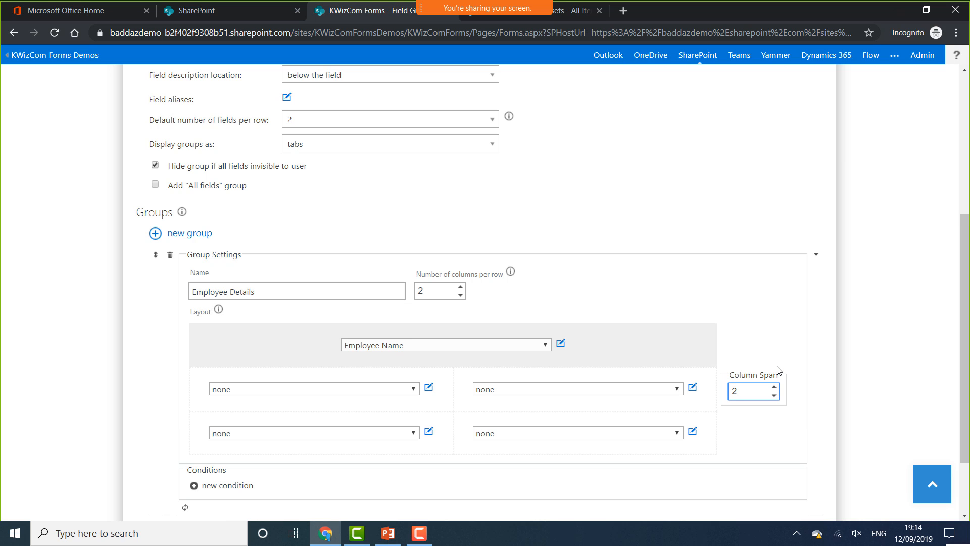
Put Employee Number and Email side by side in row two and delete the empty third row
left_click(412, 389)
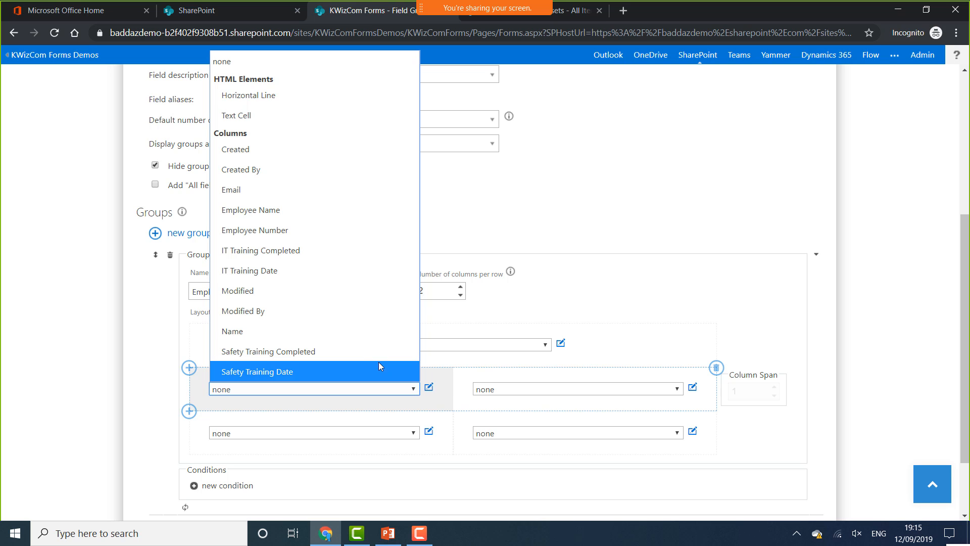
left_click(278, 231)
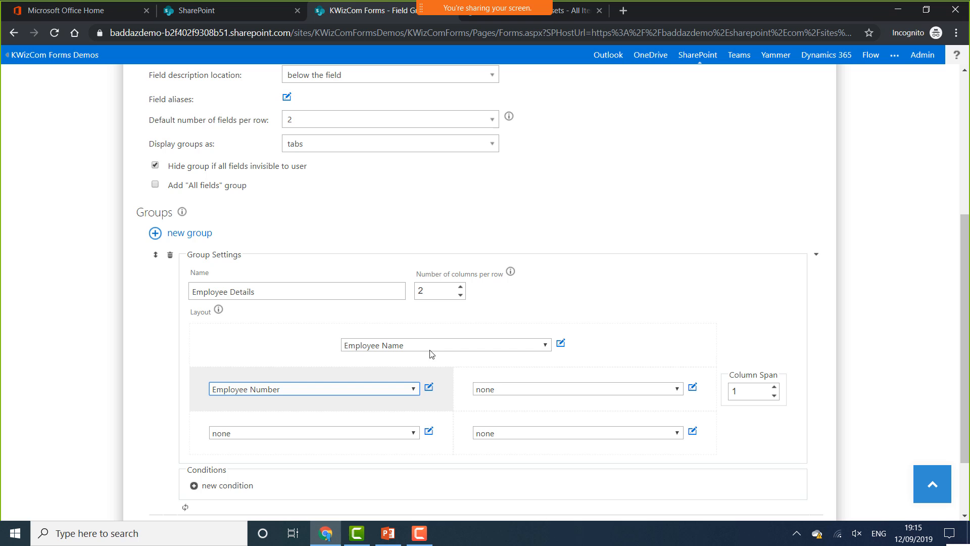
left_click(548, 389)
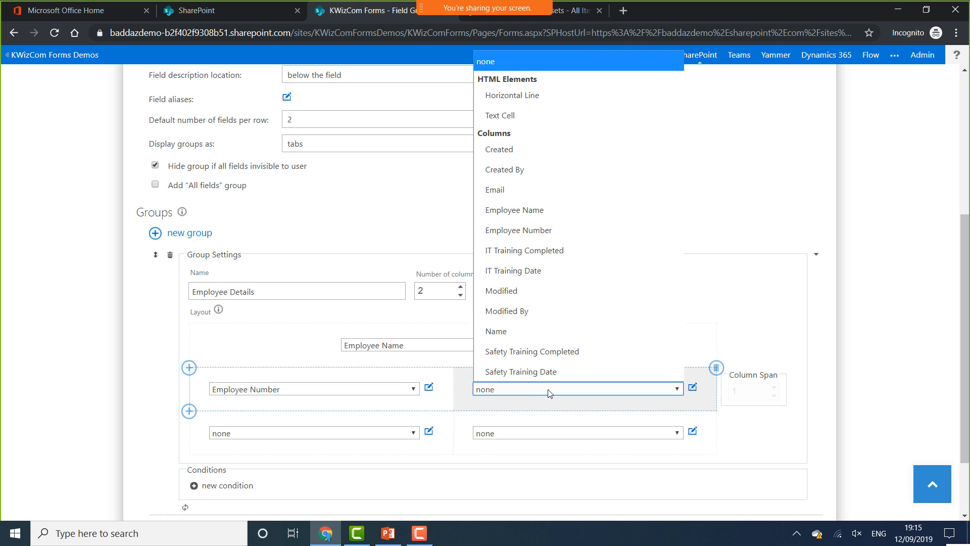
left_click(510, 192)
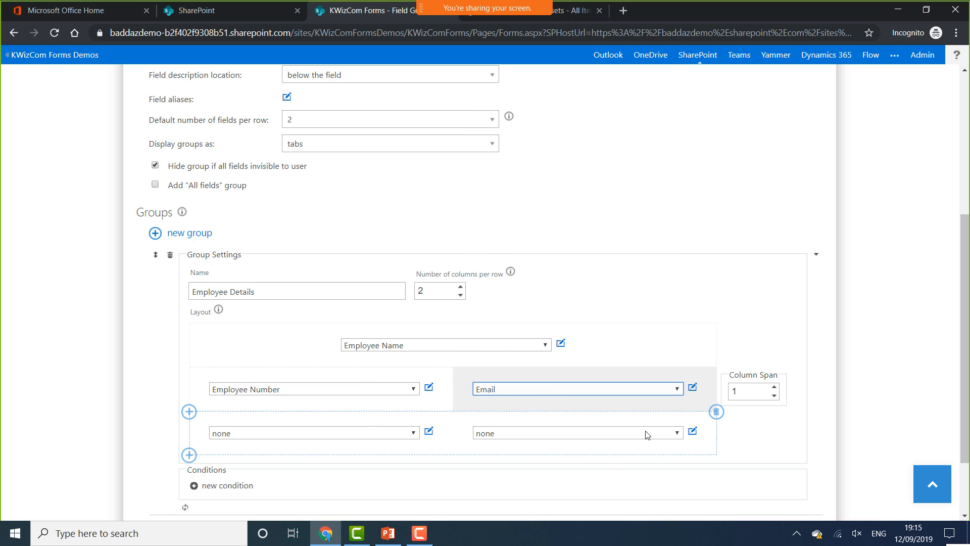
left_click(716, 411)
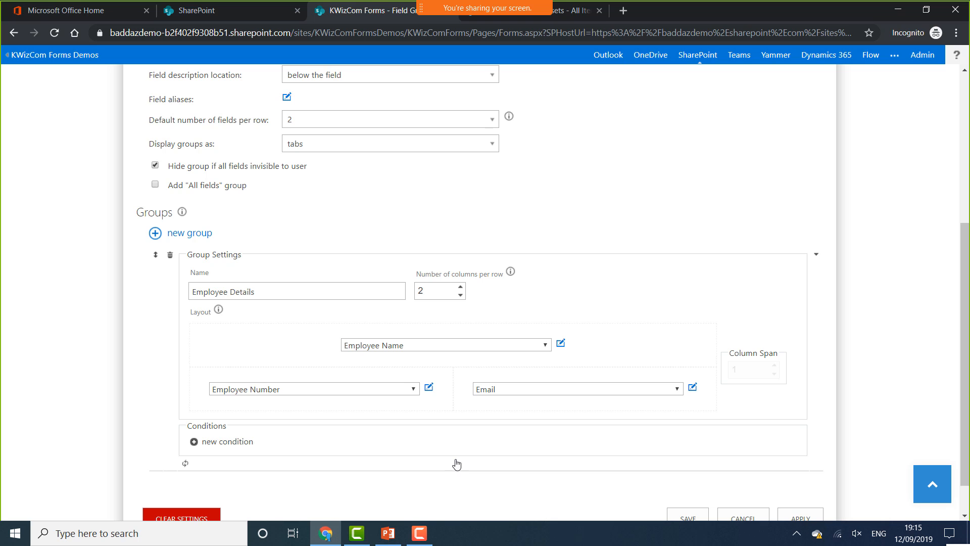
scroll(457, 450, "down", 1)
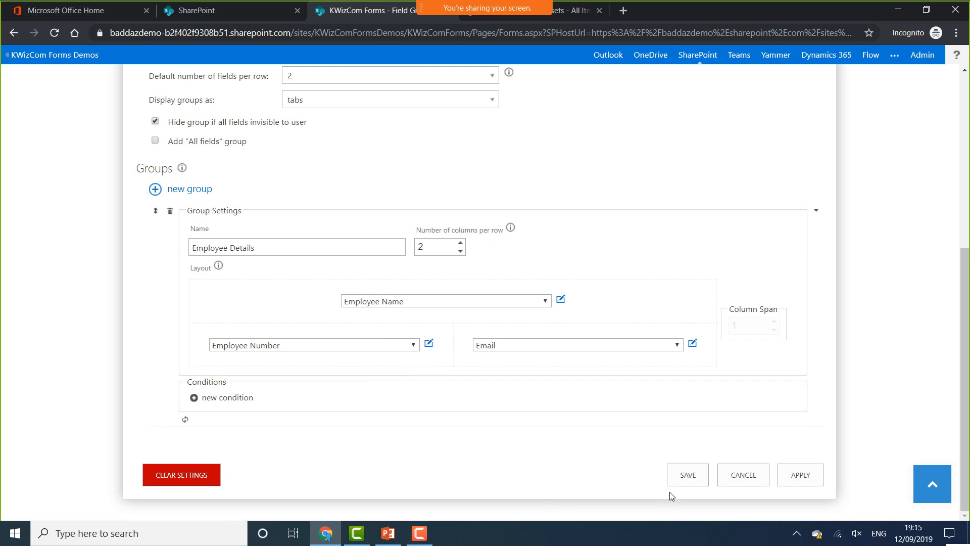
Save the Employee Details layout, return to the Employees list, and toggle Quick edit on and off
left_click(688, 475)
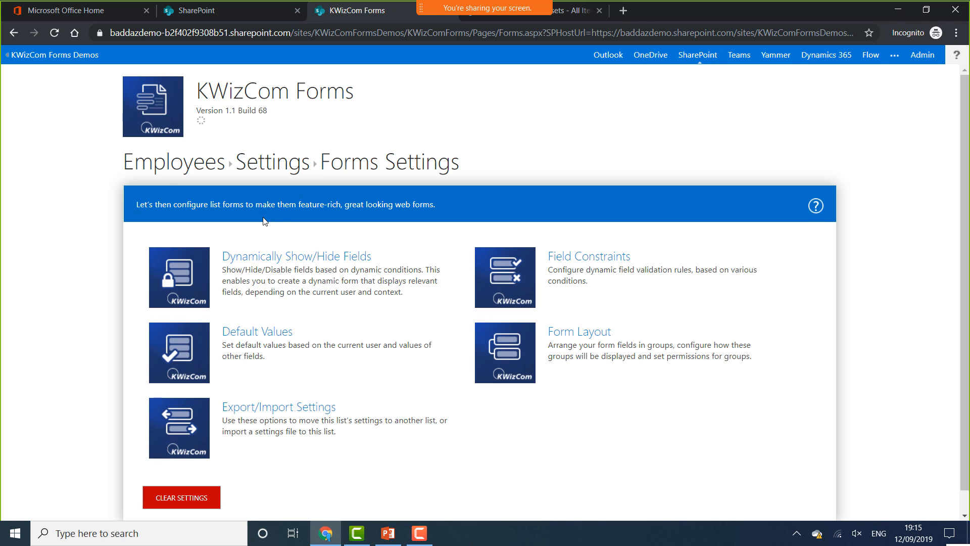
left_click(169, 172)
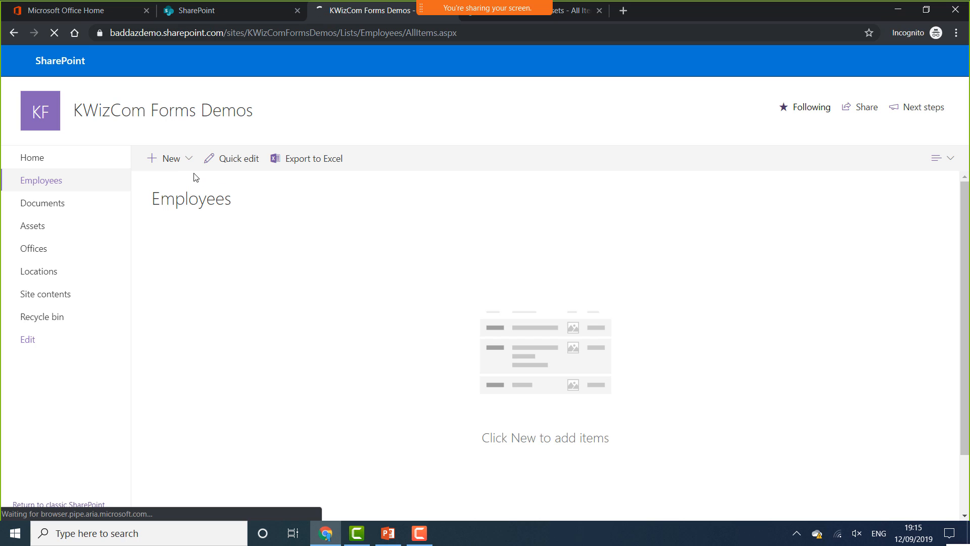
left_click(187, 160)
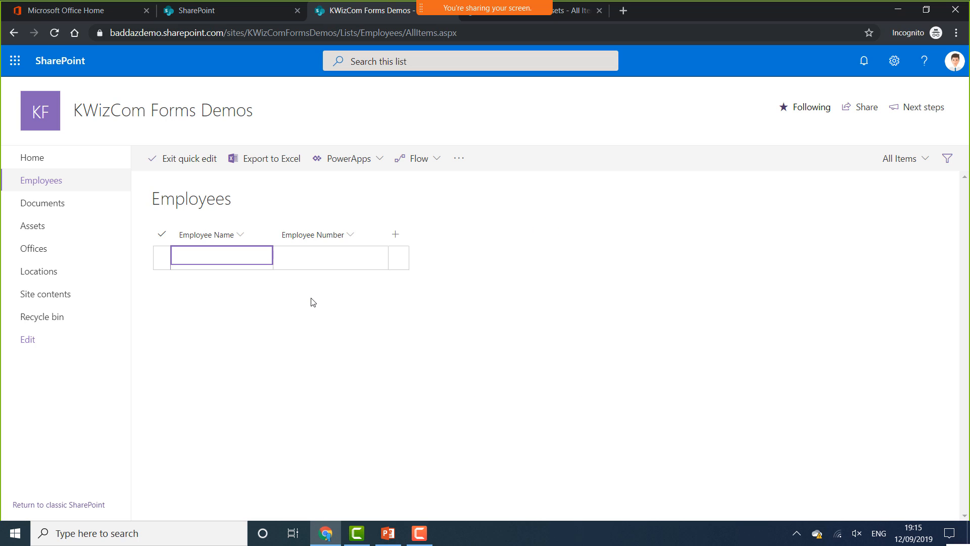
left_click(182, 160)
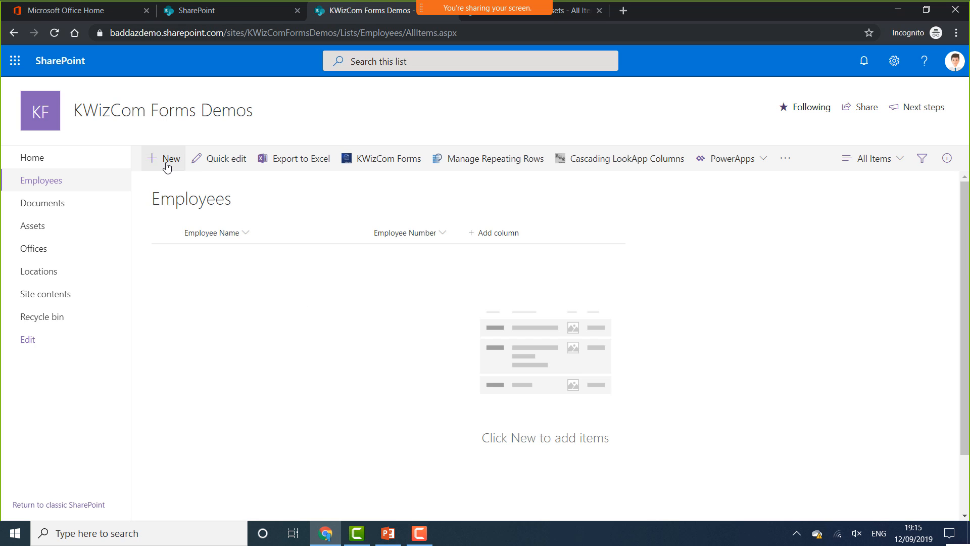
Preview the new-employee form, discard it, and open the Cascading LookApp Columns settings
left_click(166, 166)
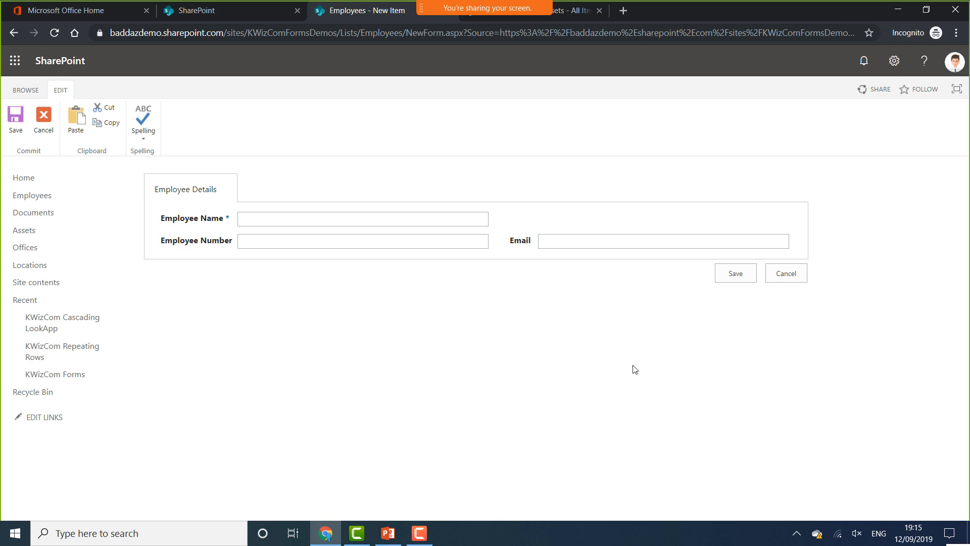
left_click(788, 276)
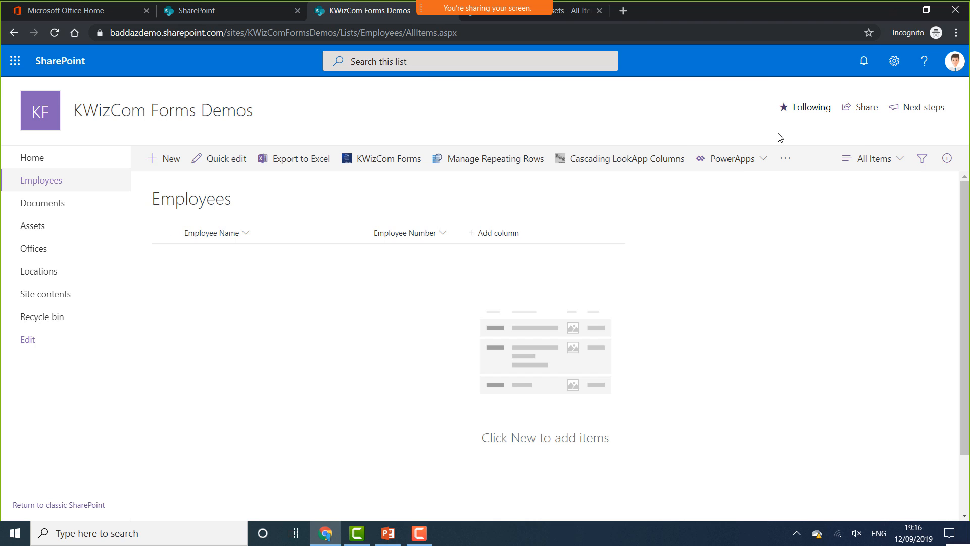
left_click(644, 164)
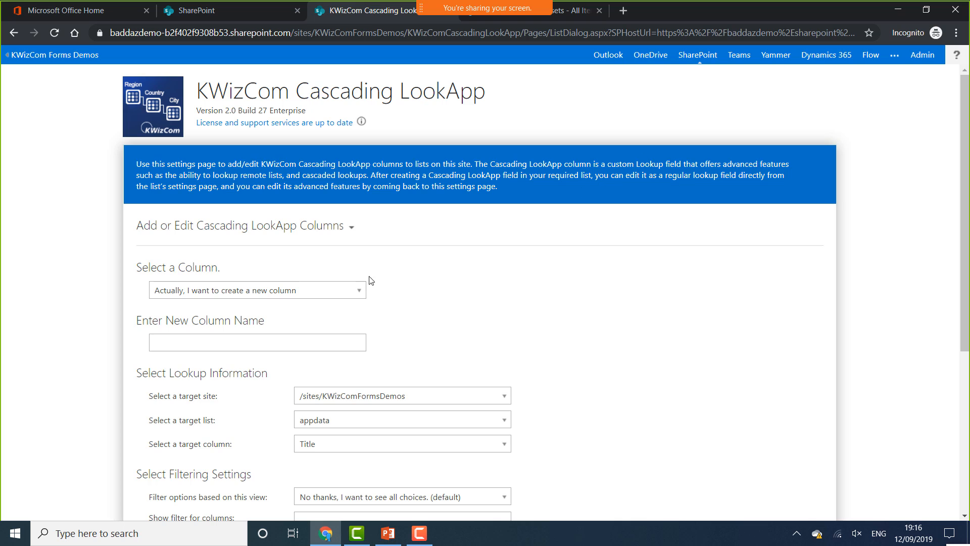
Create a lookup column named Office from the Offices list, with no view filter
left_click(217, 341)
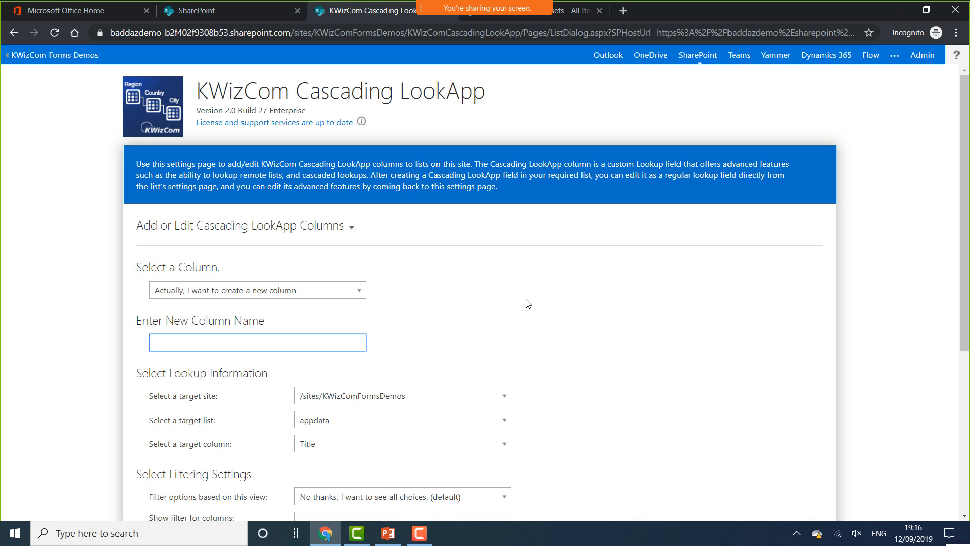
type("Office")
scroll(535, 322, "down", 2)
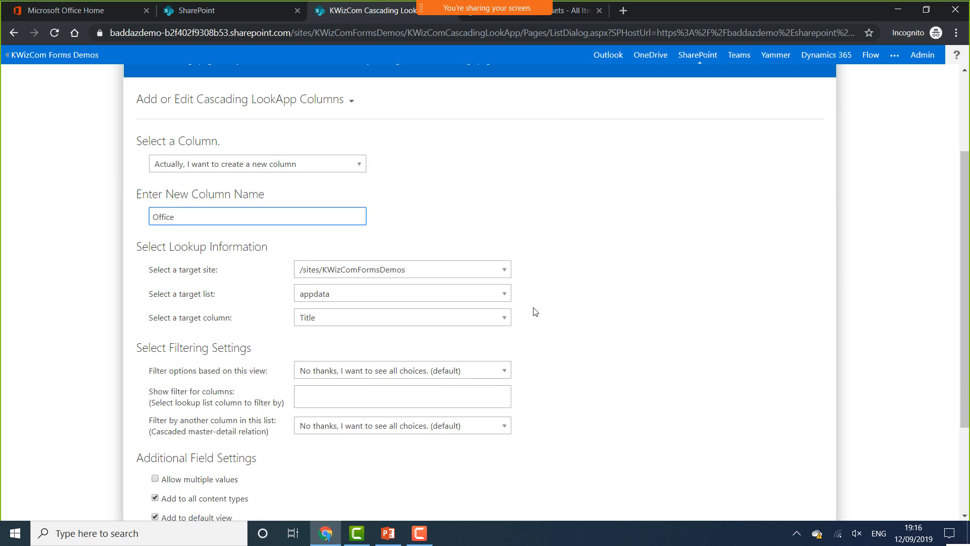
left_click(493, 299)
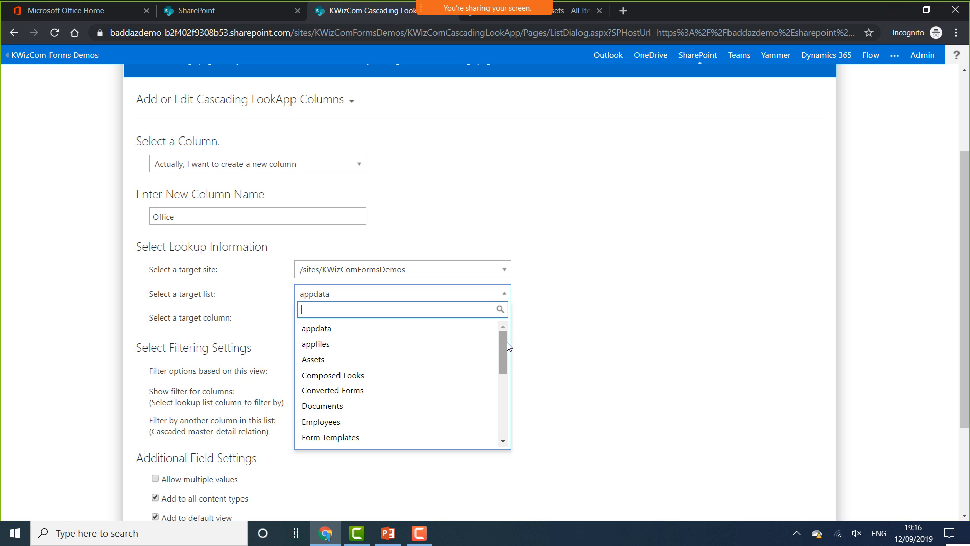
left_click_drag(502, 341, 499, 381)
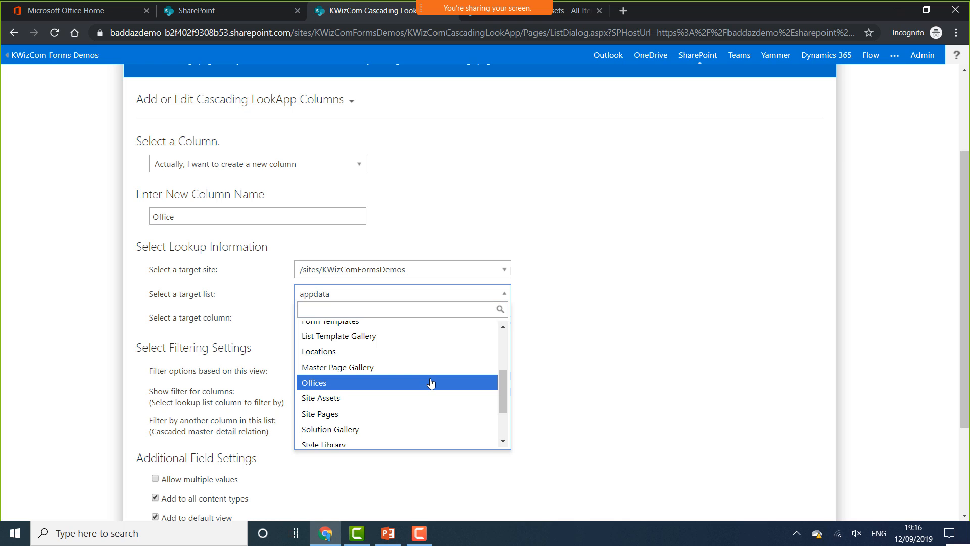
left_click(431, 382)
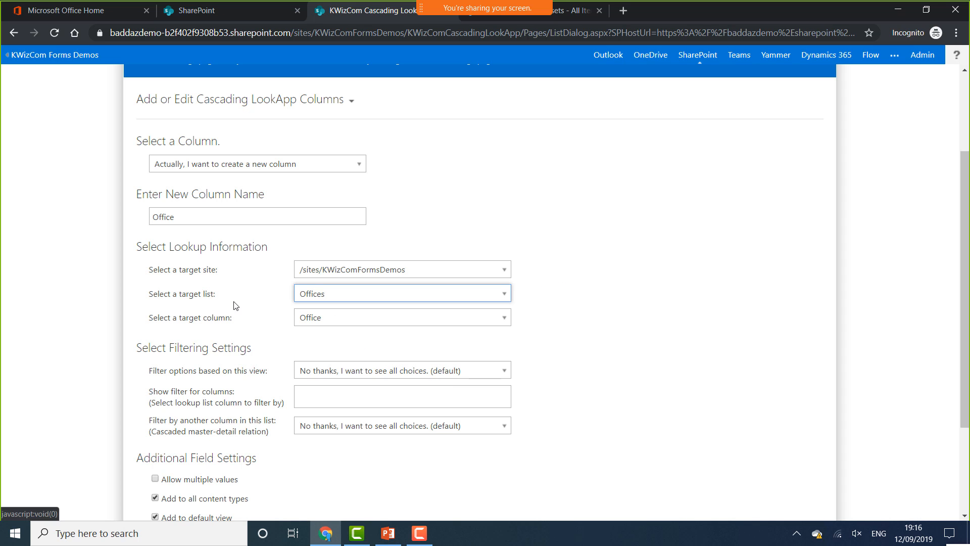
scroll(233, 303, "down", 3)
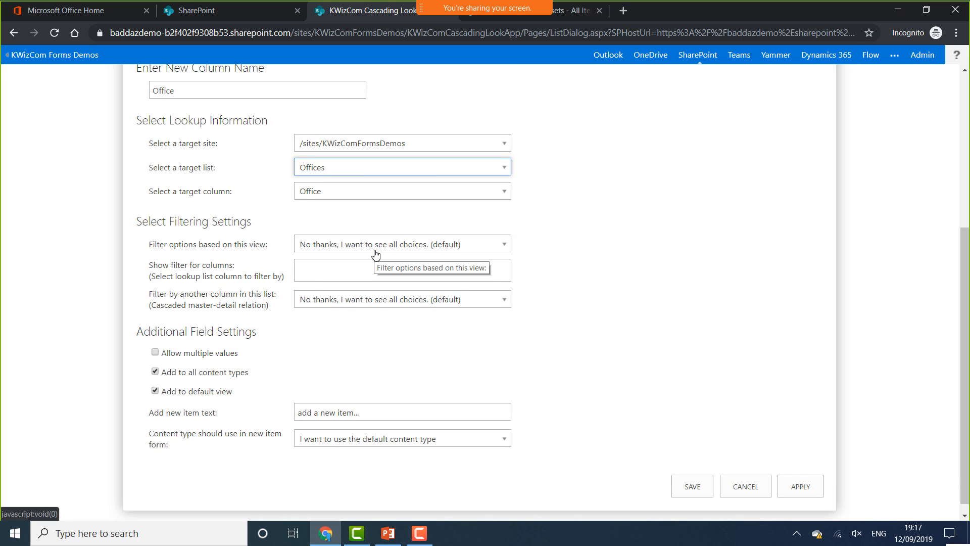
left_click(376, 253)
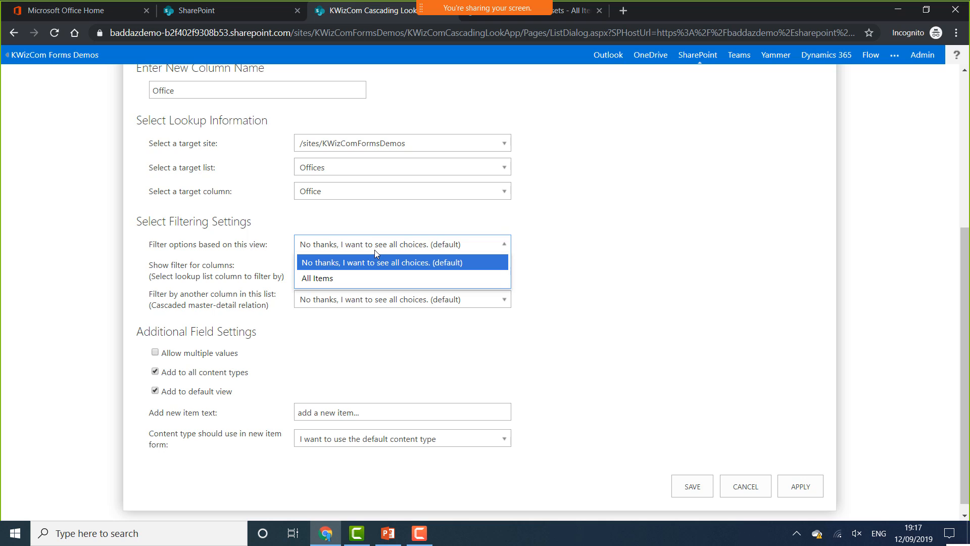
left_click(374, 250)
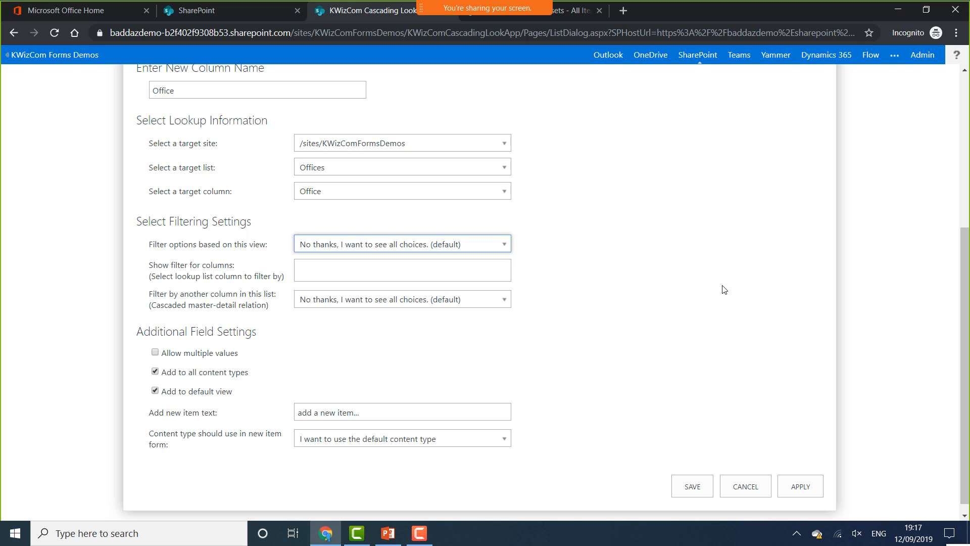
left_click(816, 489)
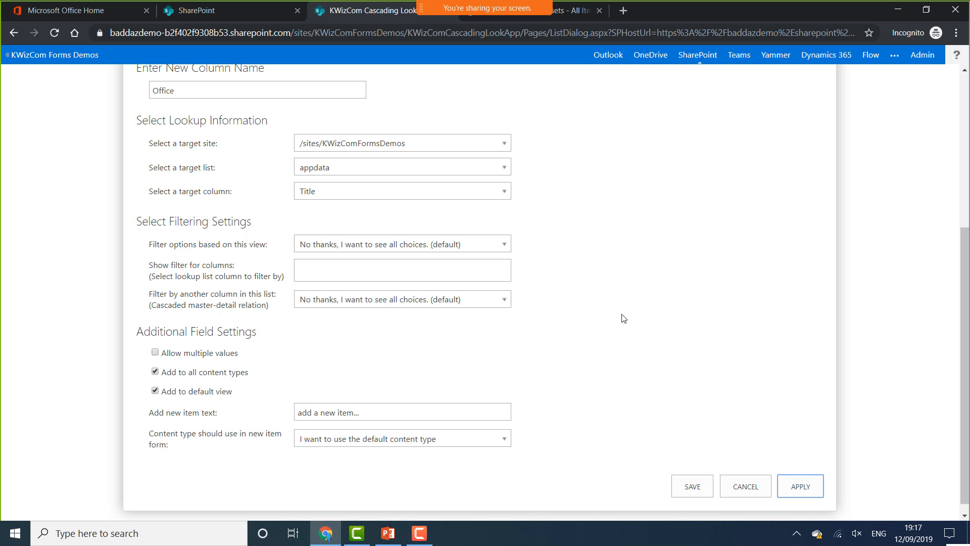
scroll(598, 299, "up", 5)
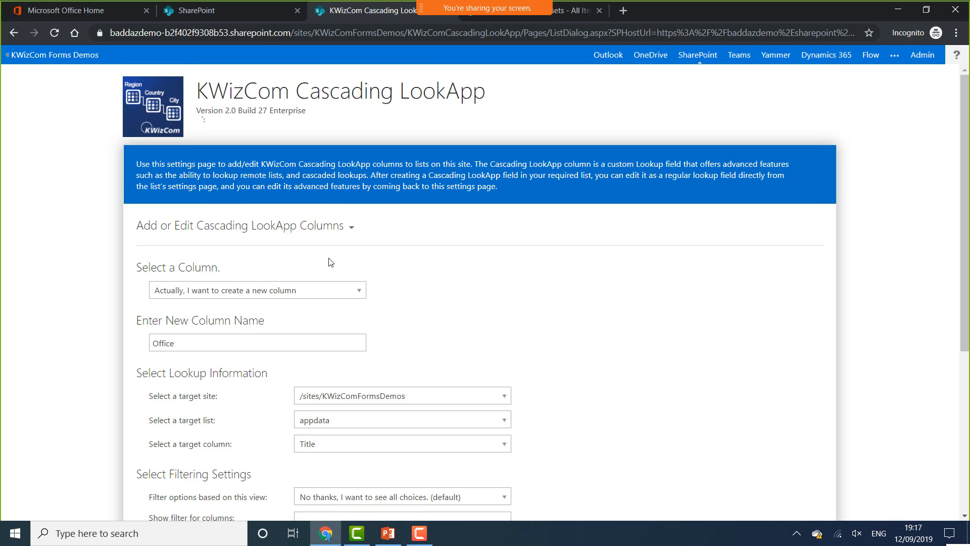
Start a new lookup column named Location that draws from the Locations list
left_click(316, 291)
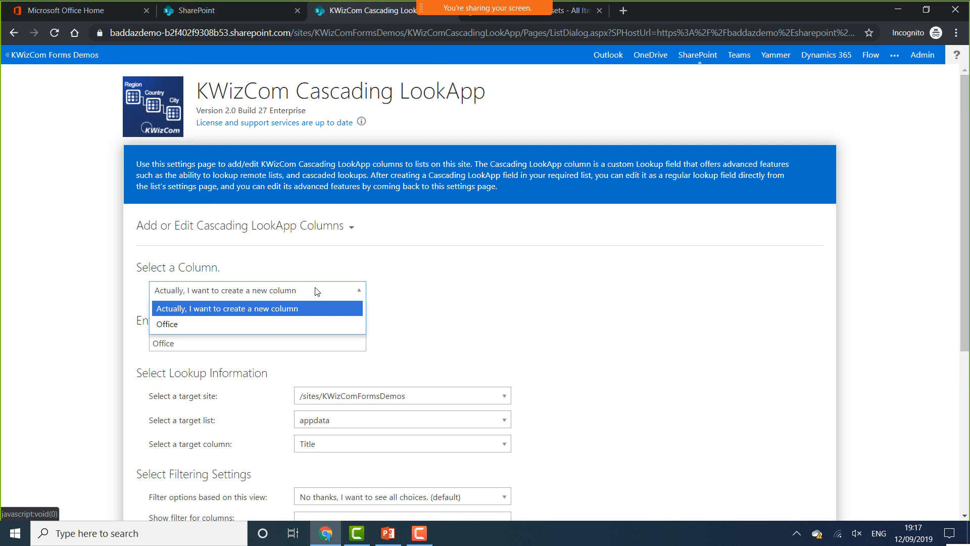
left_click(263, 309)
key("Tab")
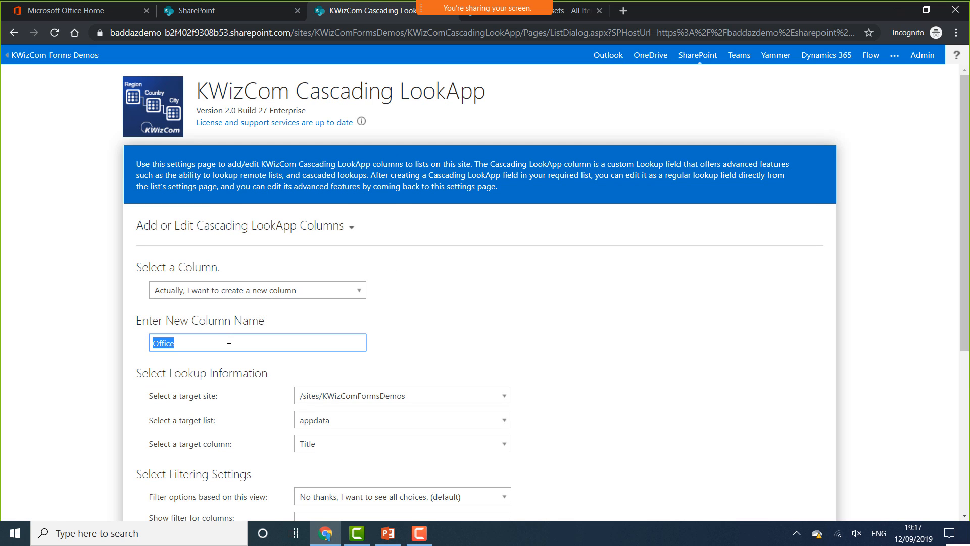
type("Location")
left_click(441, 419)
scroll(387, 371, "down", 3)
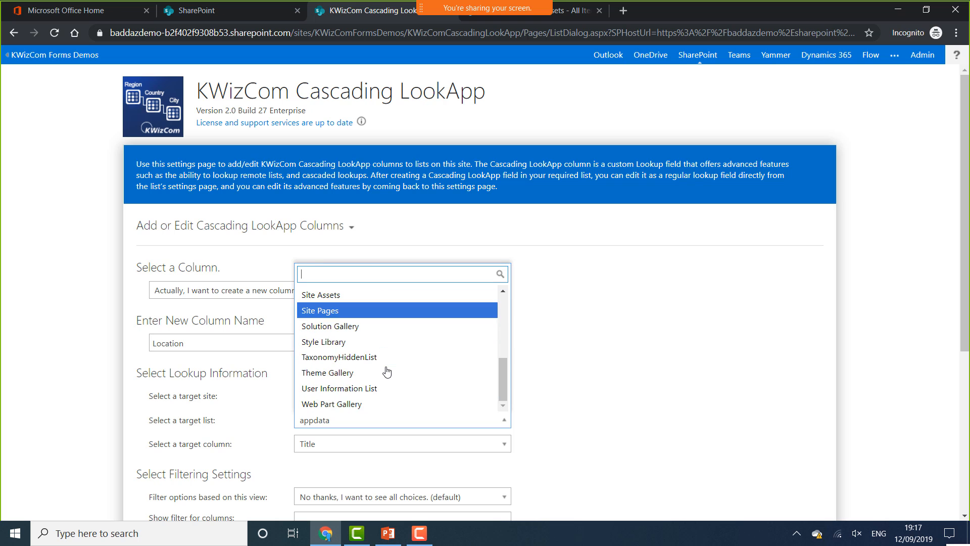
scroll(382, 370, "up", 1)
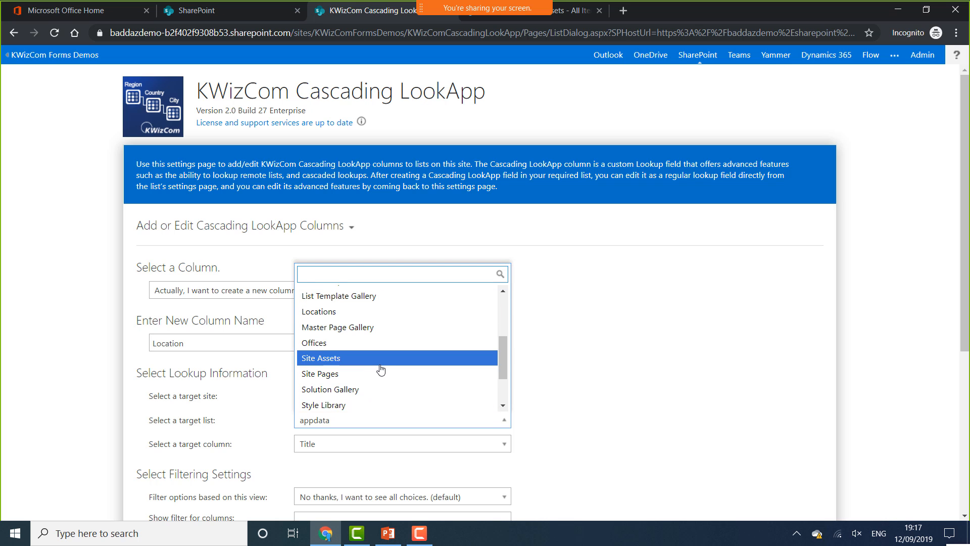
left_click(349, 312)
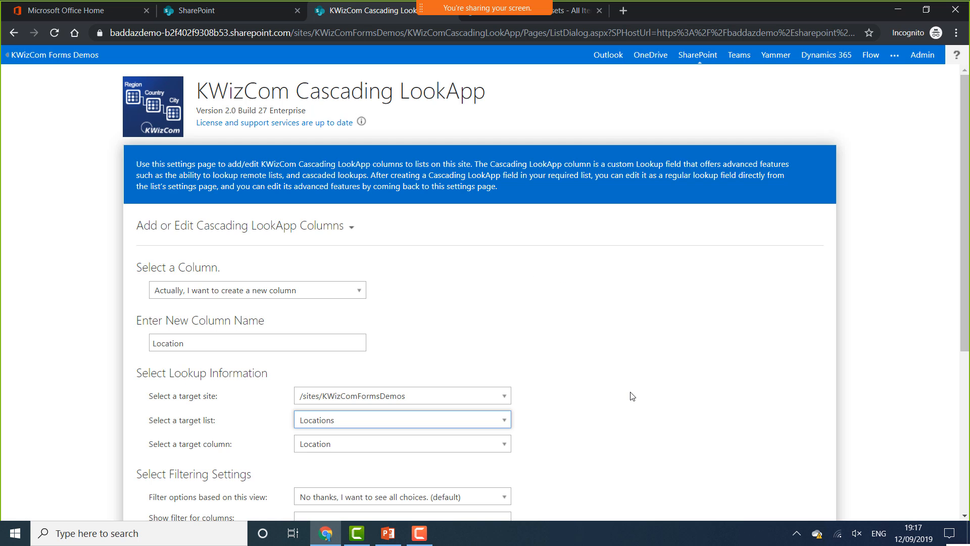
scroll(629, 390, "down", 4)
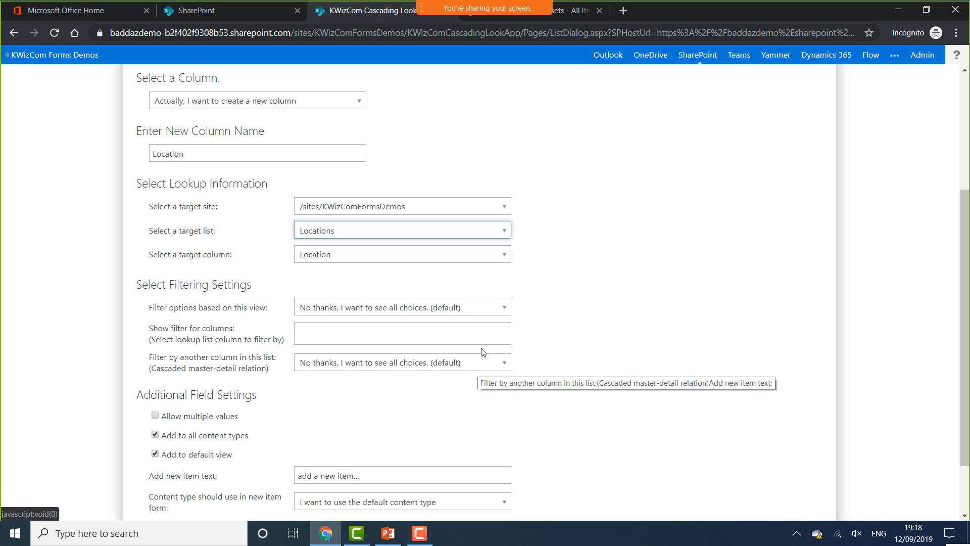
Filter Location choices to items whose Office column matches the item's Office
left_click(468, 365)
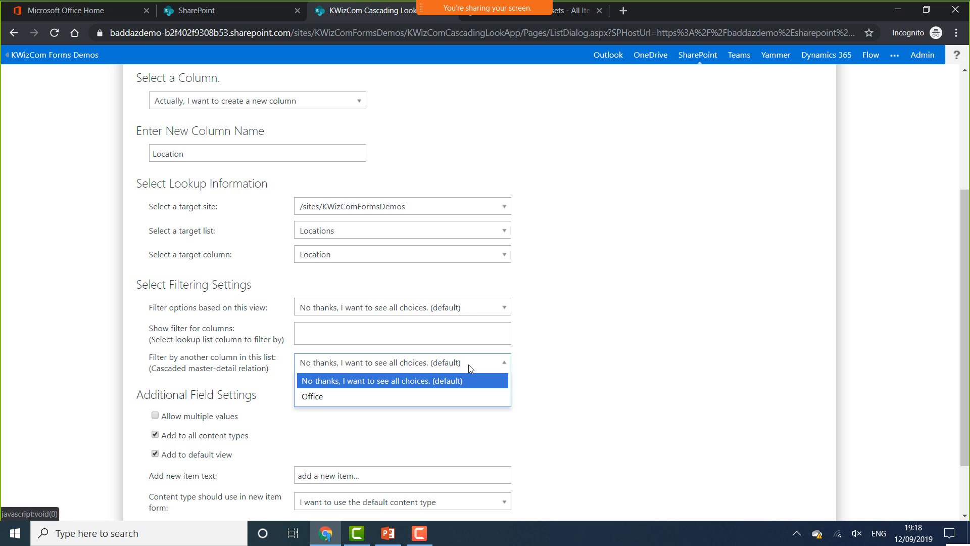
left_click(337, 396)
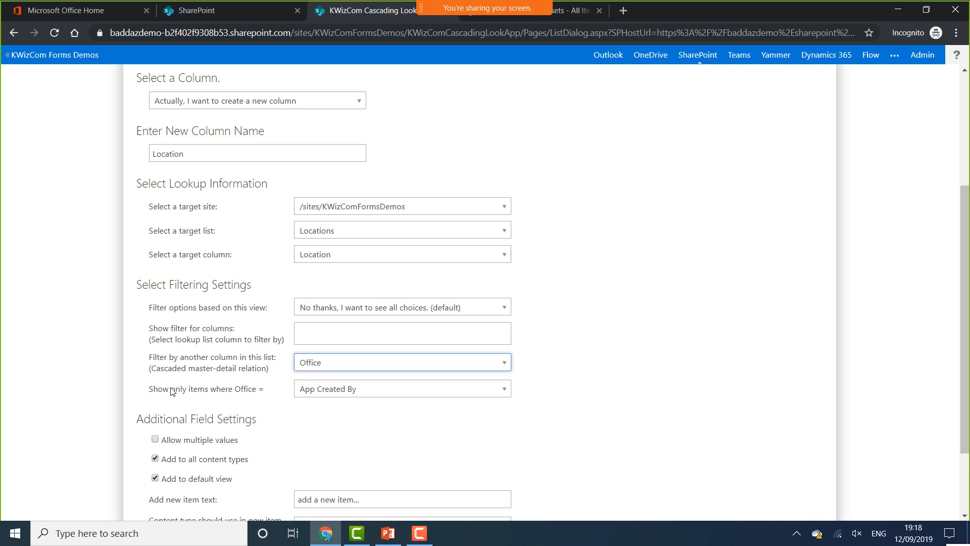
left_click(355, 391)
left_click_drag(505, 305, 502, 363)
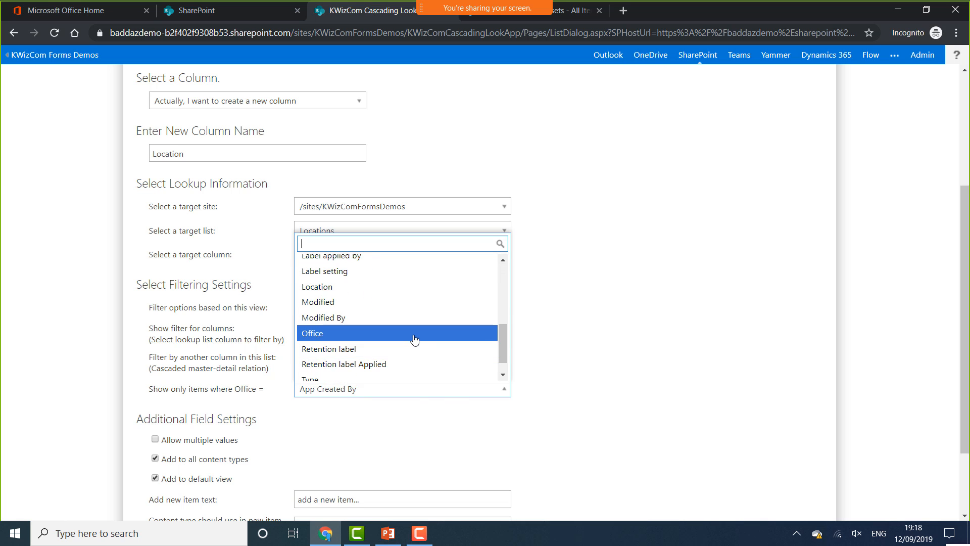
left_click(412, 334)
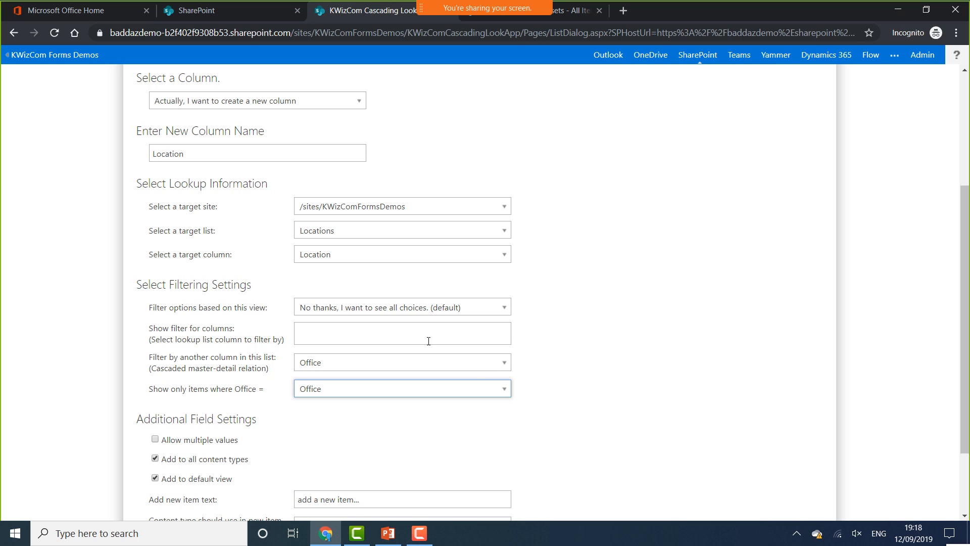
double_click(656, 432)
left_click(594, 437)
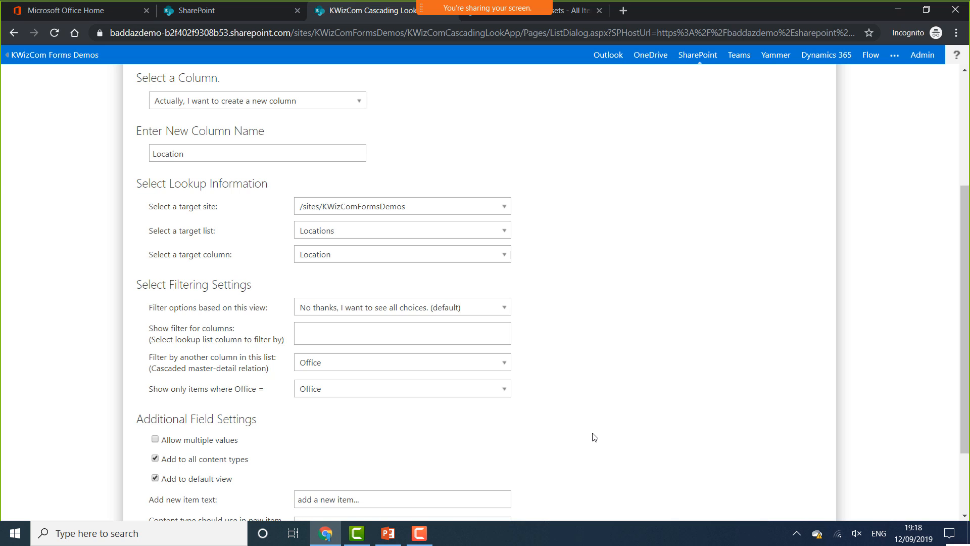
scroll(649, 408, "down", 2)
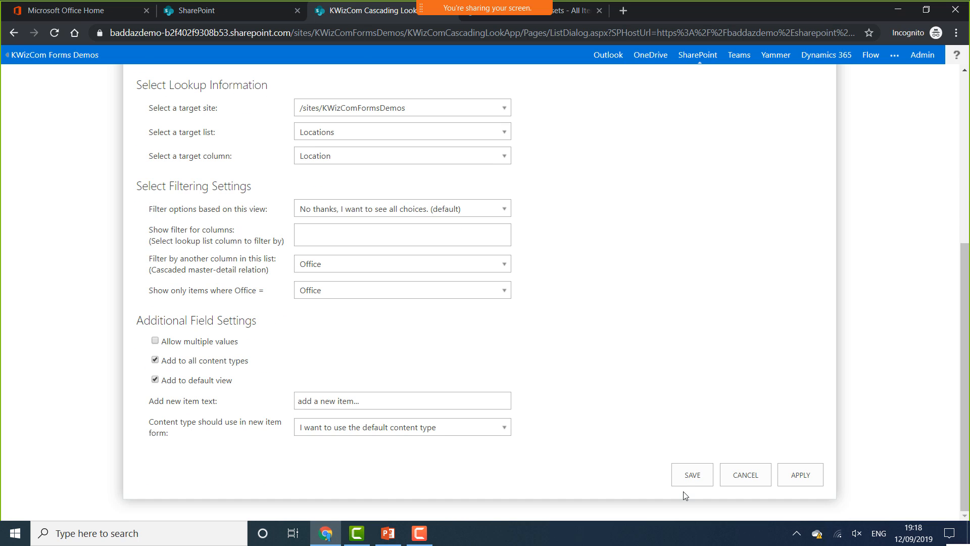
Save the Location column, then open the Employees list's KWizCom Forms Form Layout settings
left_click(702, 475)
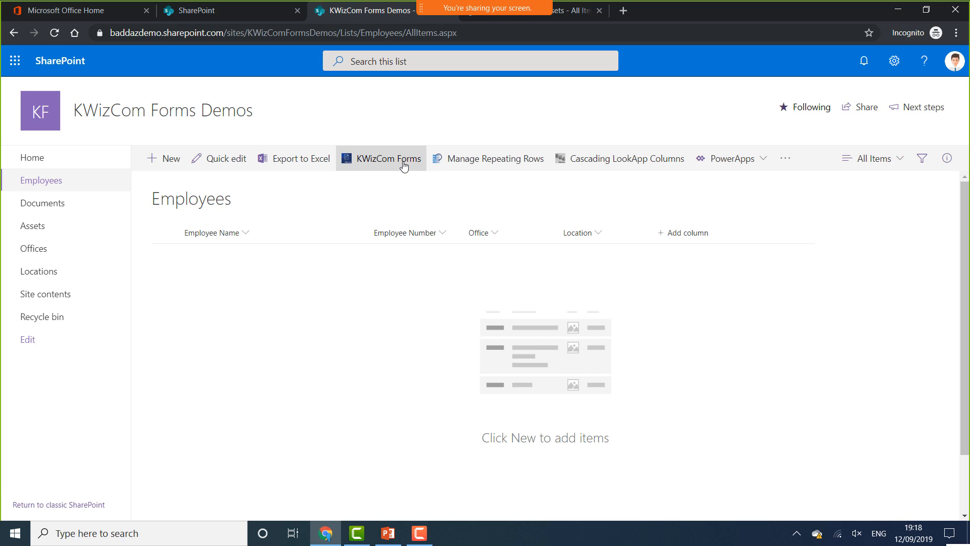
left_click(403, 163)
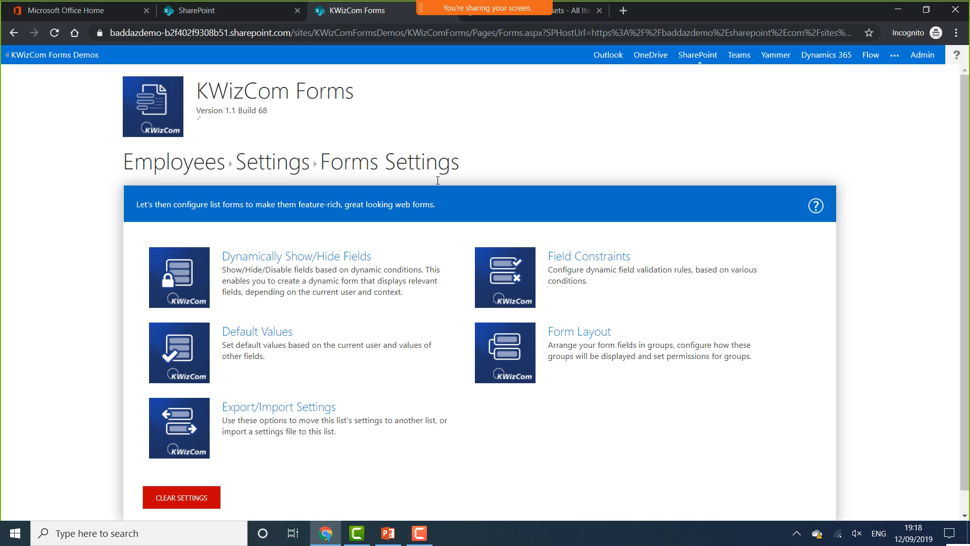
left_click(572, 337)
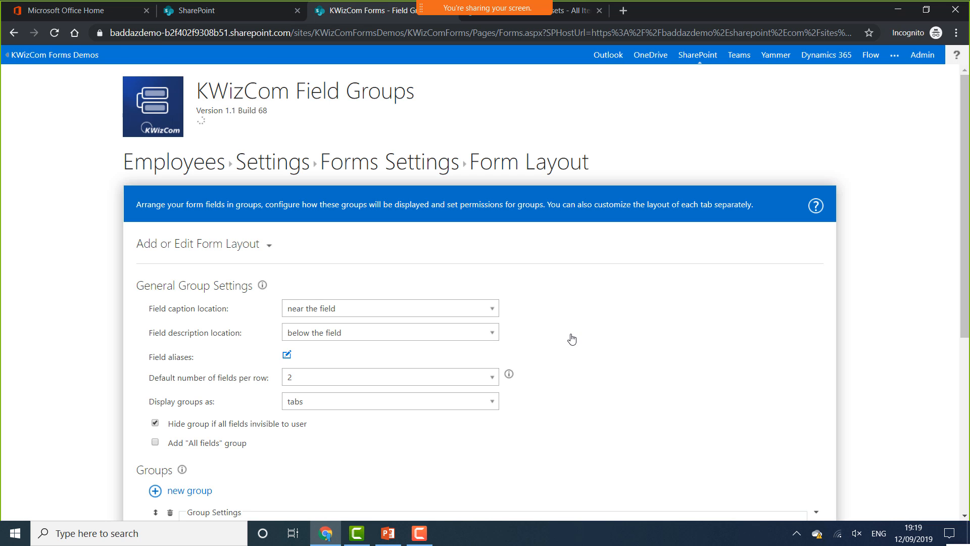
Add a third Employee Details row with Office in the first cell and Location in the second
scroll(544, 318, "down", 6)
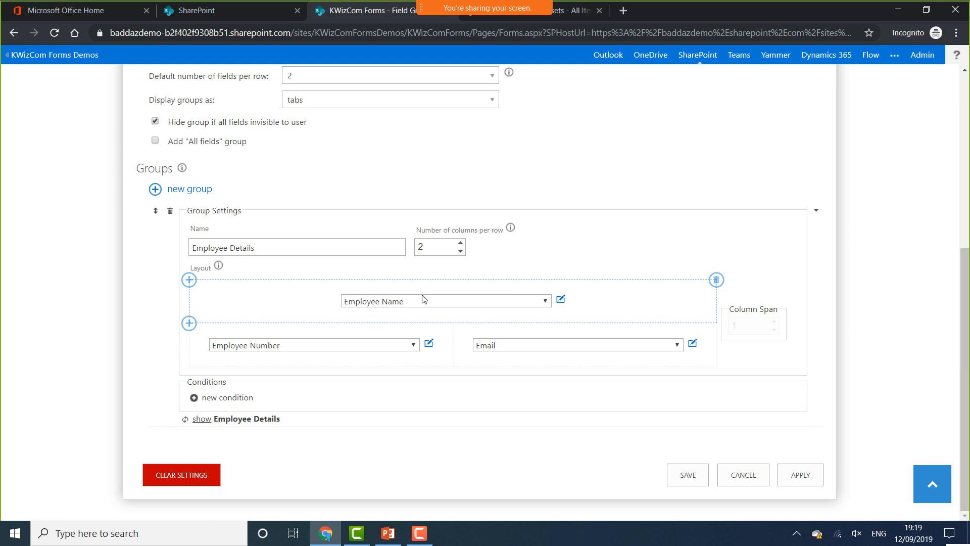
left_click(188, 368)
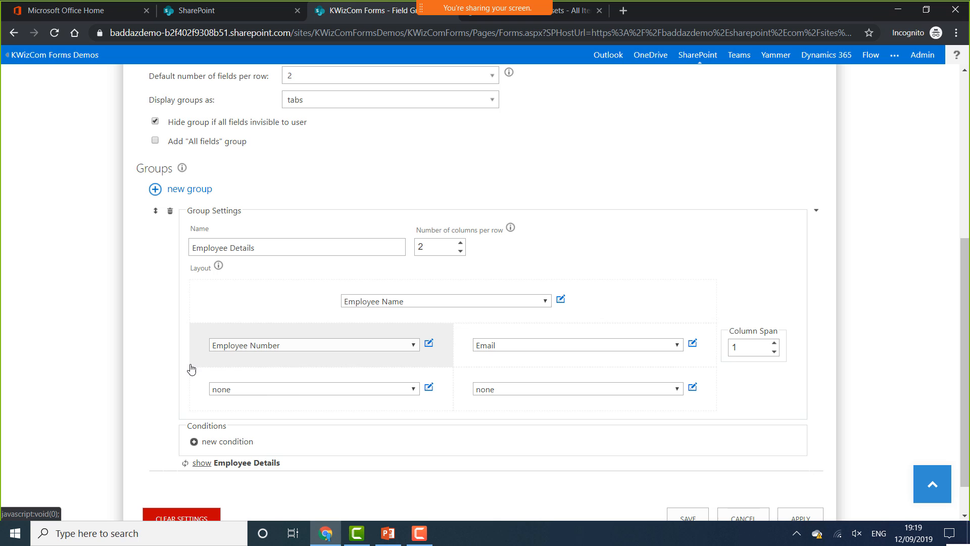
left_click(297, 392)
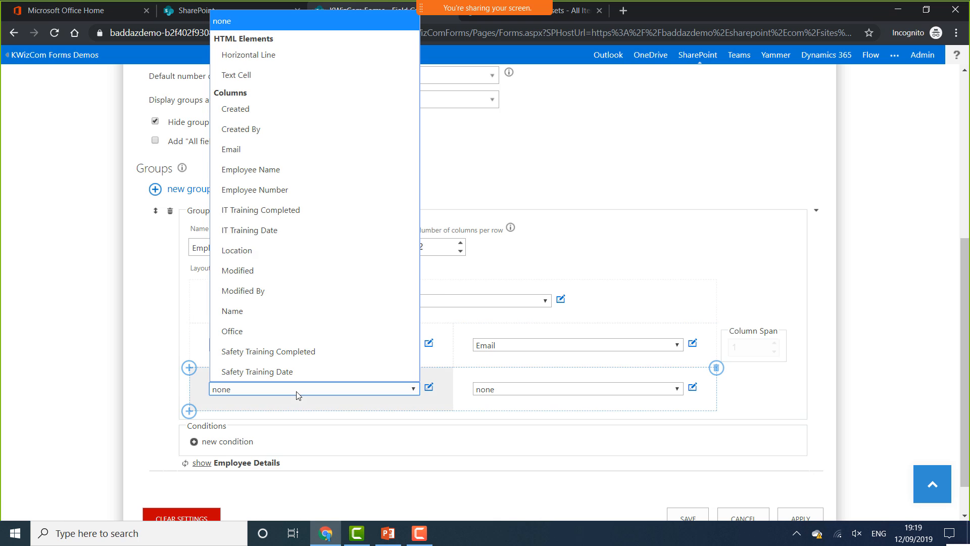
left_click(277, 331)
left_click(578, 392)
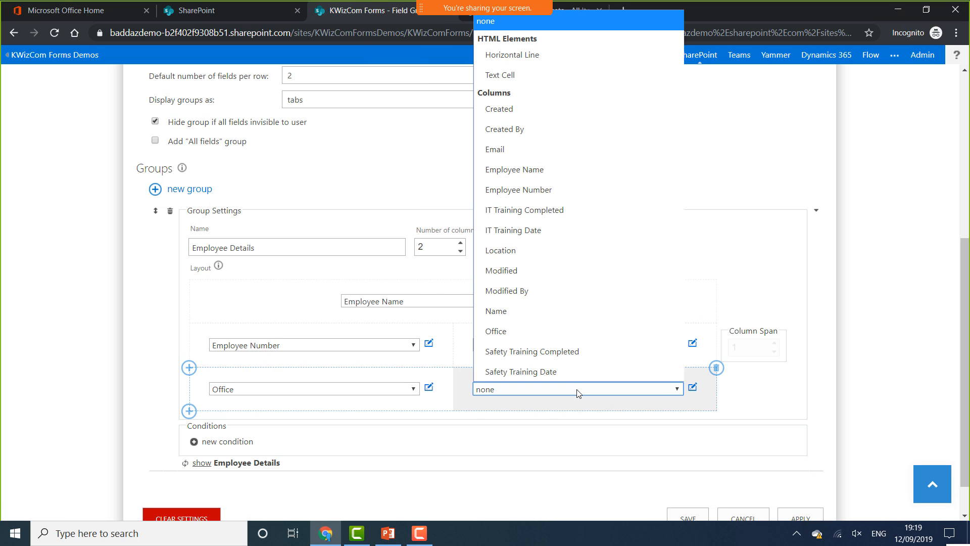
left_click(520, 253)
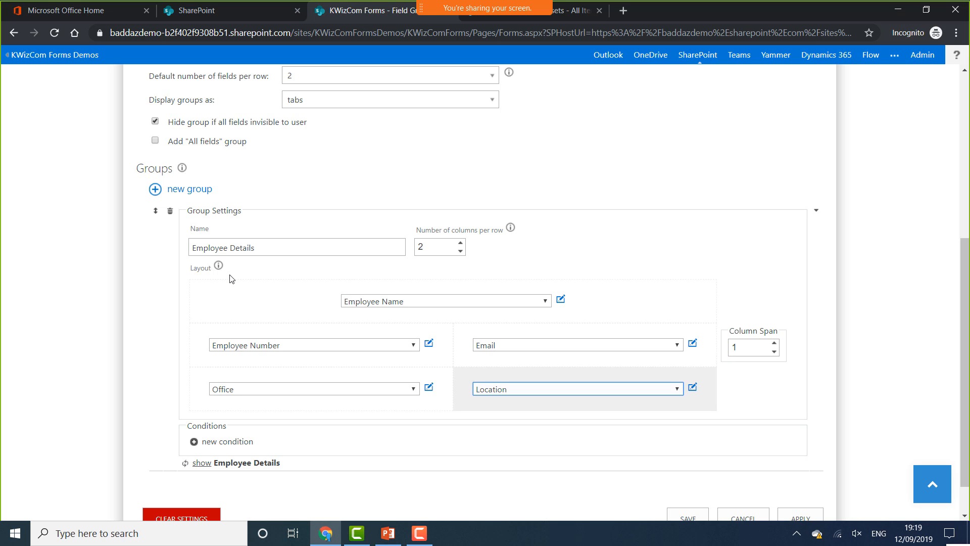
scroll(283, 315, "down", 1)
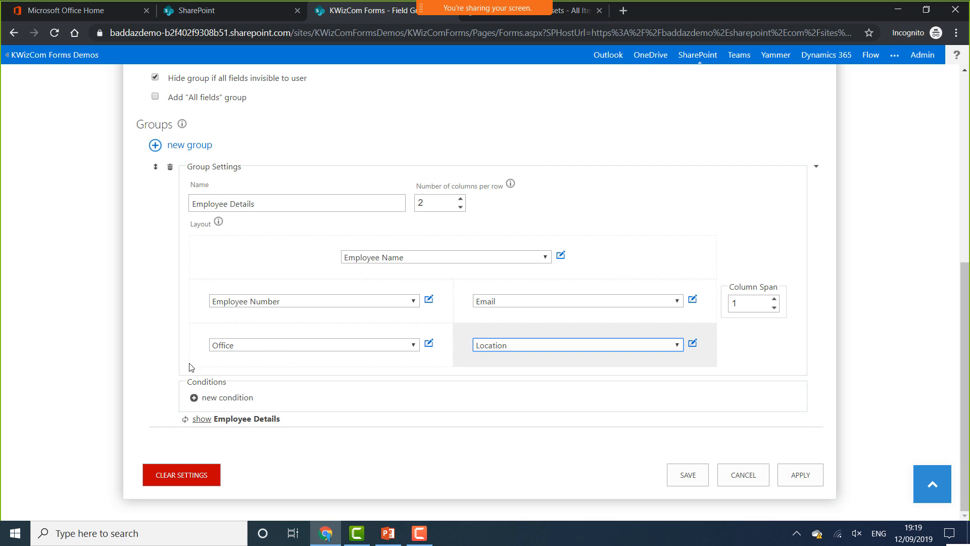
mouse_move(190, 368)
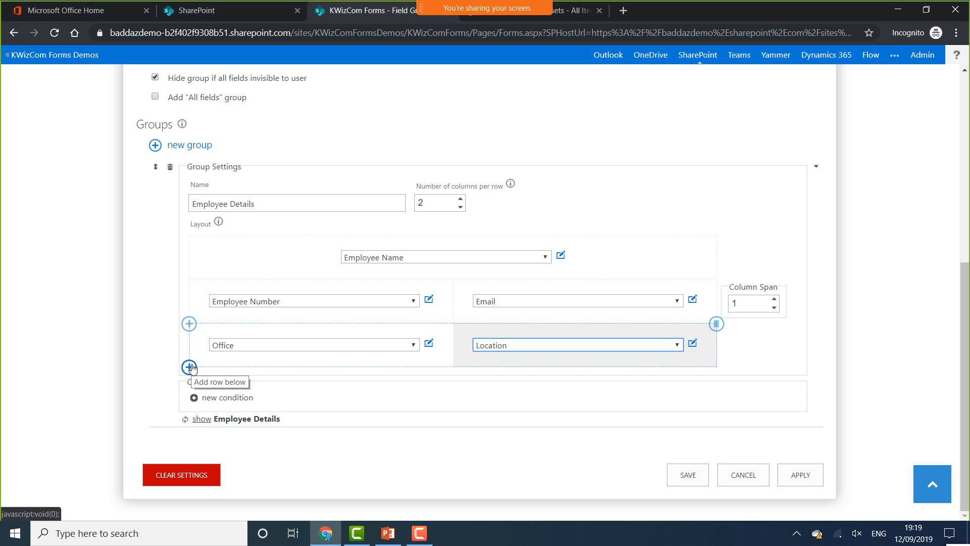
Insert a Text Cell row spanning 2 columns with bold 'Training Completed' text
left_click(190, 367)
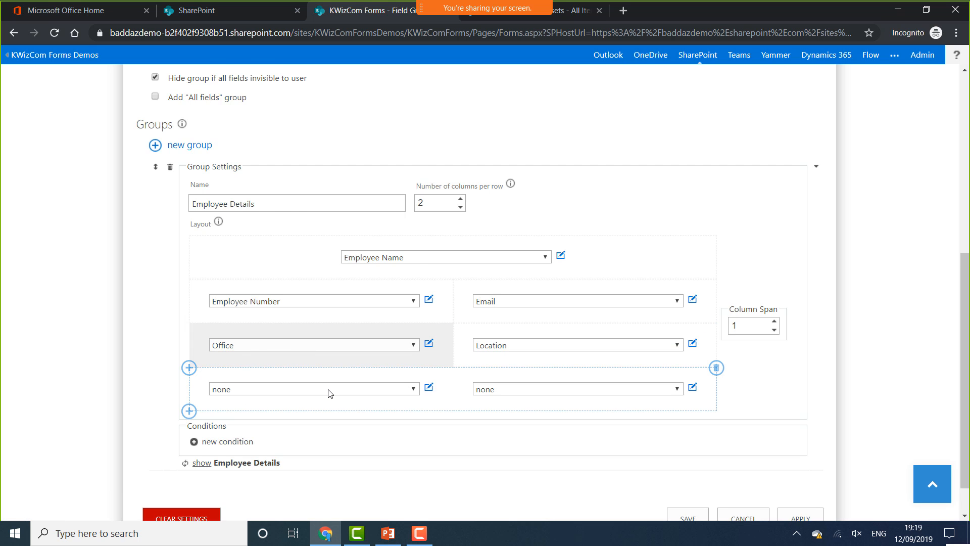
left_click(328, 389)
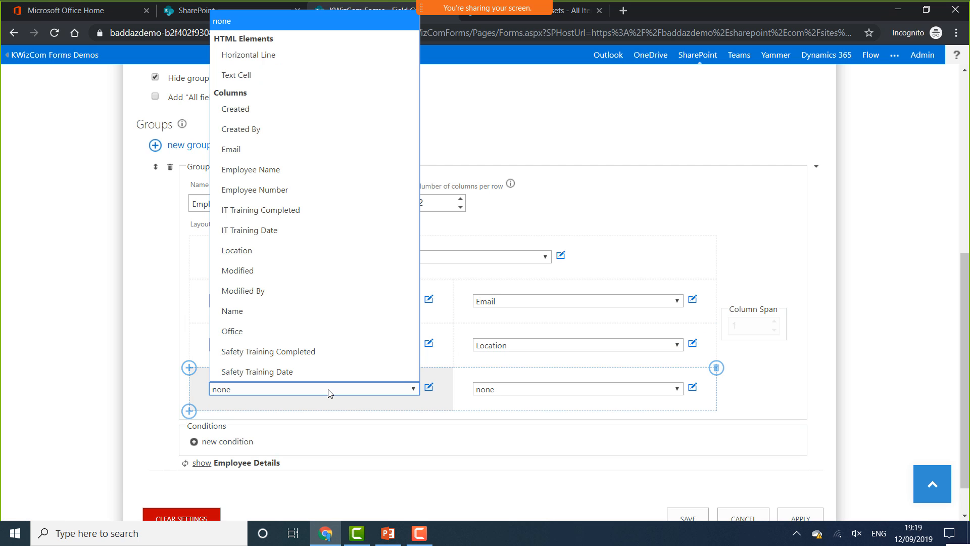
left_click(273, 74)
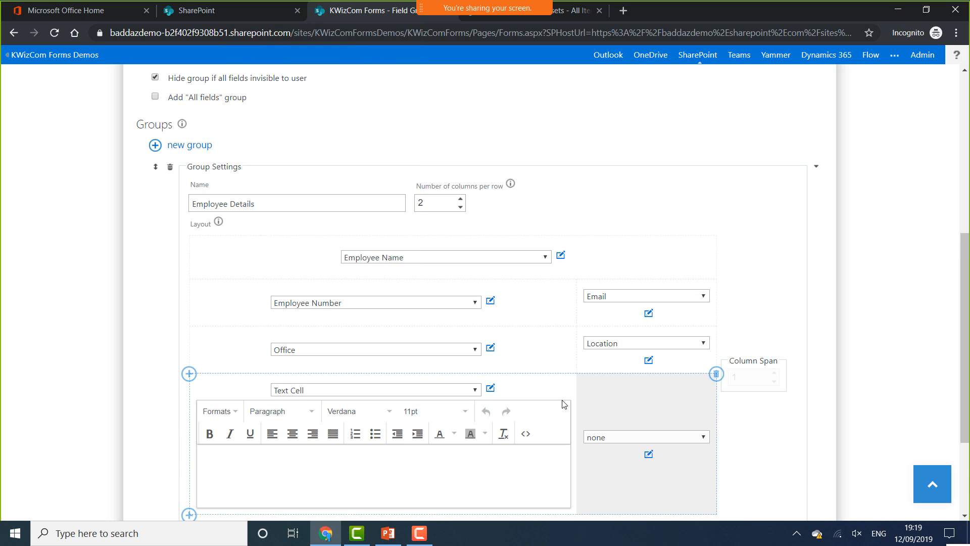
left_click(520, 388)
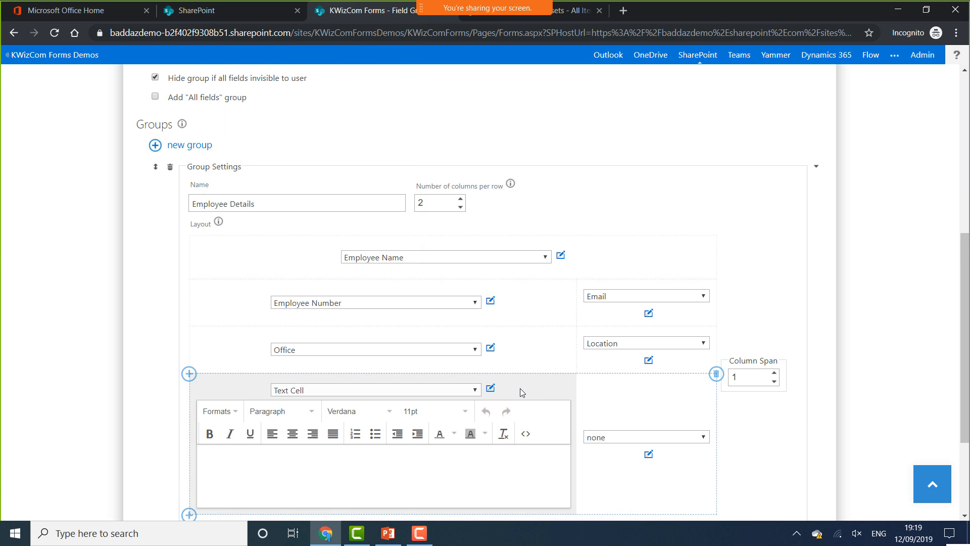
left_click(773, 372)
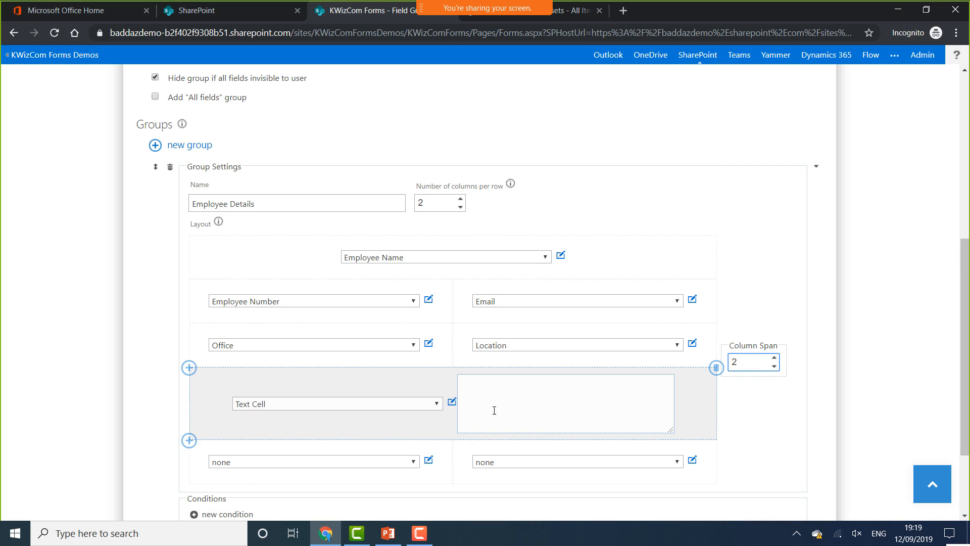
left_click(358, 469)
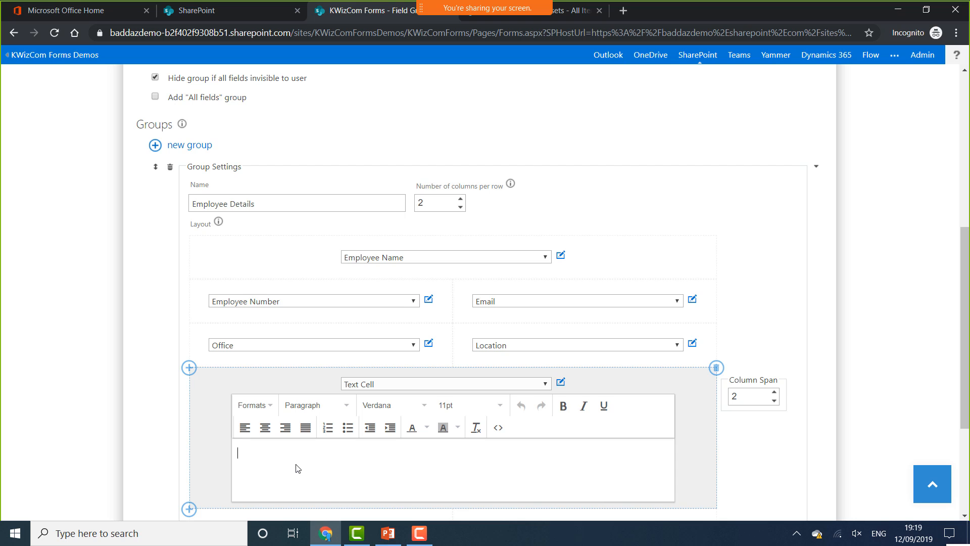
type("Training Completed")
left_click_drag(336, 456, 238, 453)
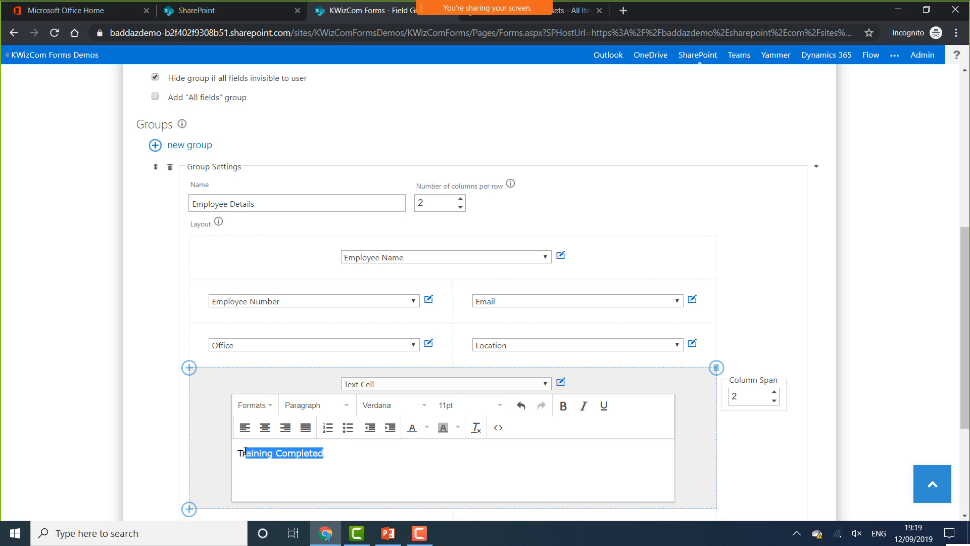
left_click(571, 407)
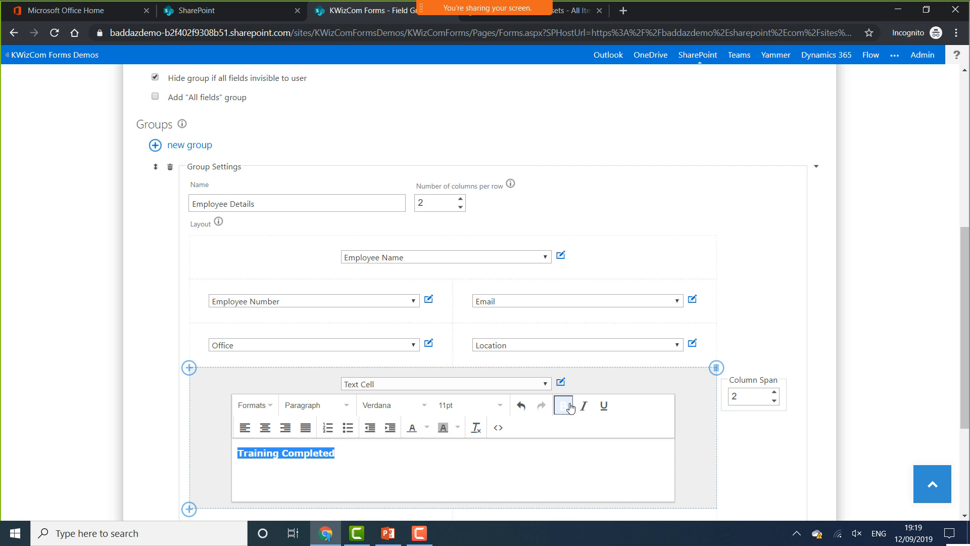
scroll(627, 450, "down", 2)
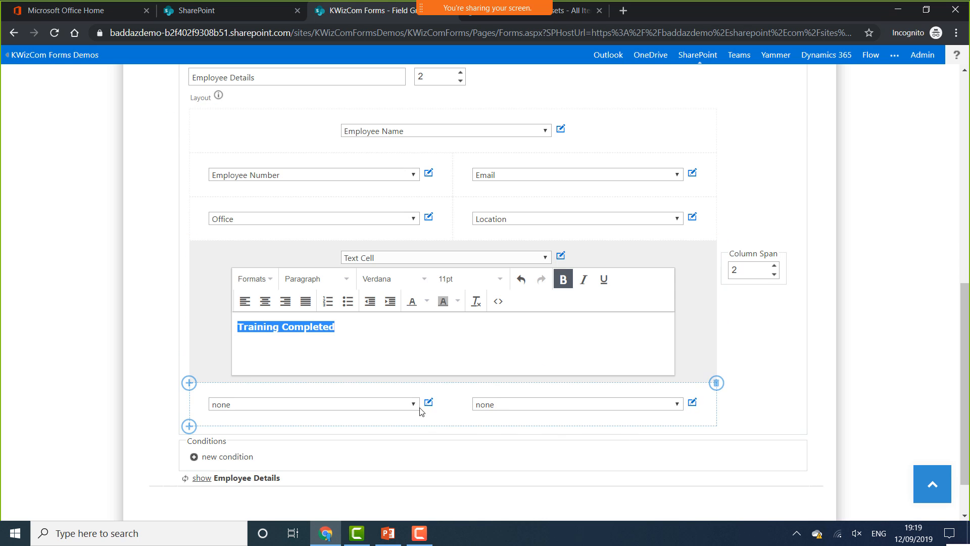
Fill the next row with IT Training Completed and IT Training Date
left_click(410, 406)
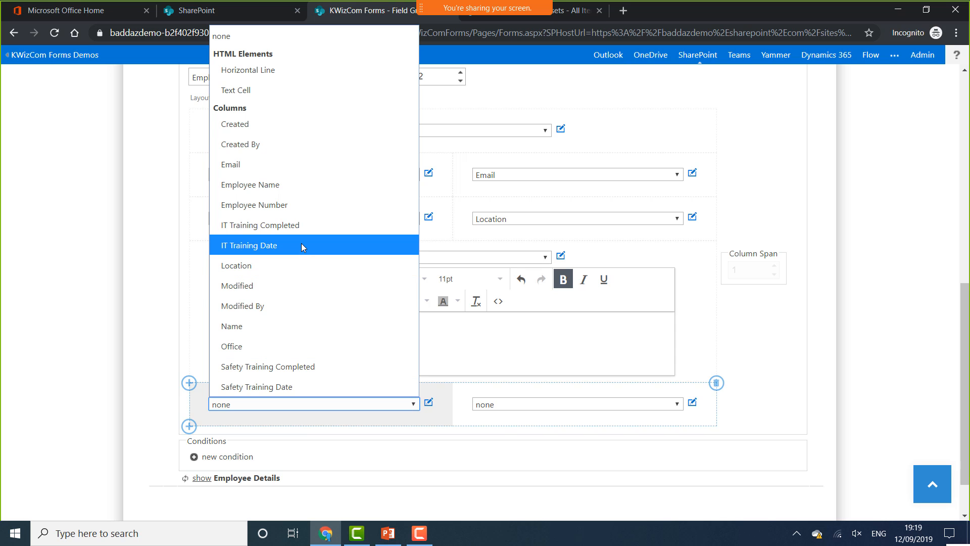
left_click(281, 224)
left_click(536, 409)
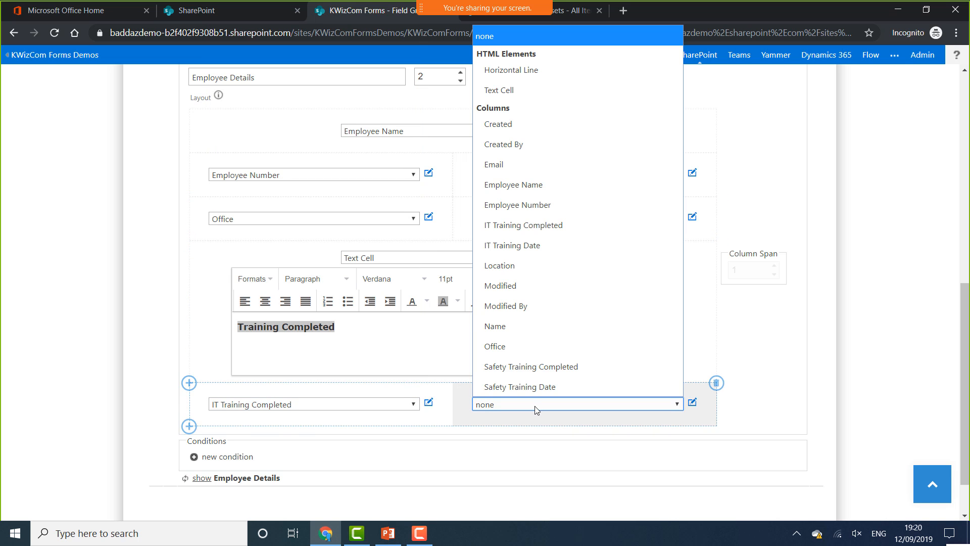
left_click(529, 244)
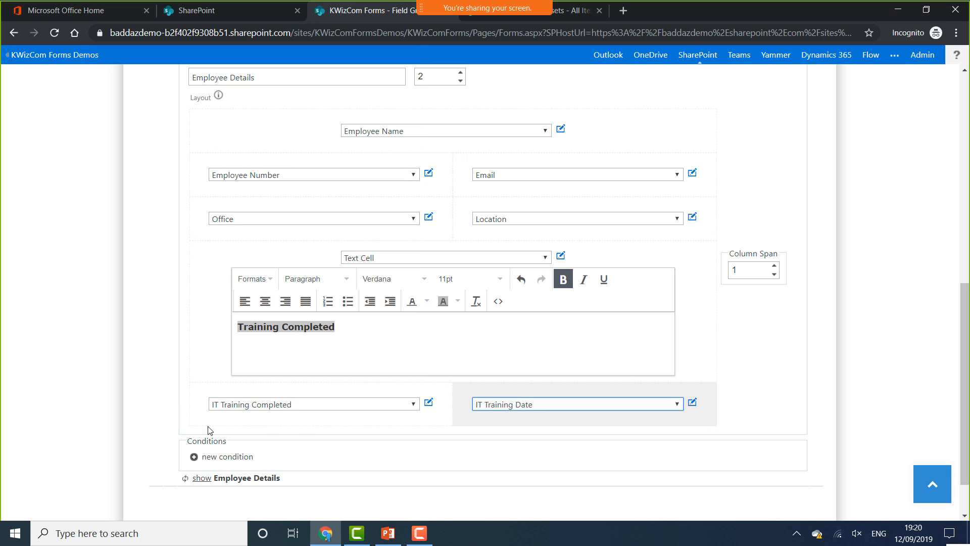
Add a row with Safety Training Completed and Safety Training Date, then apply the layout
left_click(189, 427)
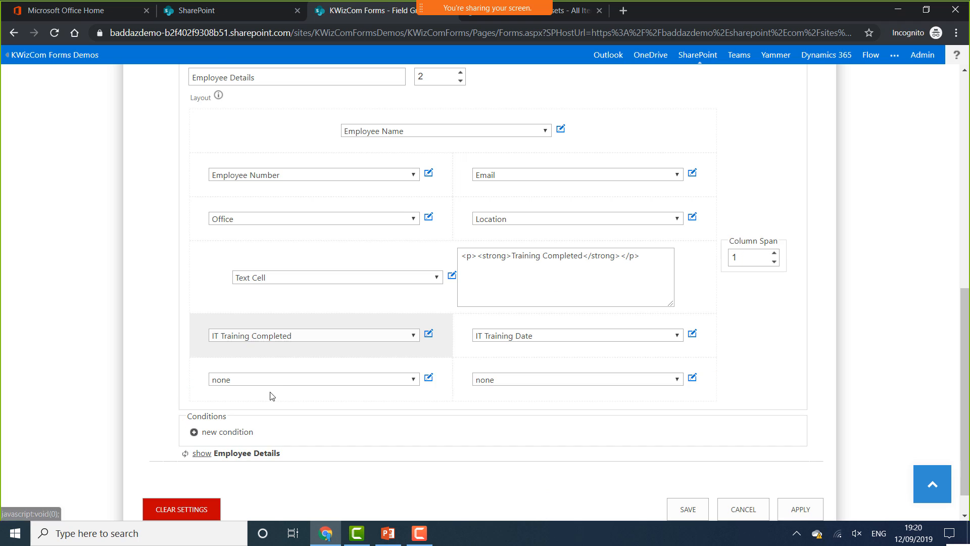
left_click(279, 380)
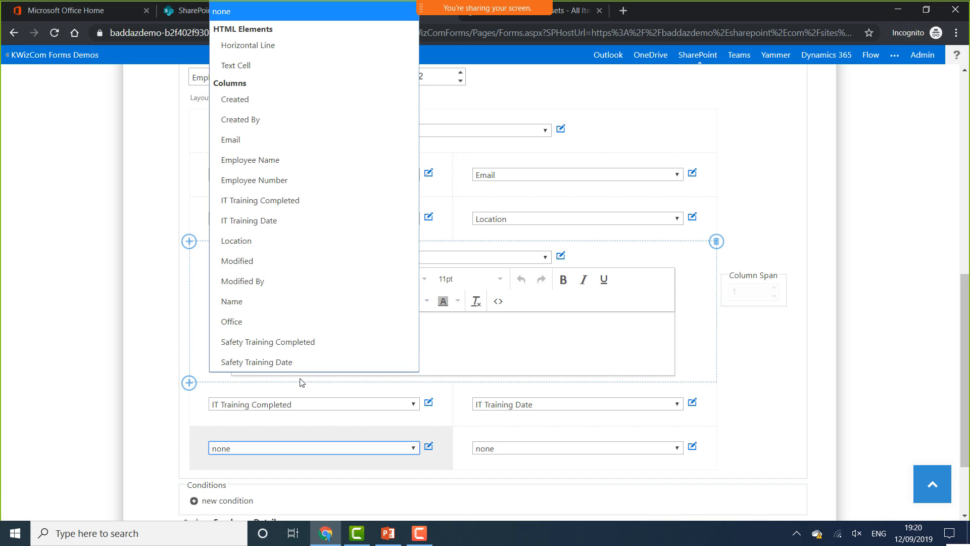
left_click(312, 349)
left_click(537, 449)
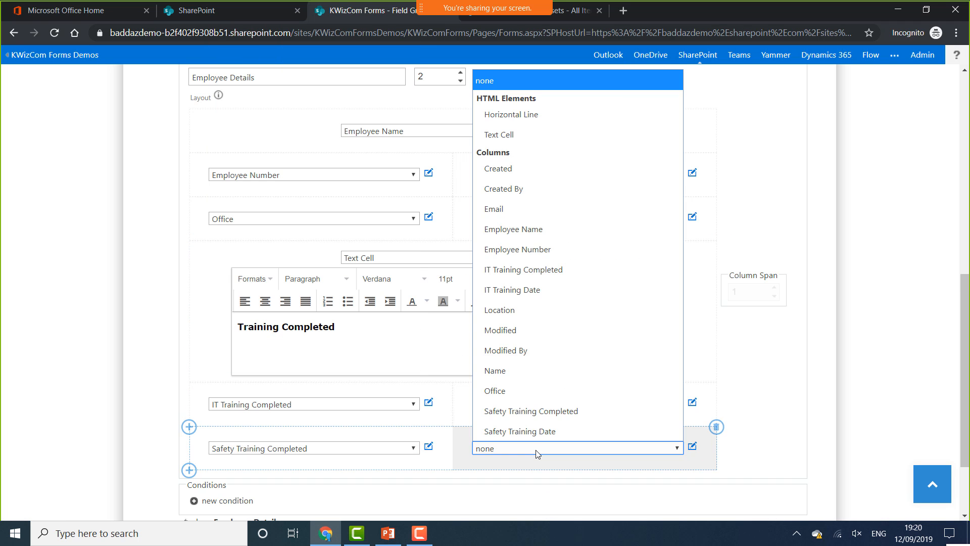
left_click(538, 432)
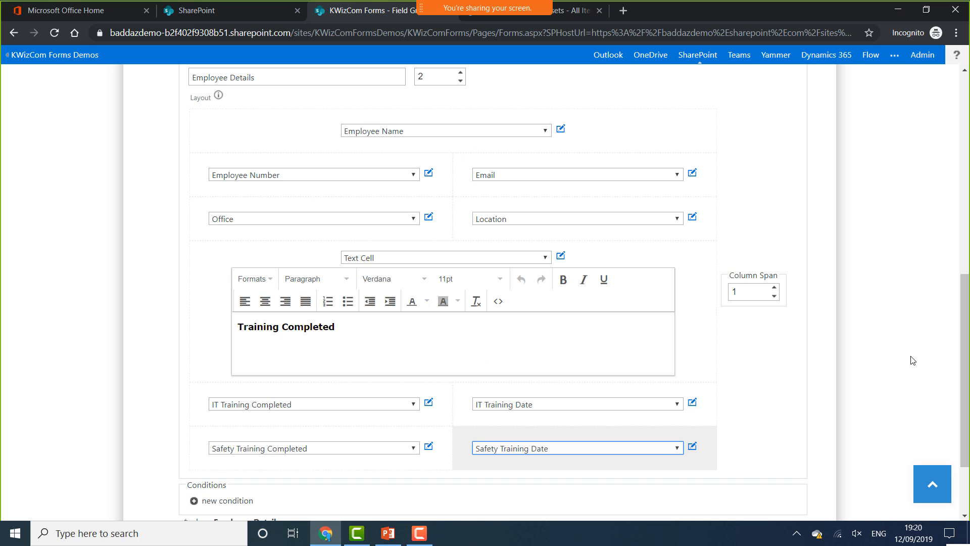
scroll(967, 404, "down", 3)
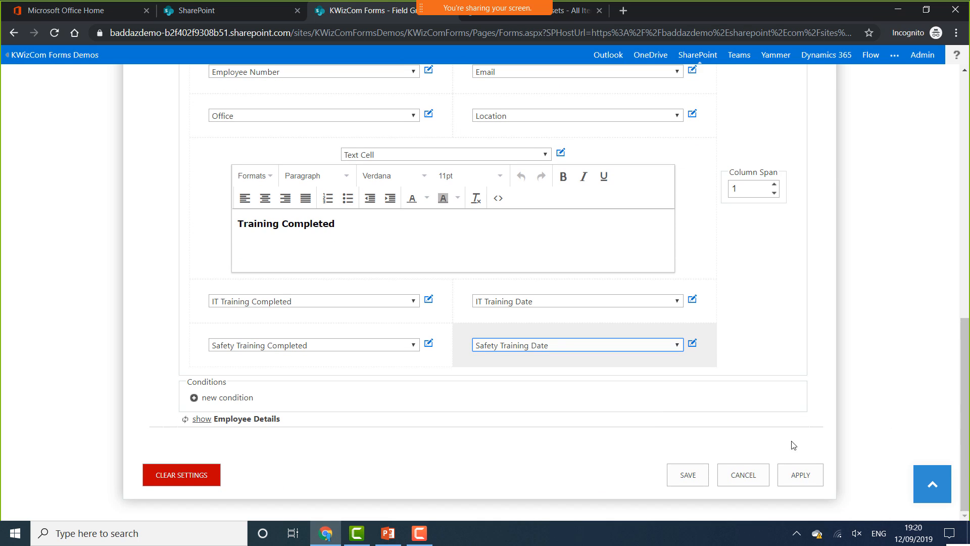
left_click(784, 476)
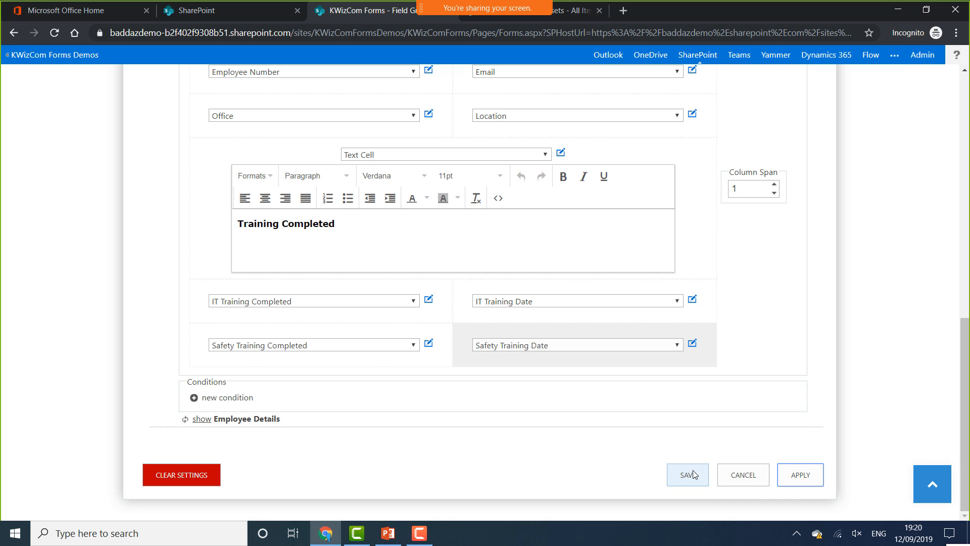
Save the layout, return to the Employees list, and start a new Employees item
left_click(692, 474)
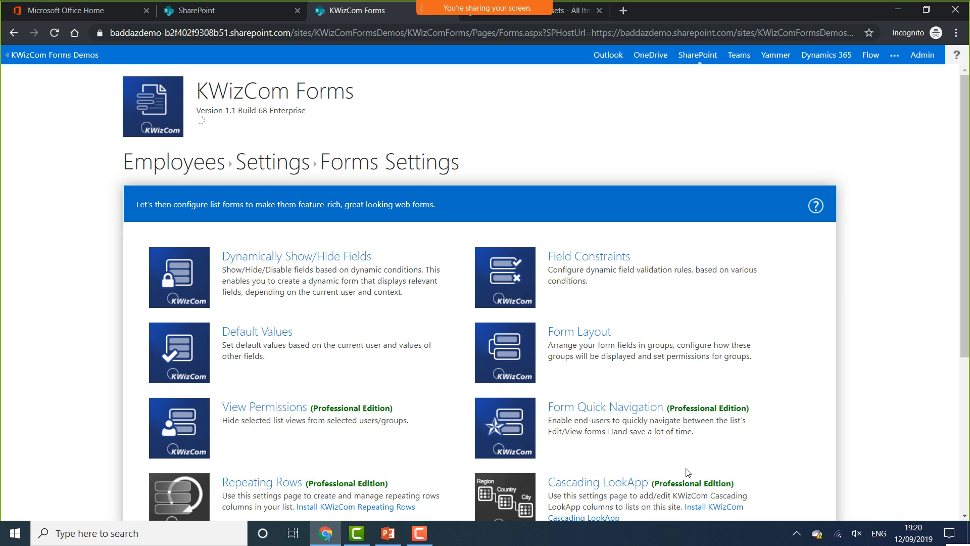
left_click(182, 173)
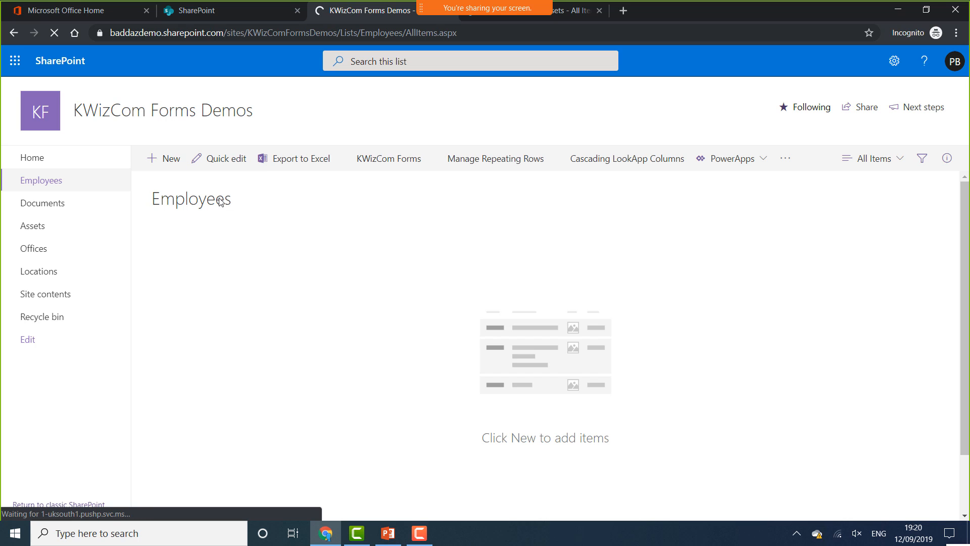
left_click(171, 167)
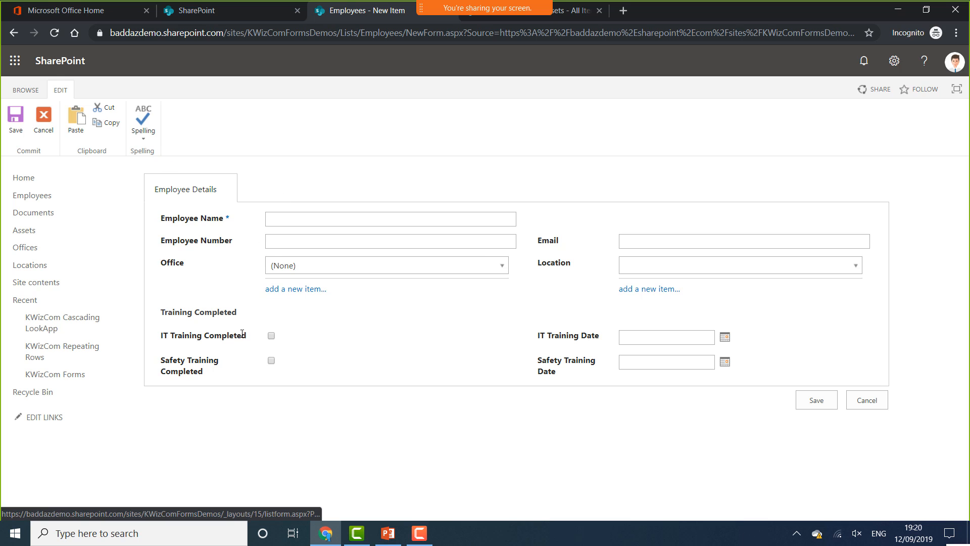
Pick London as the Office and check which Locations it offers
left_click_drag(162, 311, 247, 320)
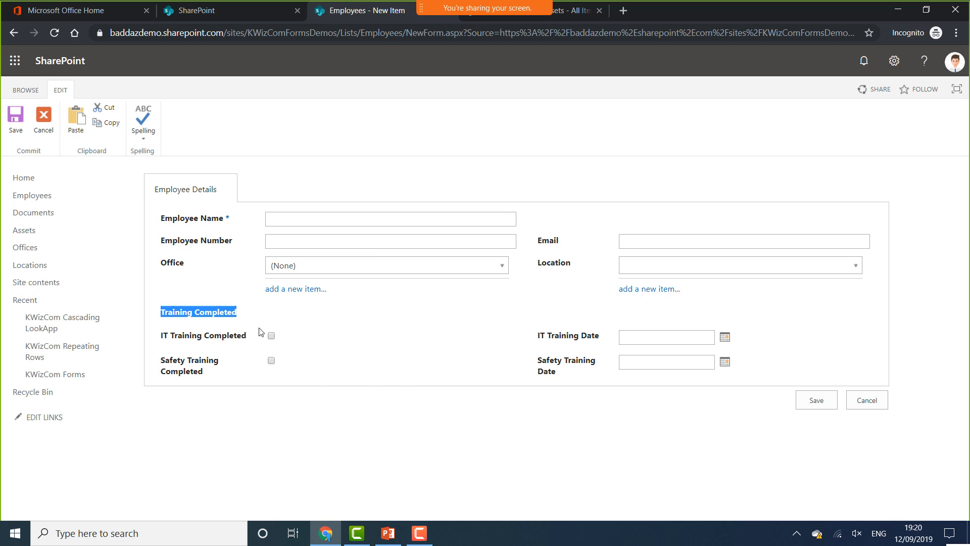
left_click(237, 313)
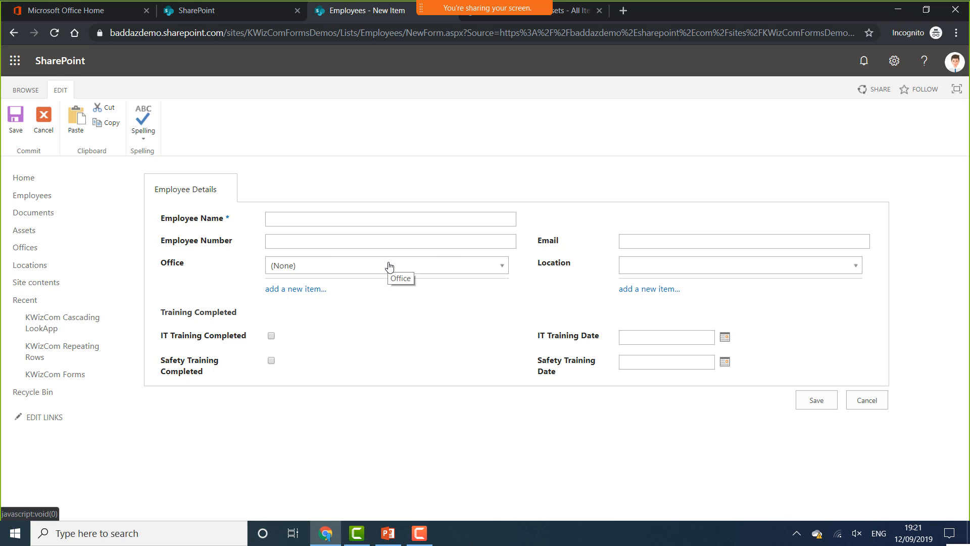
left_click(498, 271)
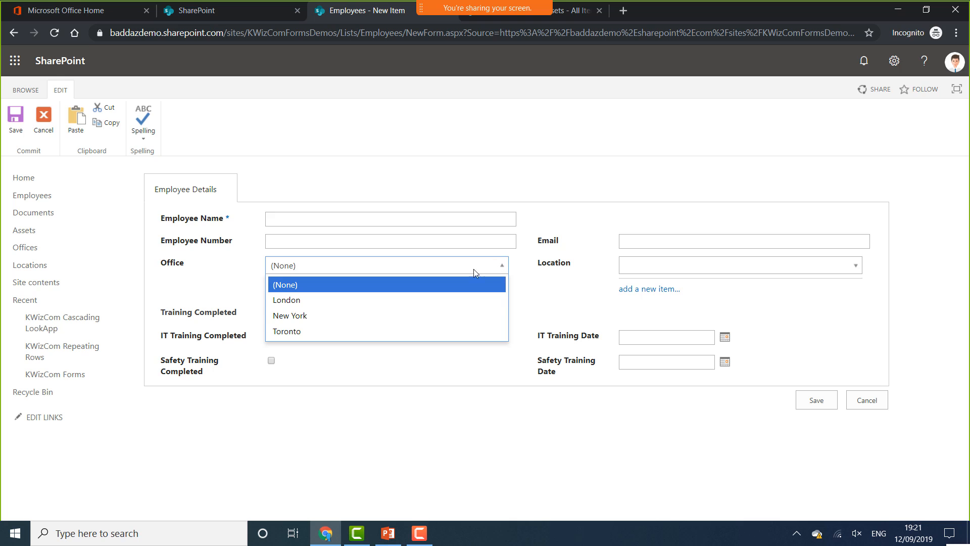
left_click(334, 302)
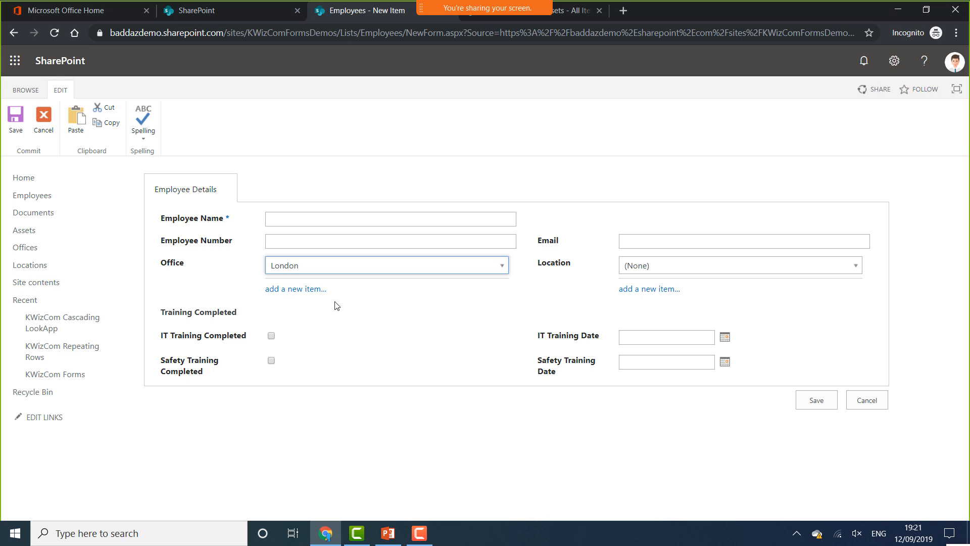
left_click(739, 267)
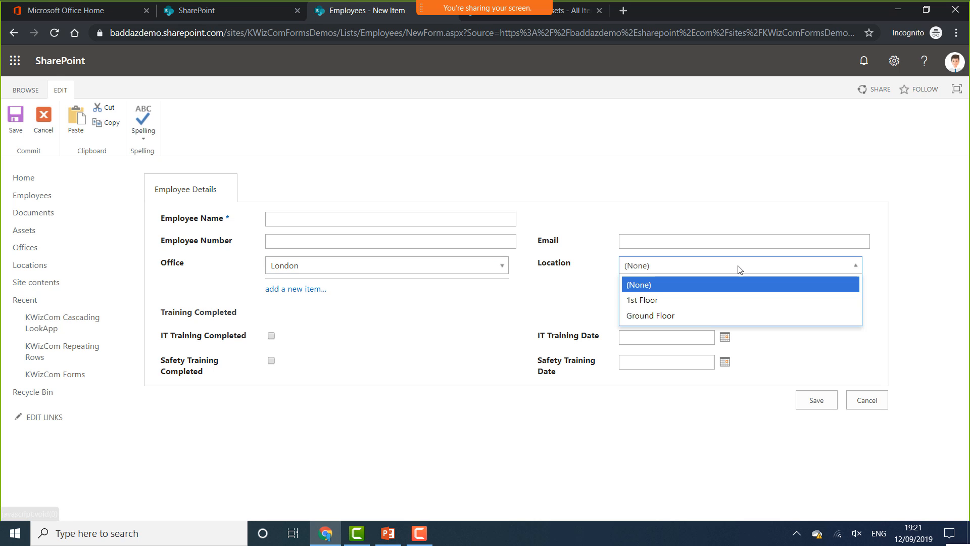
left_click(461, 272)
Switch Office to New York, check its Locations, then cancel the form unsaved
left_click(432, 267)
left_click(298, 317)
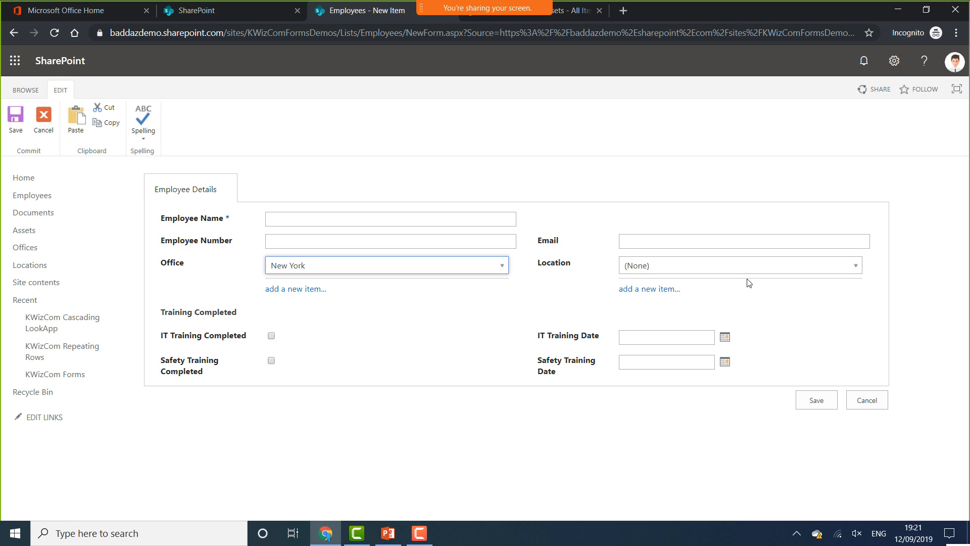
left_click(743, 270)
left_click(742, 272)
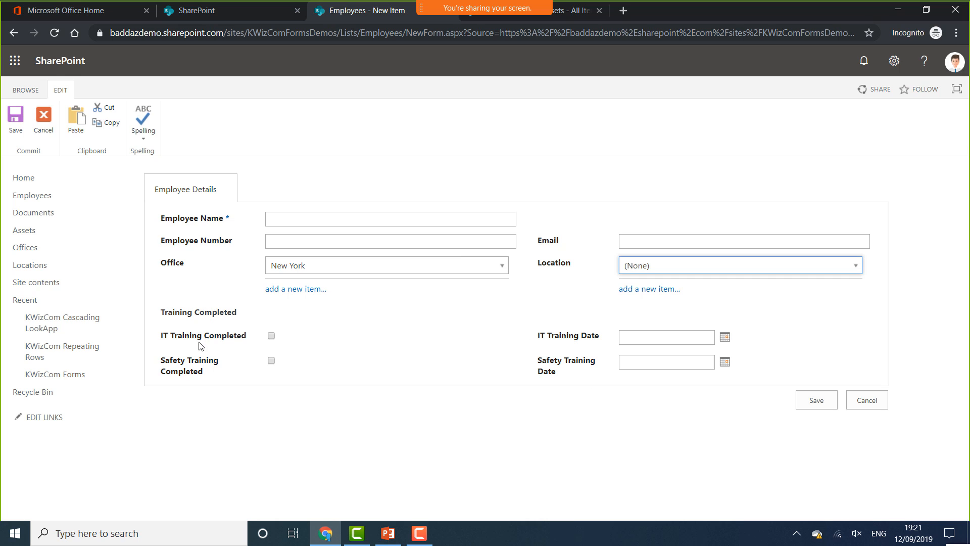
left_click(880, 407)
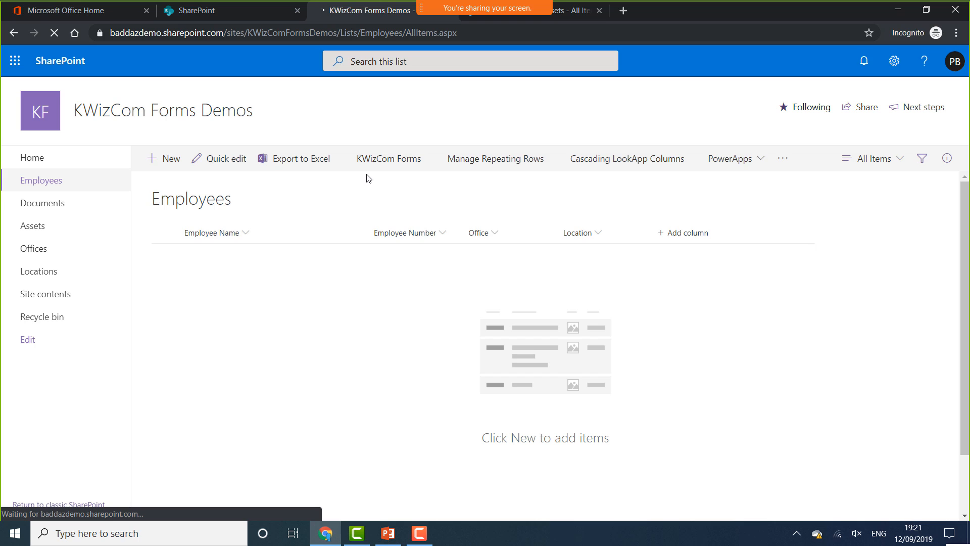
Reopen the KWizCom Forms settings for Employees and go to Form Layout
left_click(394, 167)
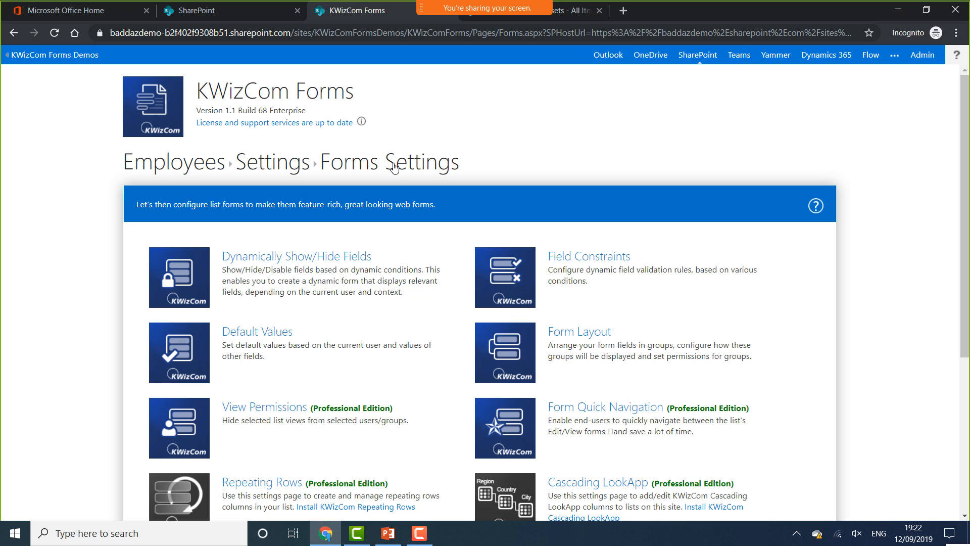
left_click(490, 349)
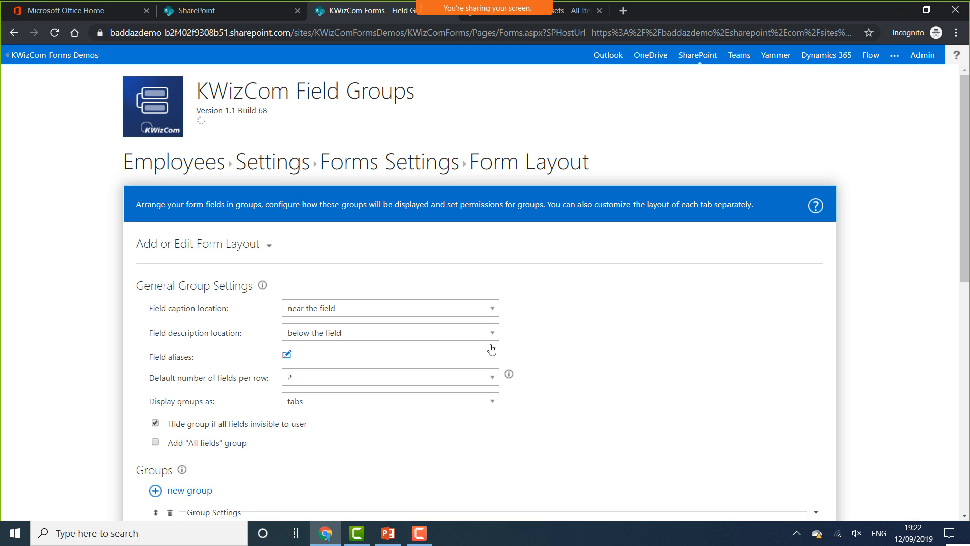
Enlarge the bold 'Training Completed' heading text in the Employee Details layout to 18pt
scroll(302, 359, "down", 1)
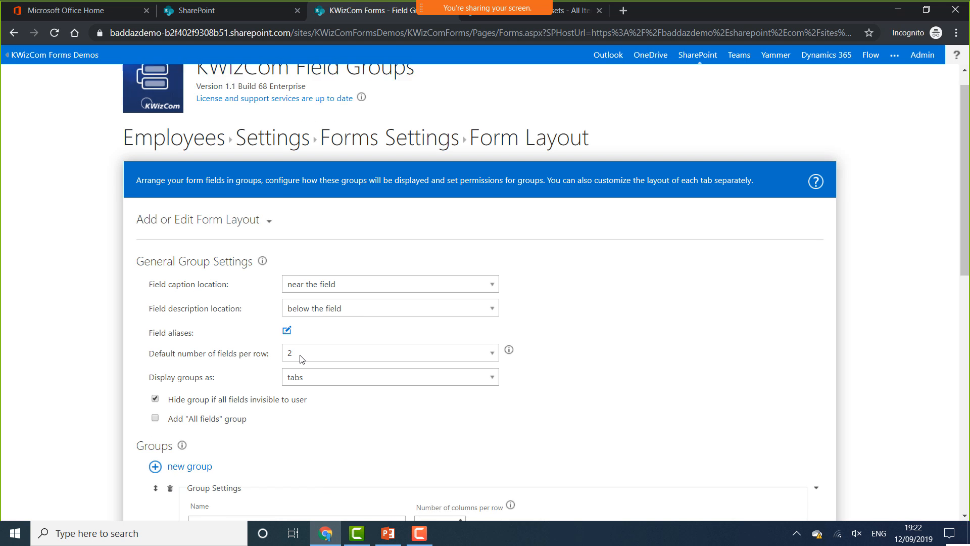
scroll(302, 358, "down", 10)
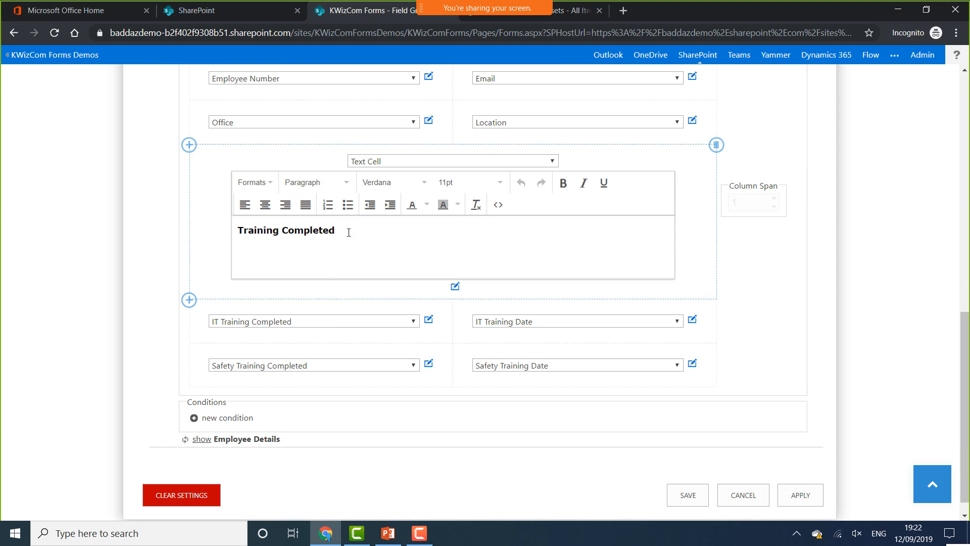
left_click_drag(348, 232, 227, 232)
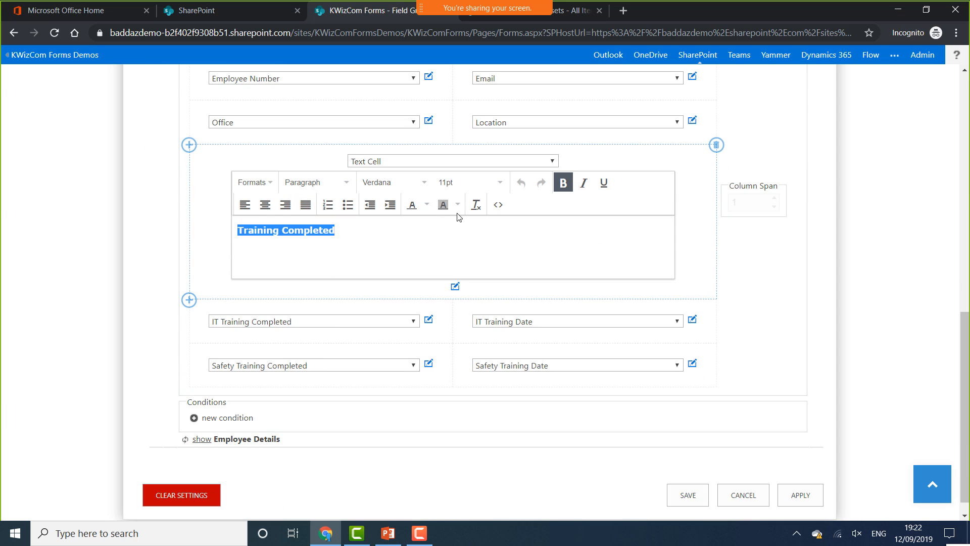
left_click(499, 183)
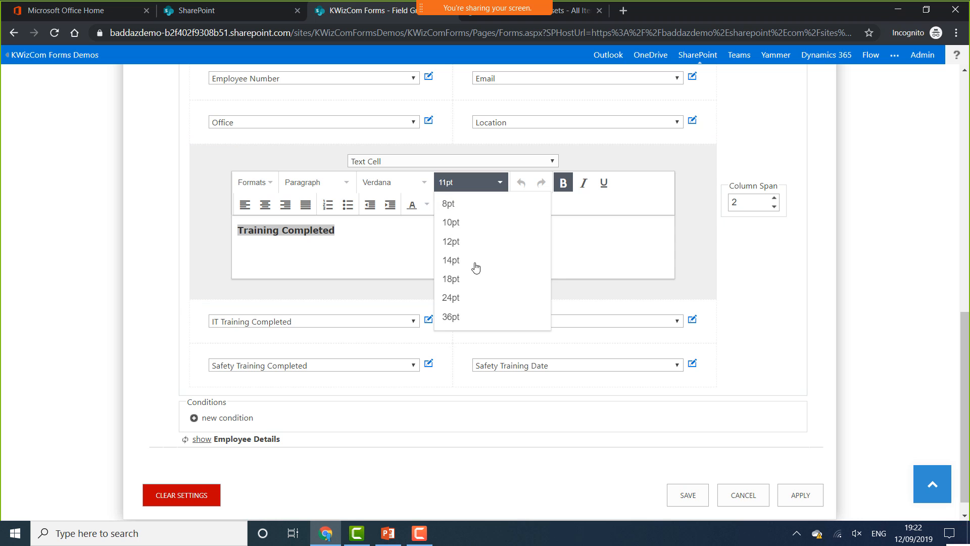
left_click(450, 279)
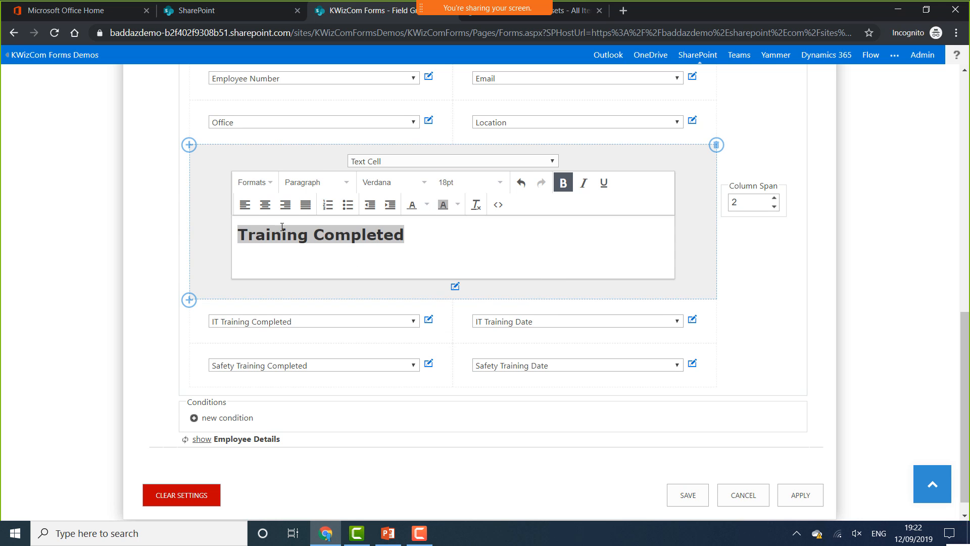
scroll(285, 224, "up", 12)
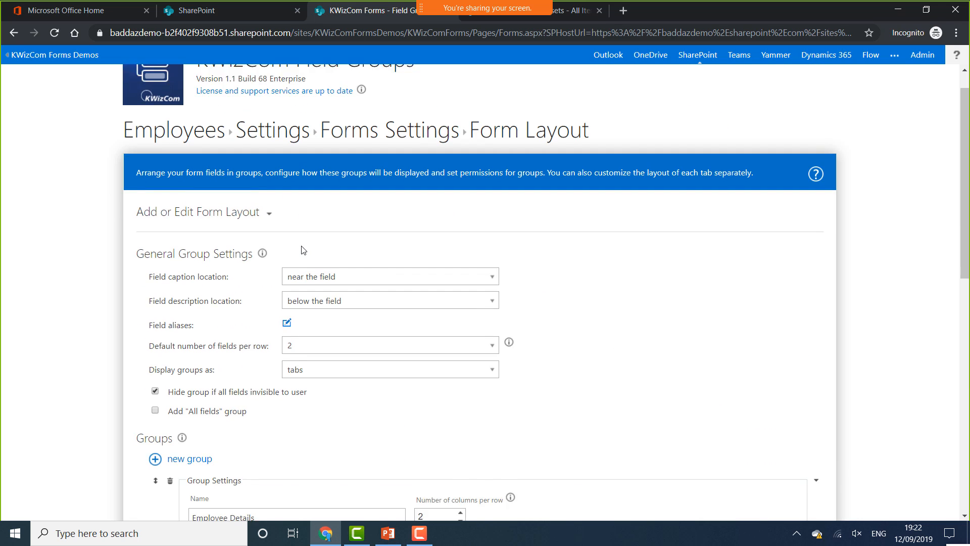
scroll(301, 252, "down", 2)
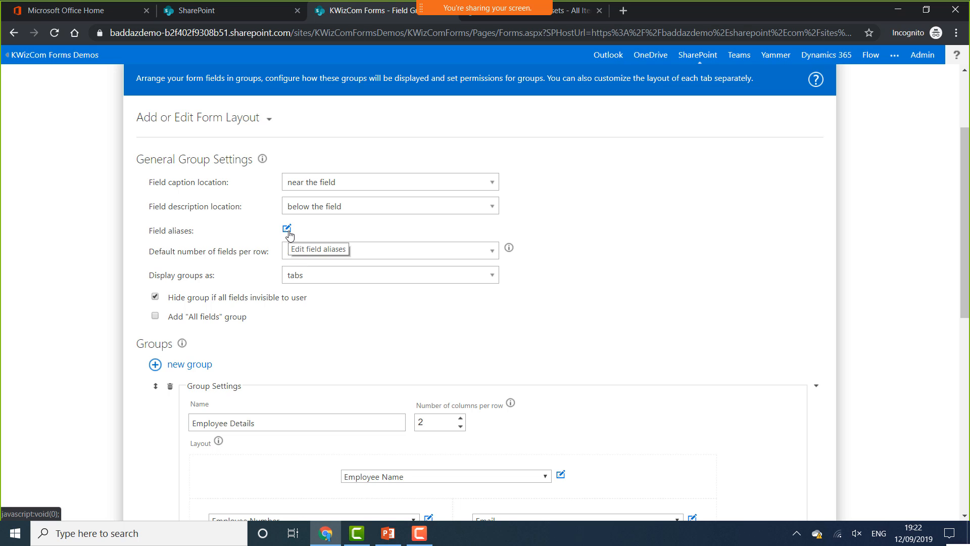
Alias IT Training Completed as 'IT' and IT Training Date as 'Completed Date'
left_click(287, 229)
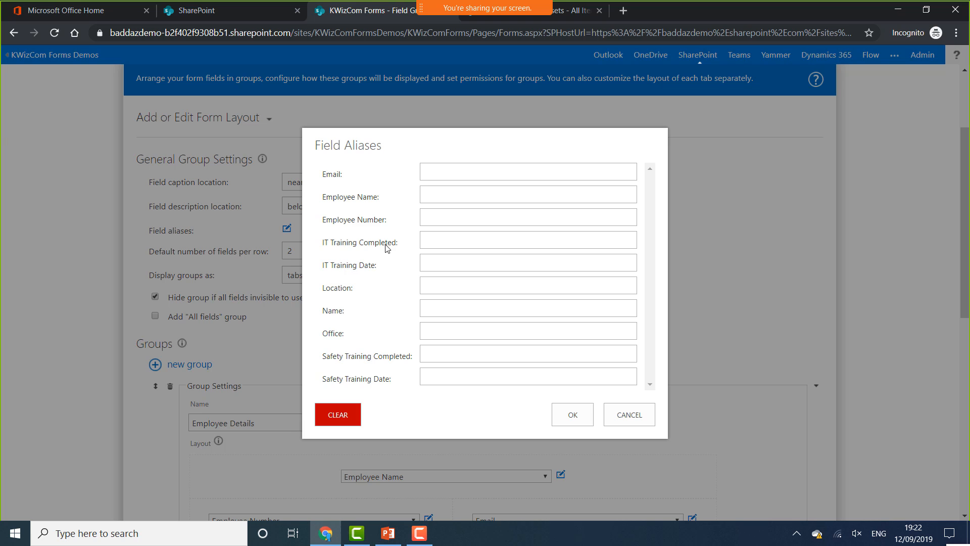
left_click(447, 243)
type("IT")
left_click(448, 258)
type("Completed Date")
Alias Safety Training Completed as 'Safety' and Safety Training Date as 'Completed Date', then save the layout
left_click(457, 356)
type("Safety")
left_click(432, 375)
type("Completed D")
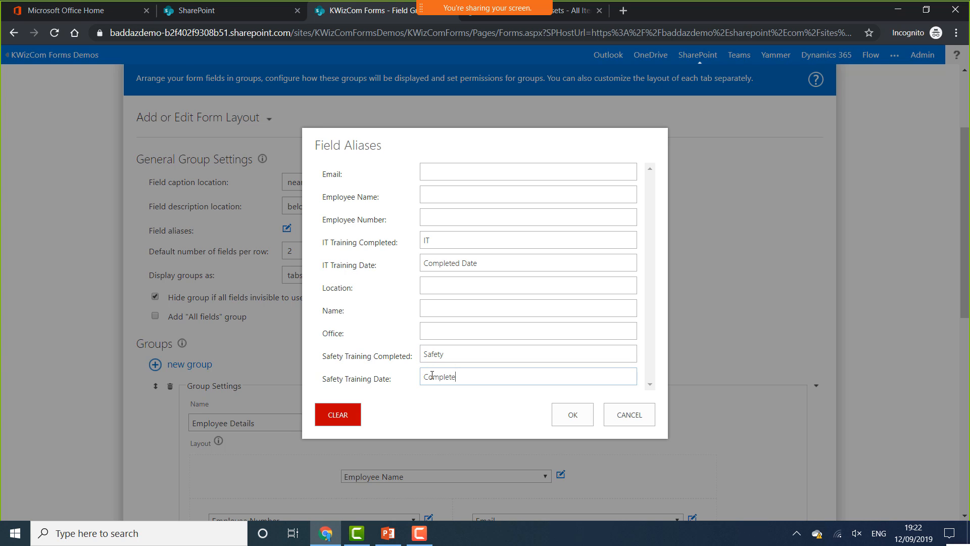
type("ate")
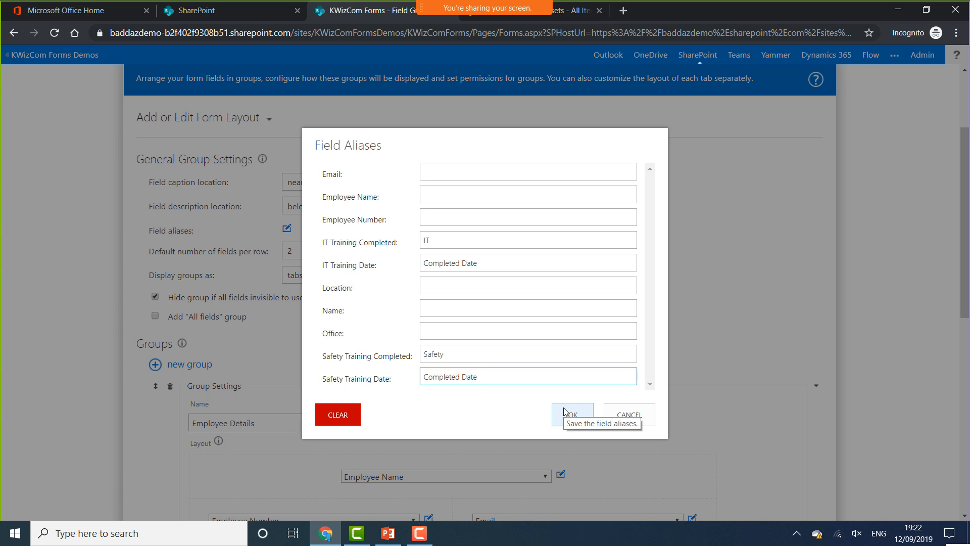
left_click(565, 412)
scroll(657, 455, "down", 10)
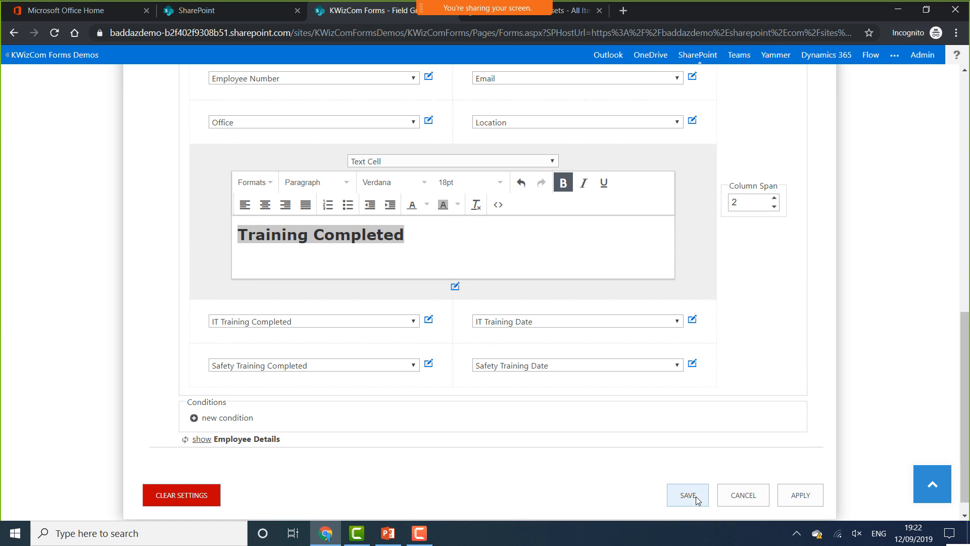
left_click(688, 497)
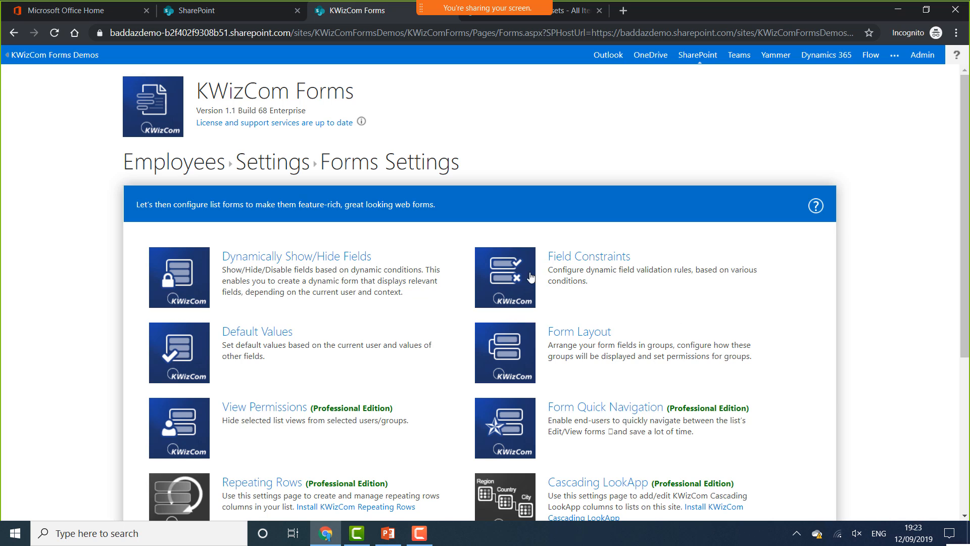
Open Field Constraints for Employees and select the Email column
left_click(502, 299)
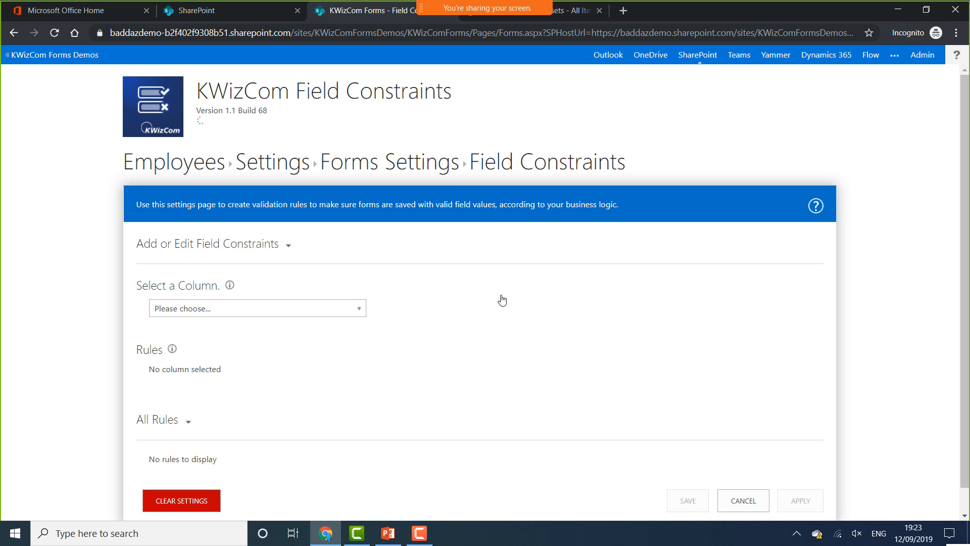
left_click(335, 309)
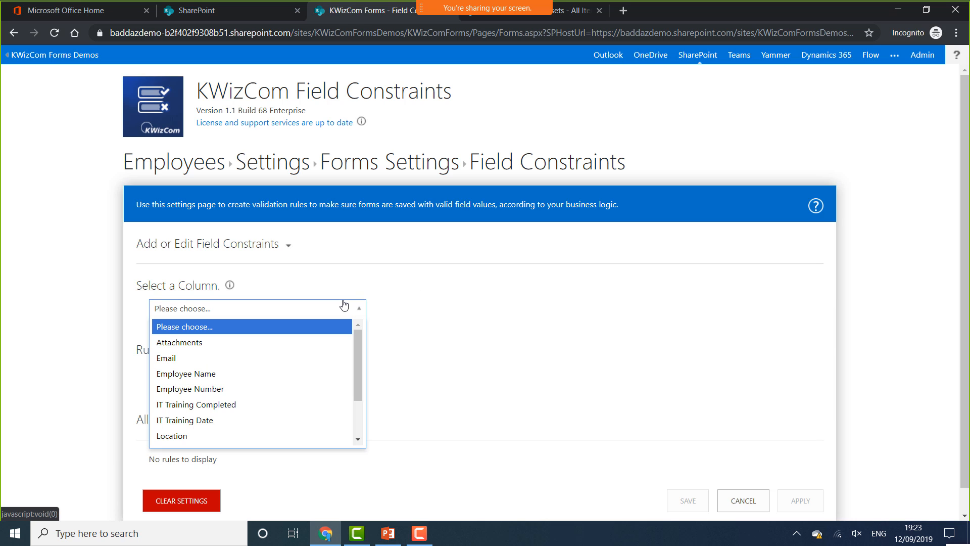
left_click(202, 358)
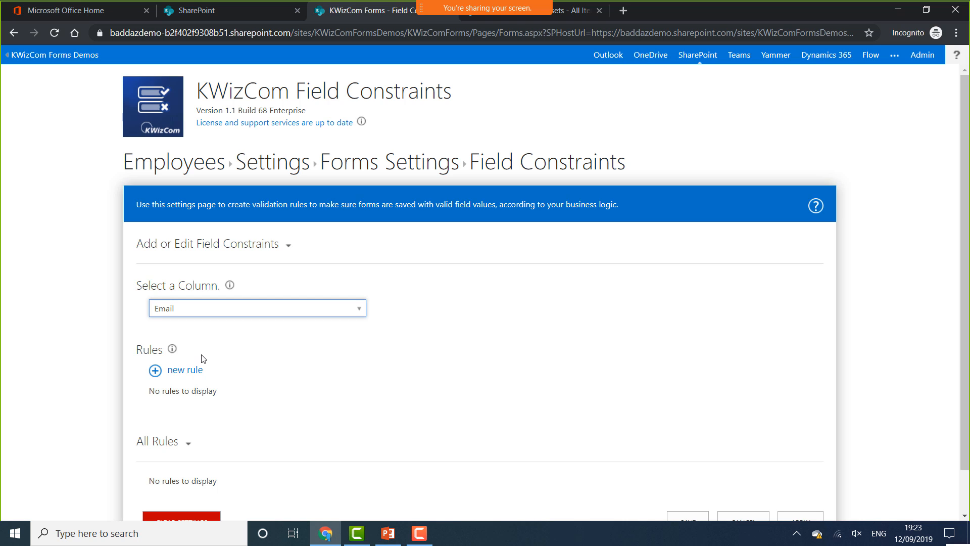
Add an Email rule with operator 'matches pattern' and value 'E-mail Address'
left_click(182, 374)
scroll(183, 375, "down", 5)
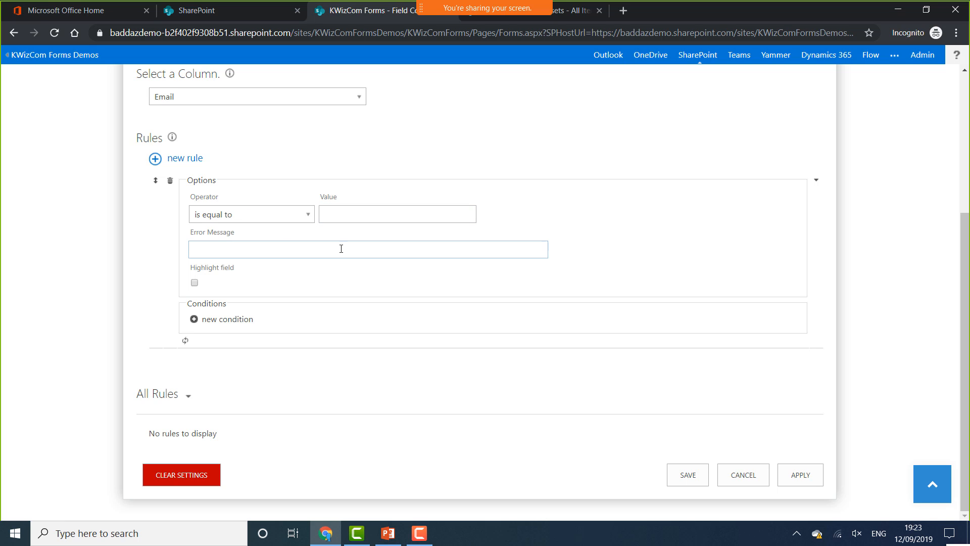
left_click(240, 222)
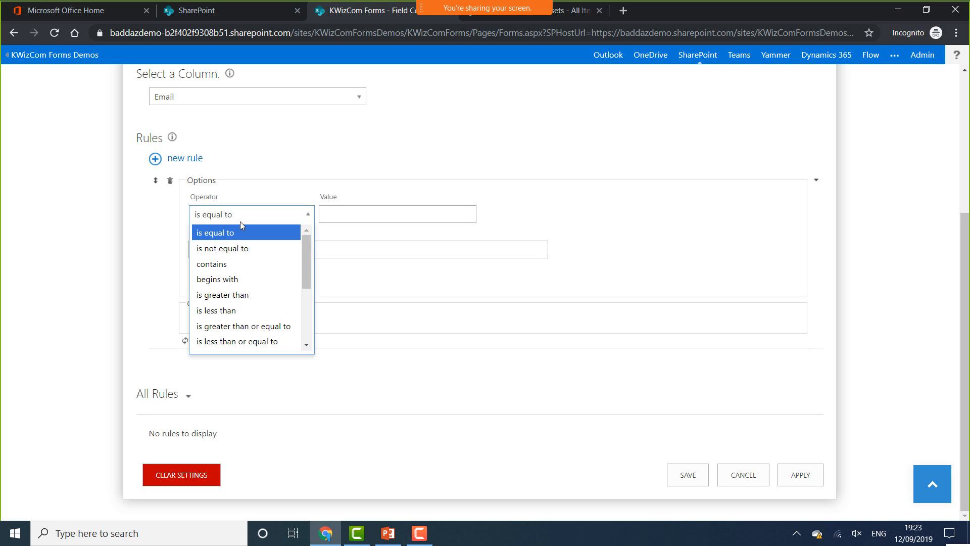
scroll(311, 249, "down", 1)
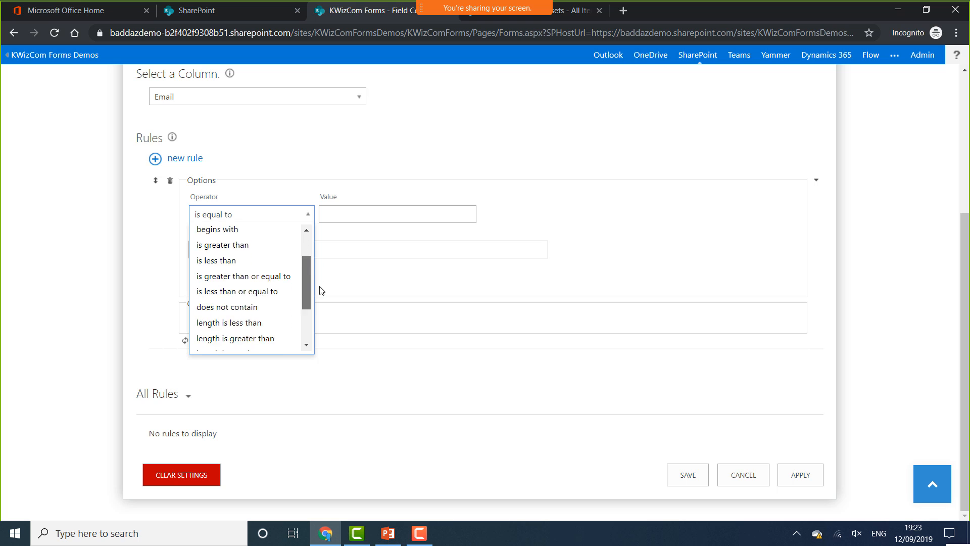
scroll(320, 290, "down", 2)
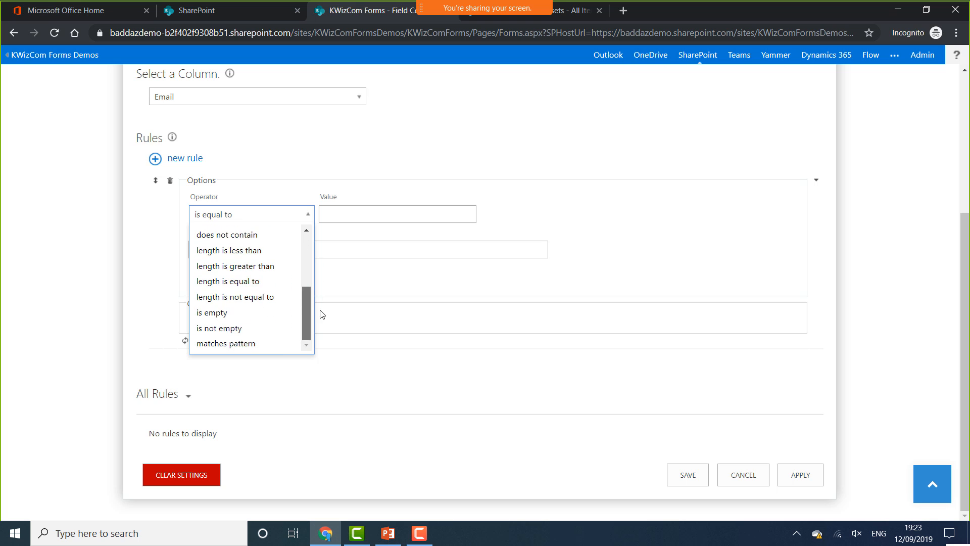
left_click(269, 343)
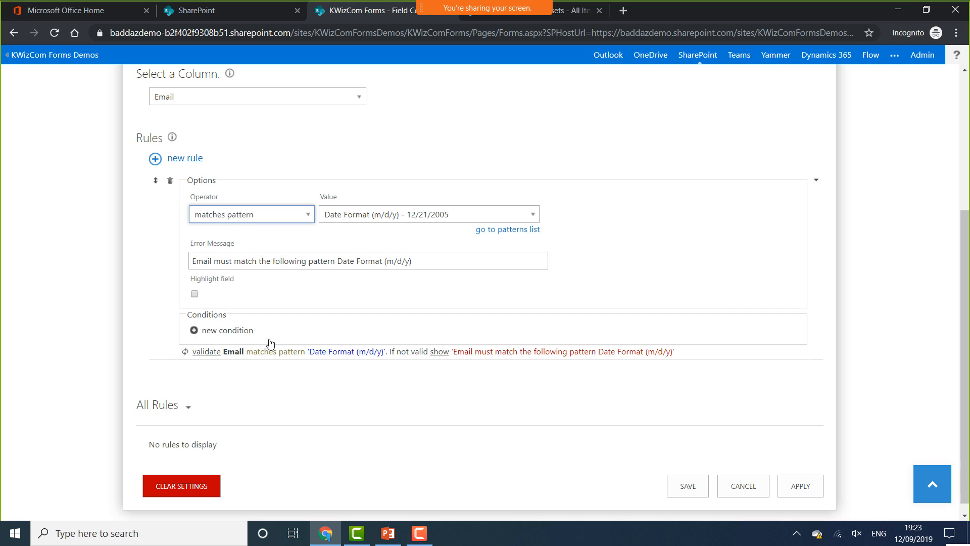
left_click(443, 215)
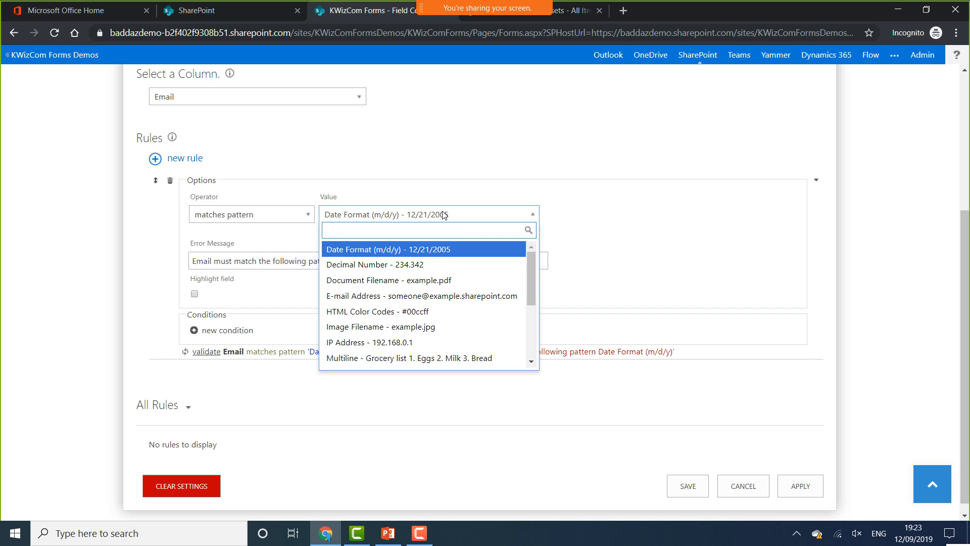
mouse_move(534, 268)
left_mouse_down()
mouse_move(524, 340)
mouse_move(530, 262)
left_mouse_up()
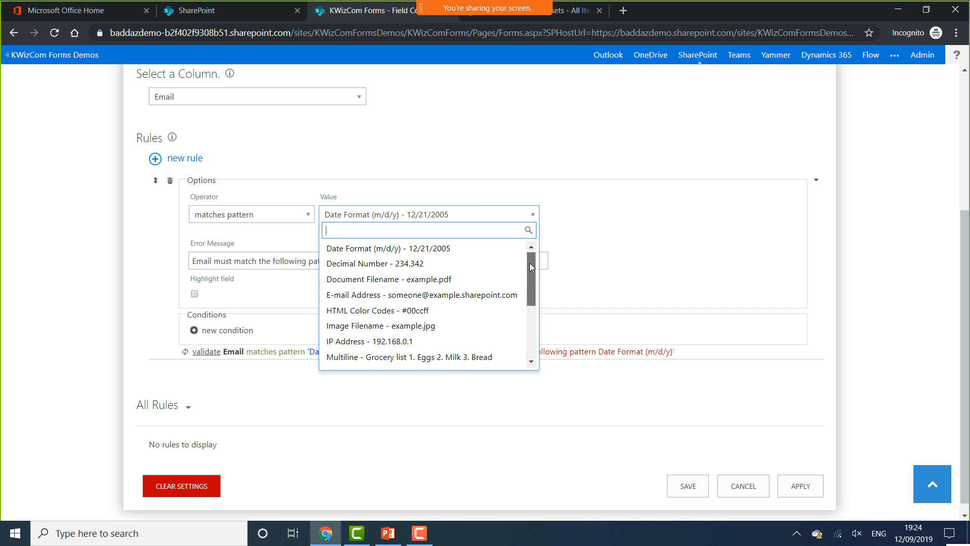
left_click(423, 296)
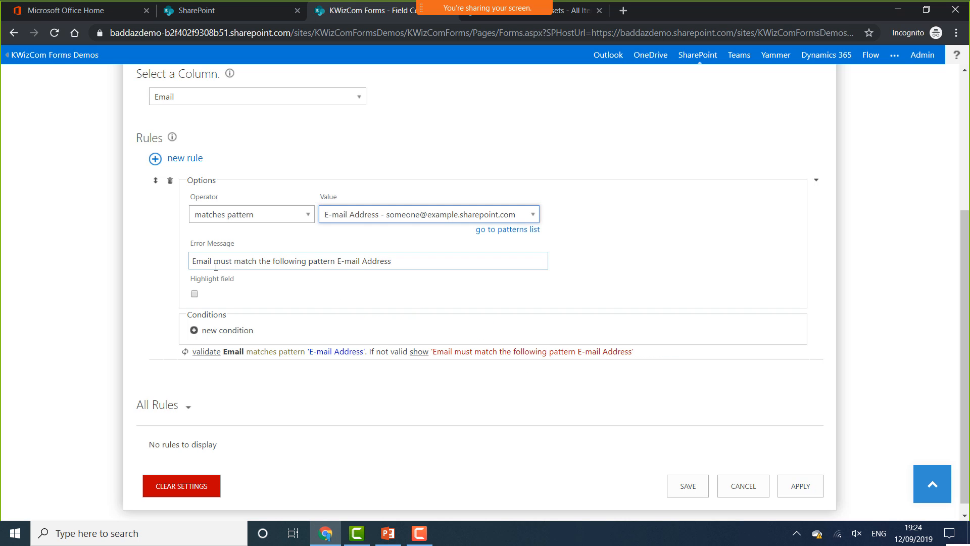
Set the error message to 'Please enter a valide email' and tick Highlight field
left_click_drag(408, 260, 189, 260)
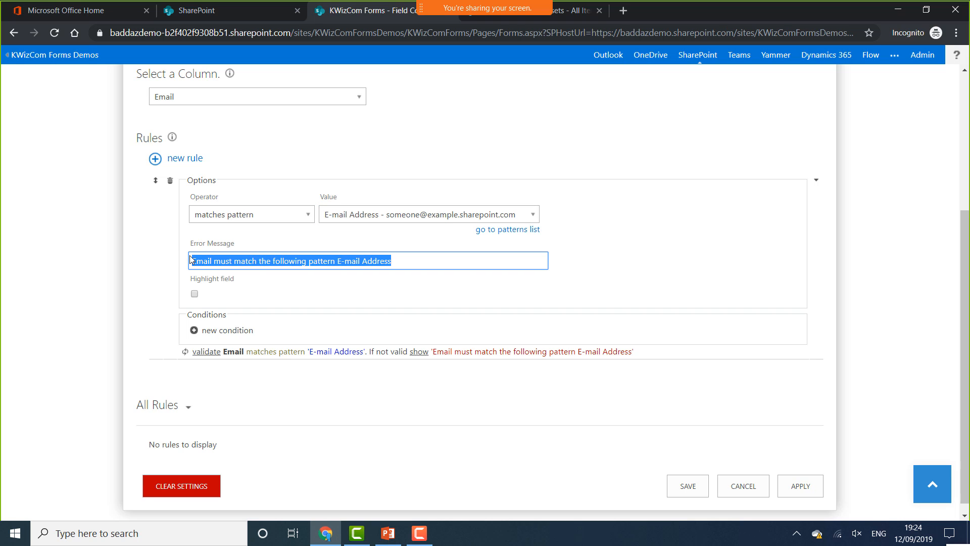
type("Please en")
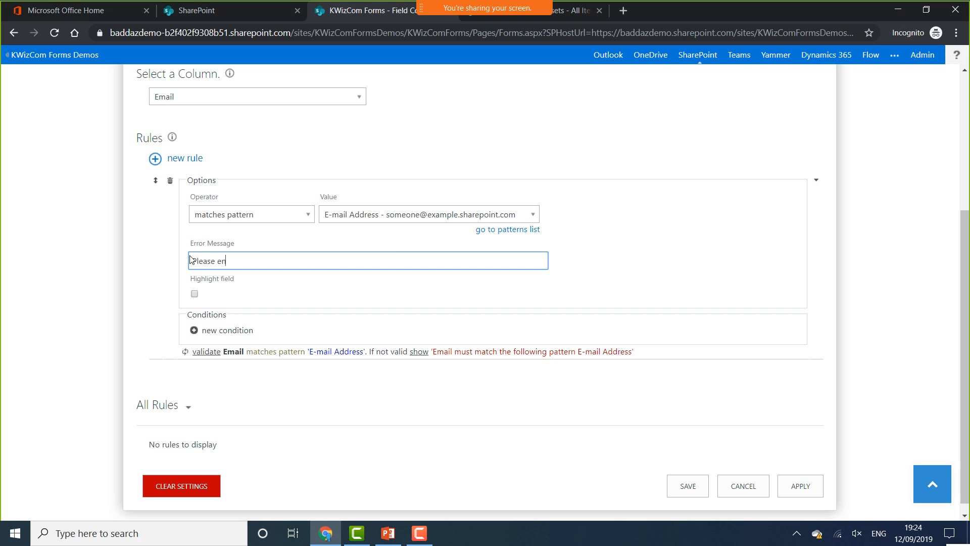
type("ter a valide email")
left_click(195, 295)
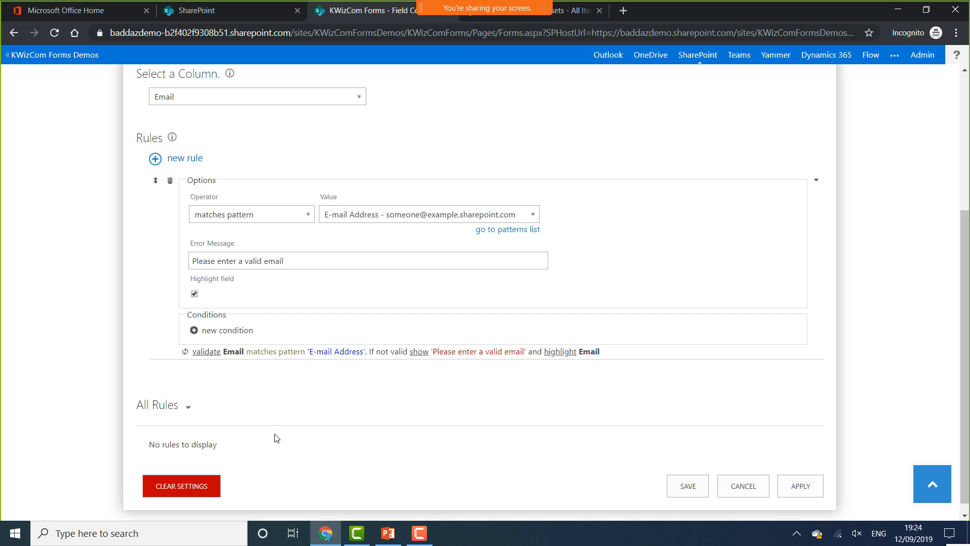
Apply the Email pattern rule and save the field constraints
left_click(800, 484)
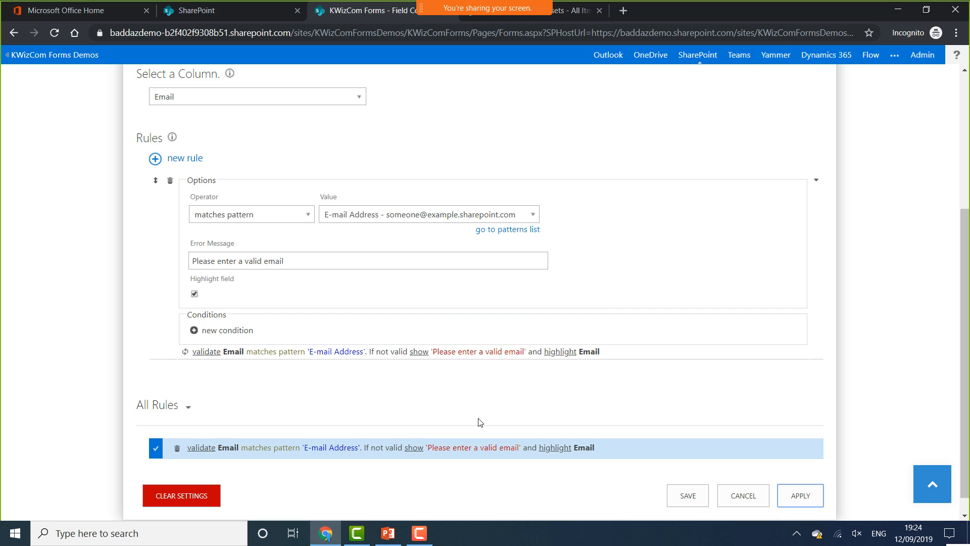
left_click(685, 494)
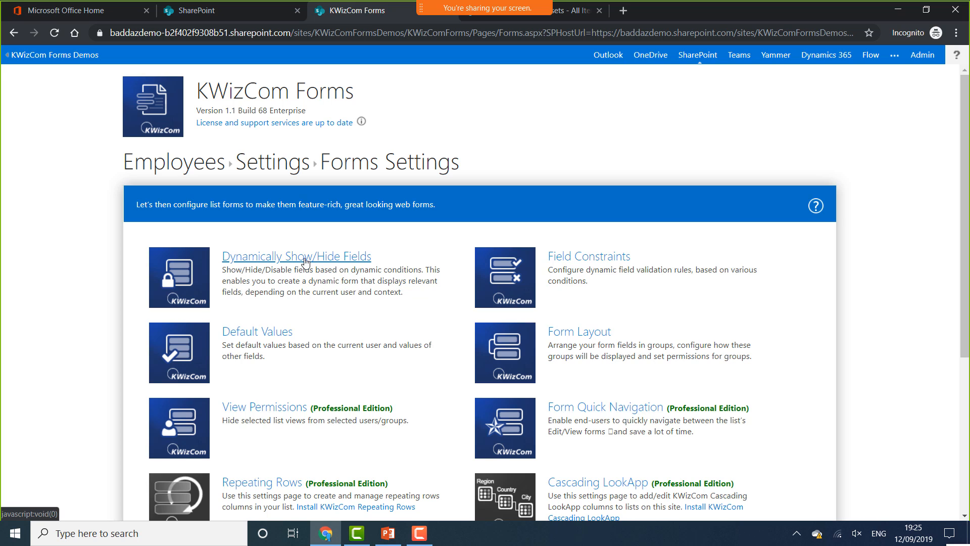
Open Dynamically Show/Hide Fields, select IT Training Completed, and add a new rule
left_click(305, 260)
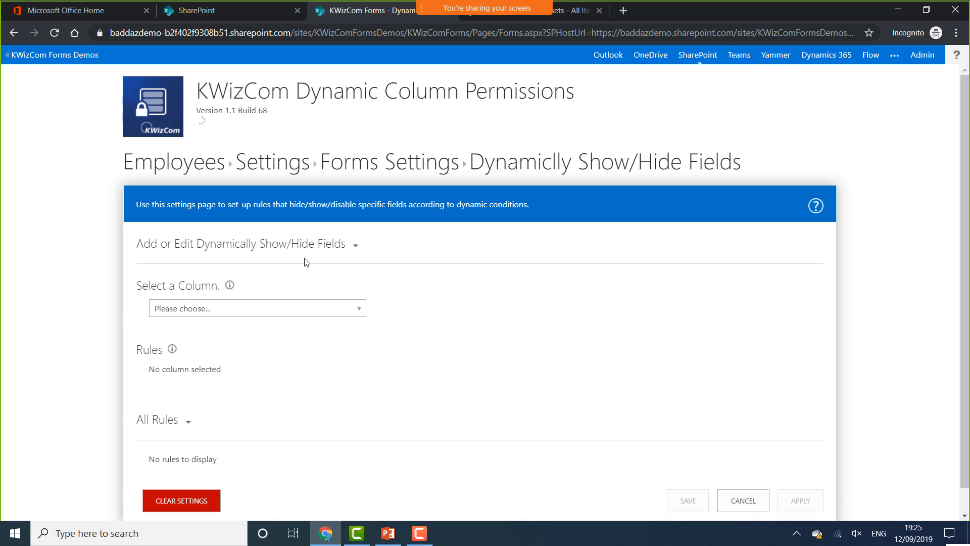
left_click(288, 309)
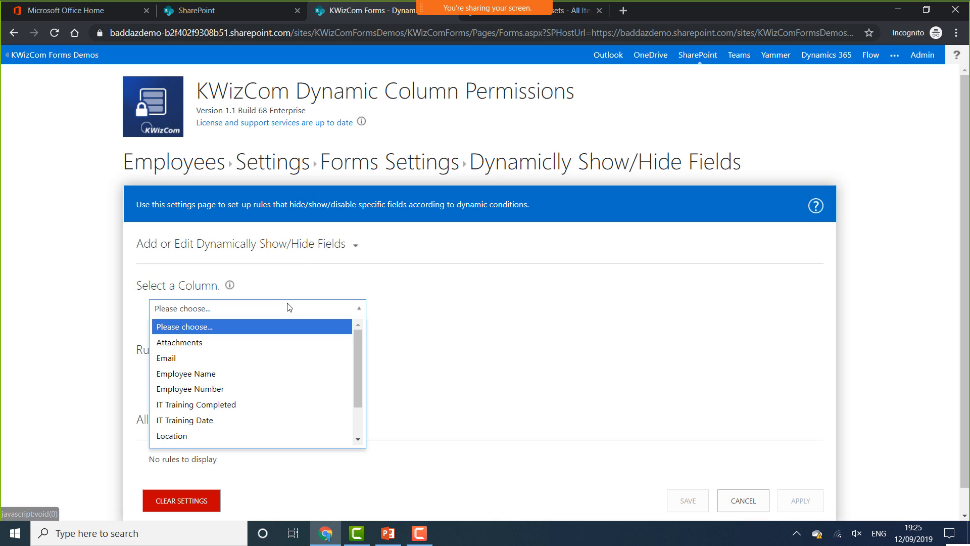
left_click(234, 404)
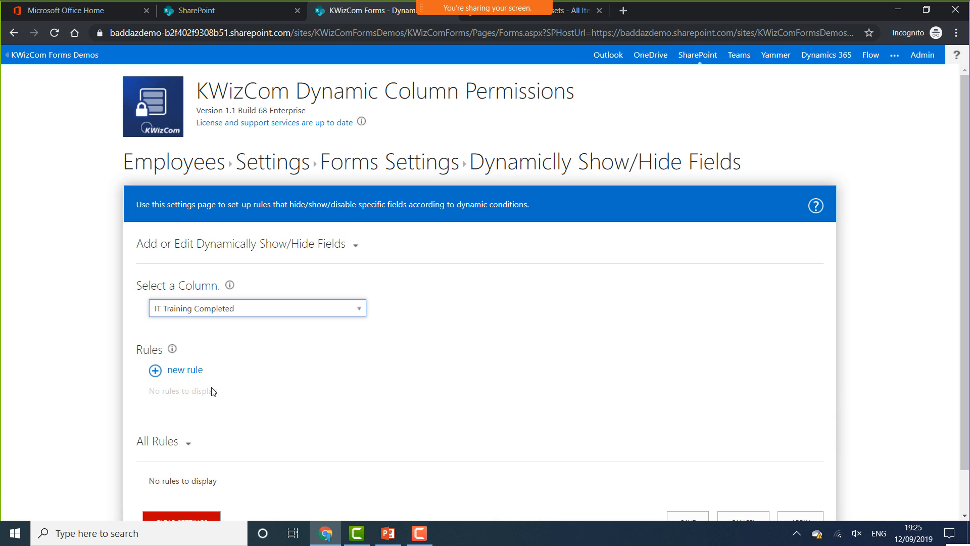
left_click(184, 370)
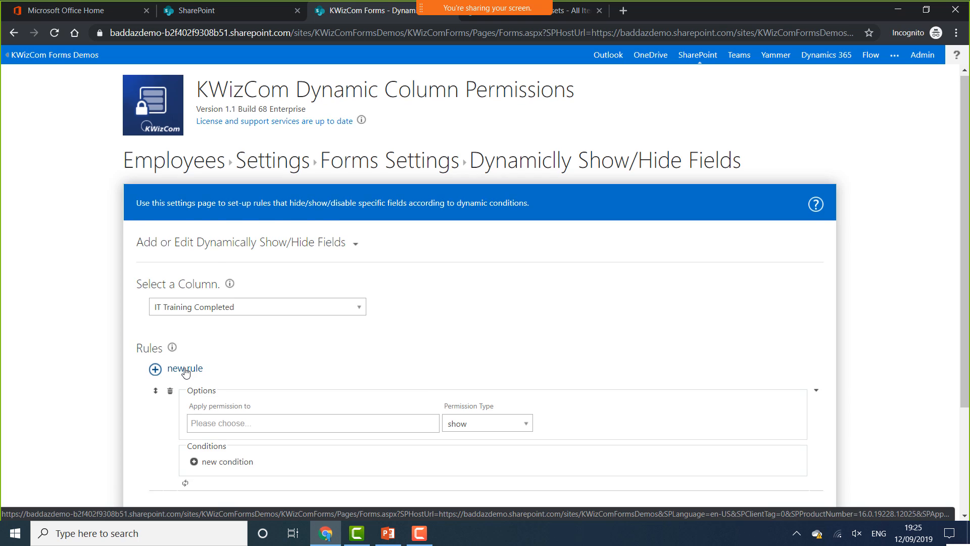
Make the rule hide IT Training Completed on new and edit item forms, with a blank condition
scroll(184, 371, "down", 3)
left_click(233, 281)
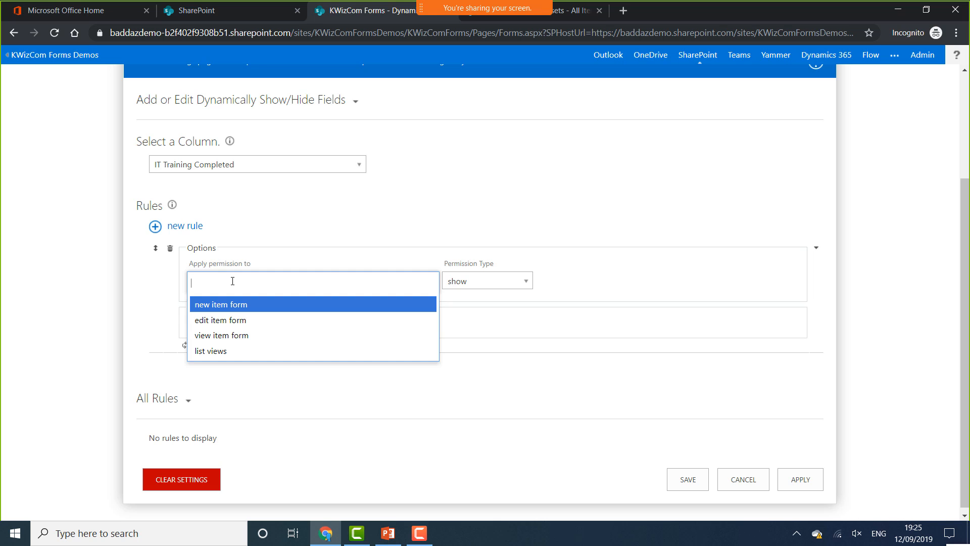
left_click(228, 310)
left_click(282, 282)
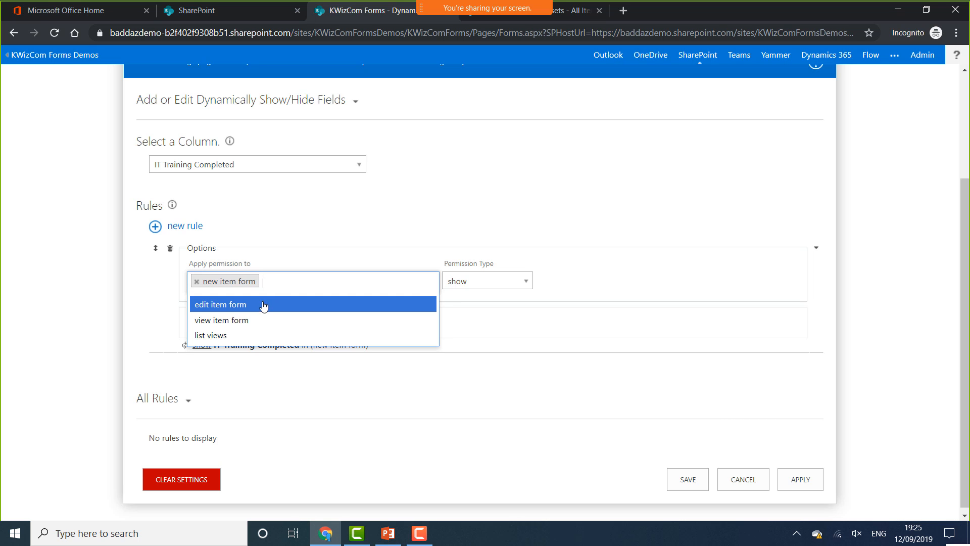
left_click(263, 306)
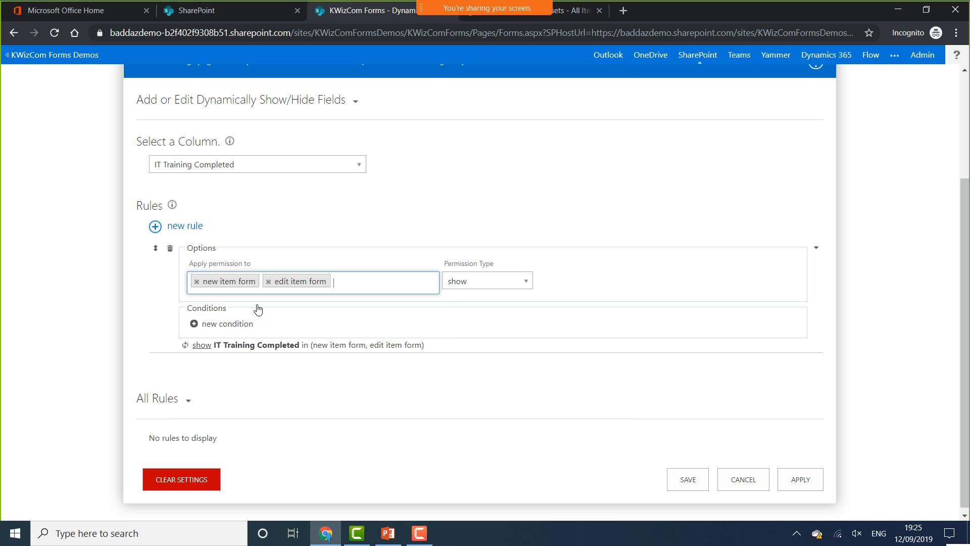
left_click(518, 291)
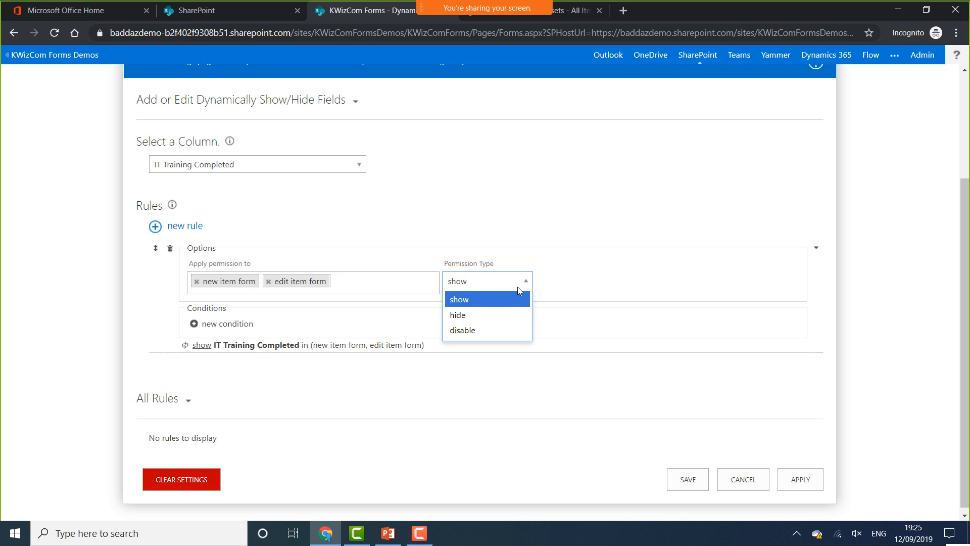
left_click(502, 315)
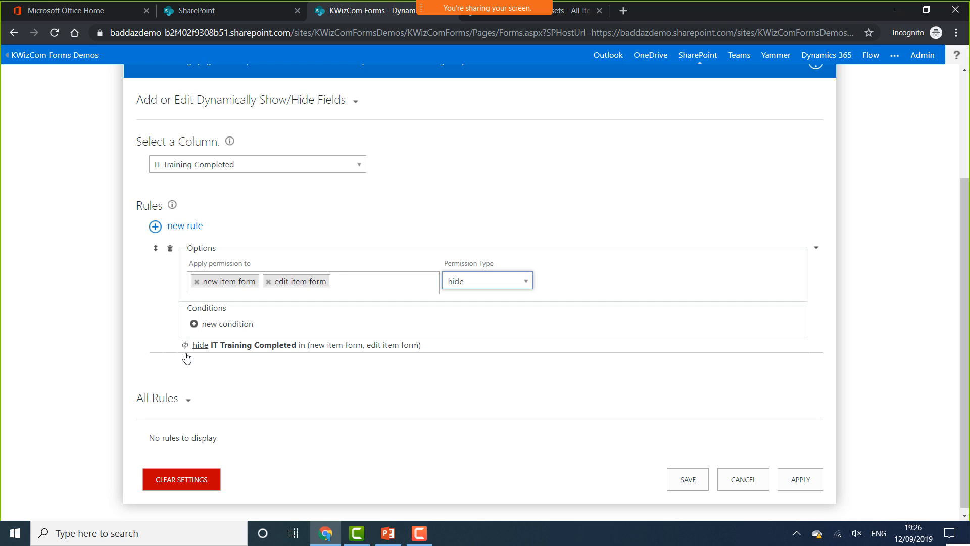
left_click(218, 325)
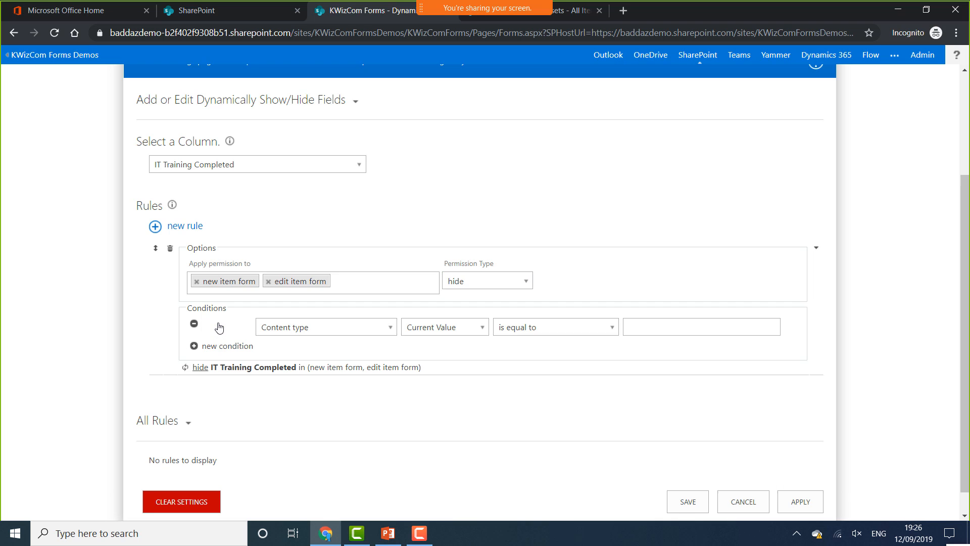
Try switching to IT Training Date and saving; dismiss the resulting invalid-rules error
left_click(330, 335)
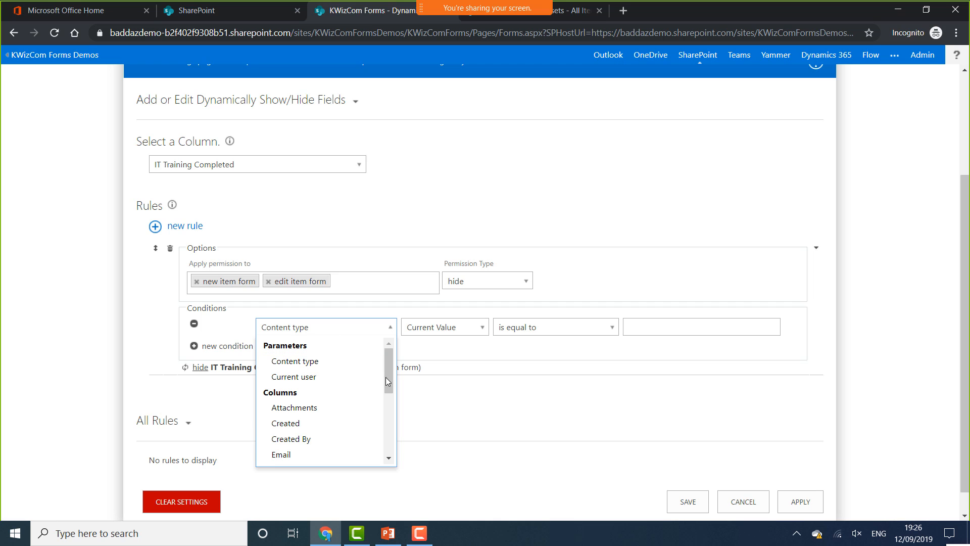
left_click_drag(387, 365, 388, 366)
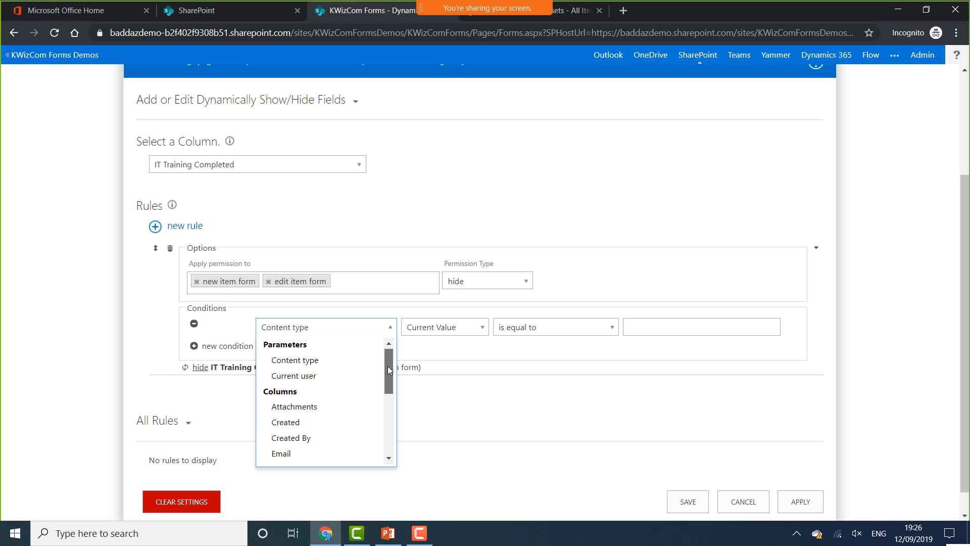
left_click(358, 167)
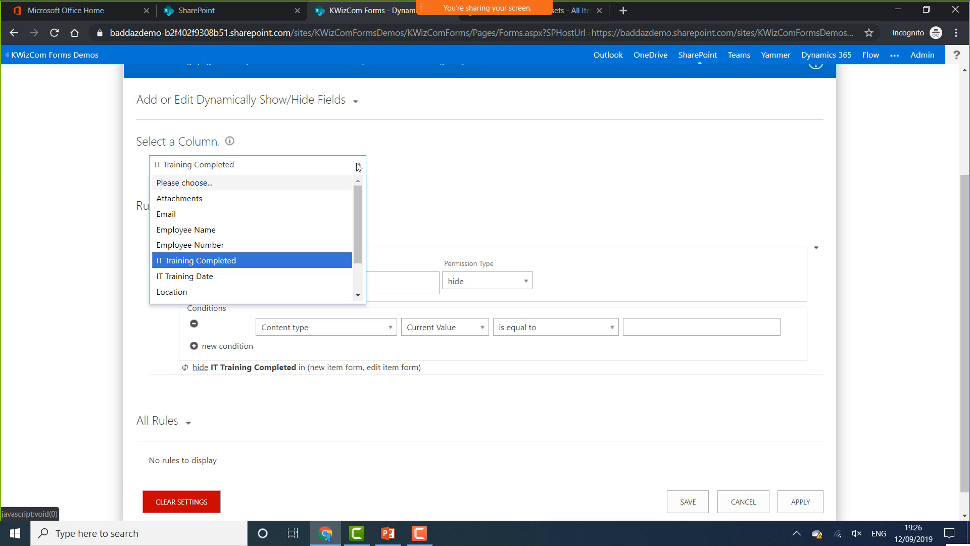
left_click(222, 282)
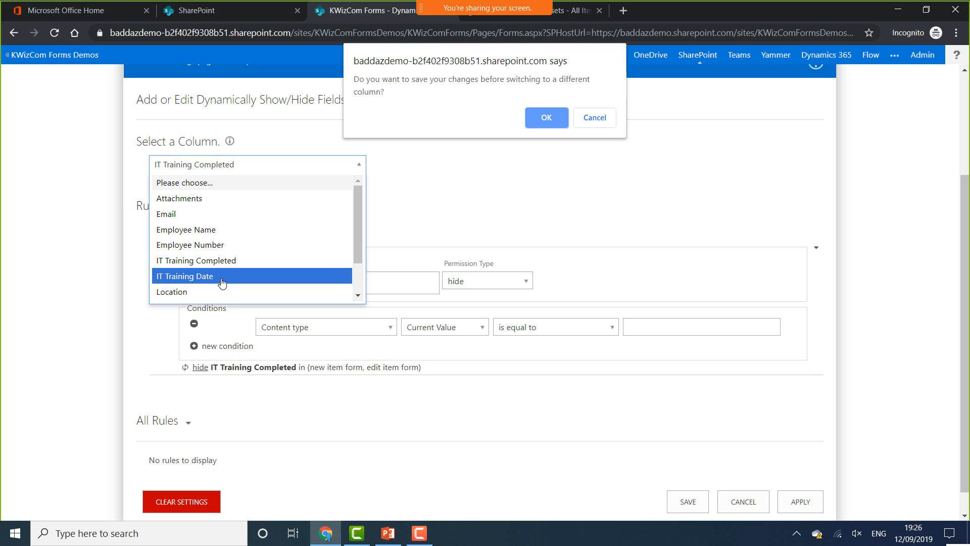
left_click(550, 122)
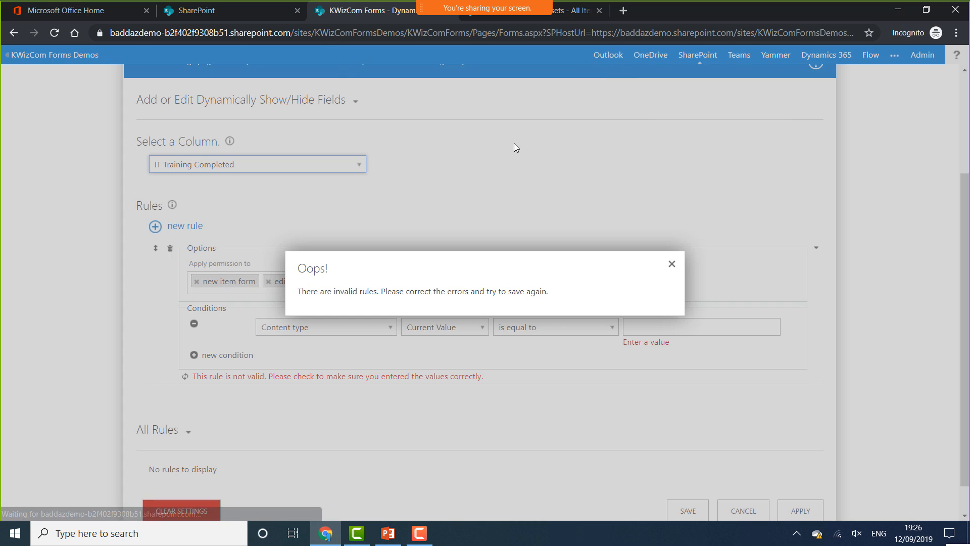
left_click(671, 263)
Delete the old rule and add an IT Training Date rule hiding it on new and edit forms
left_click(170, 248)
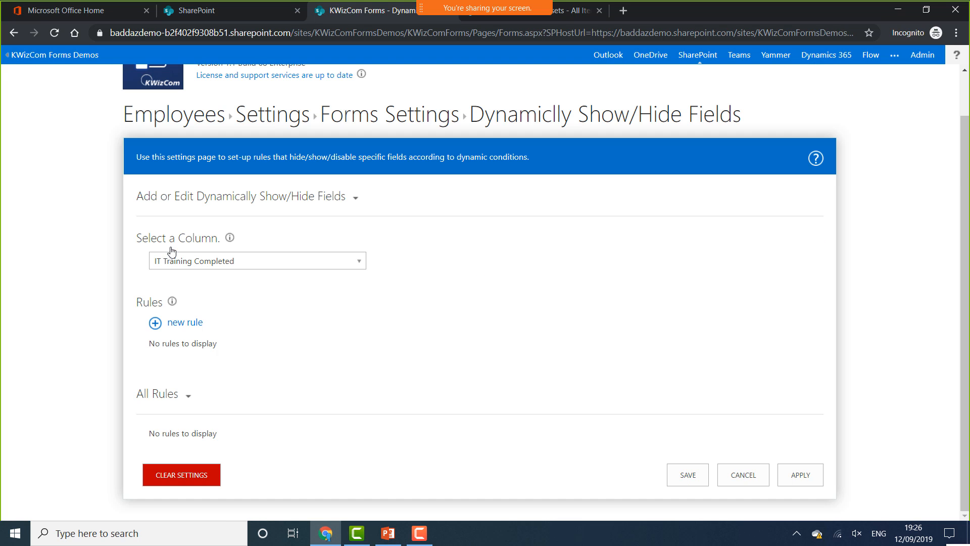
left_click(217, 261)
left_click(205, 372)
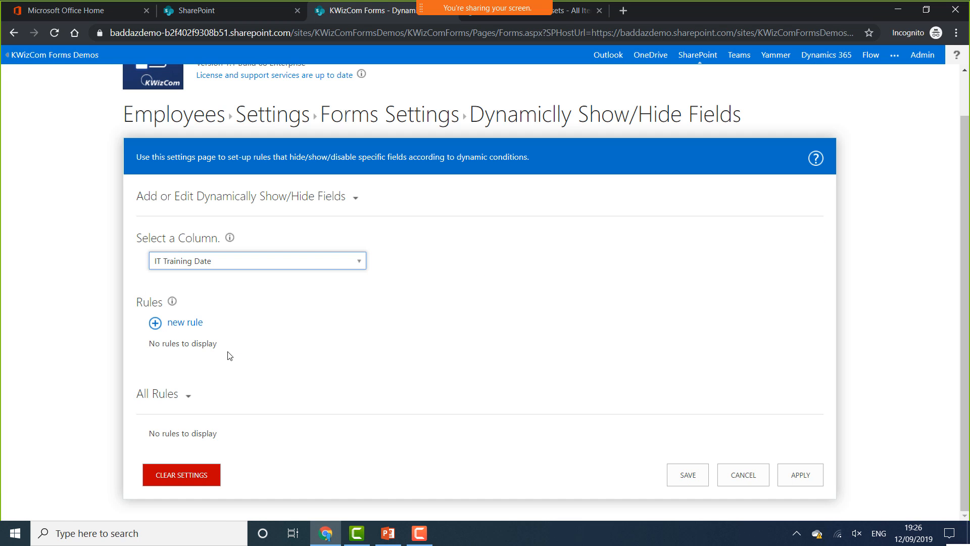
left_click(190, 326)
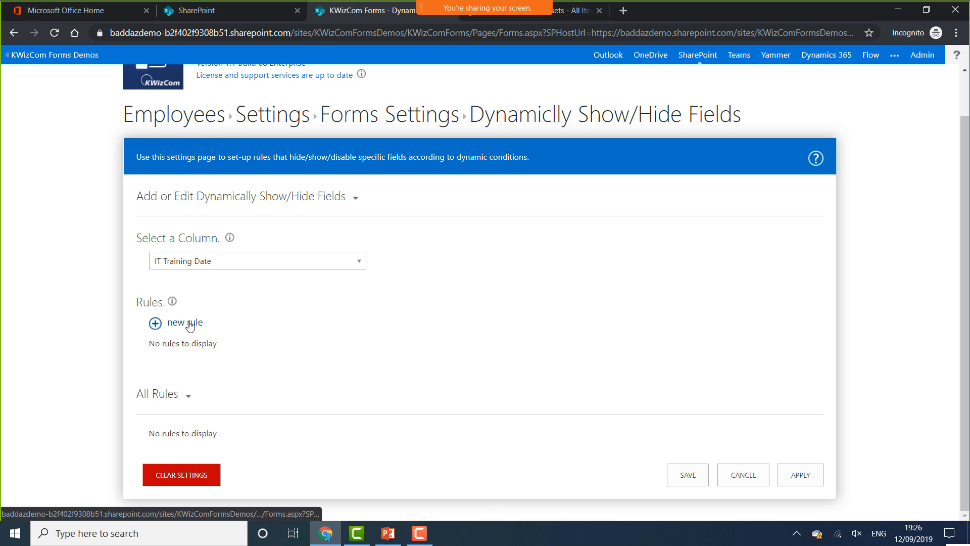
left_click(327, 281)
left_click(245, 302)
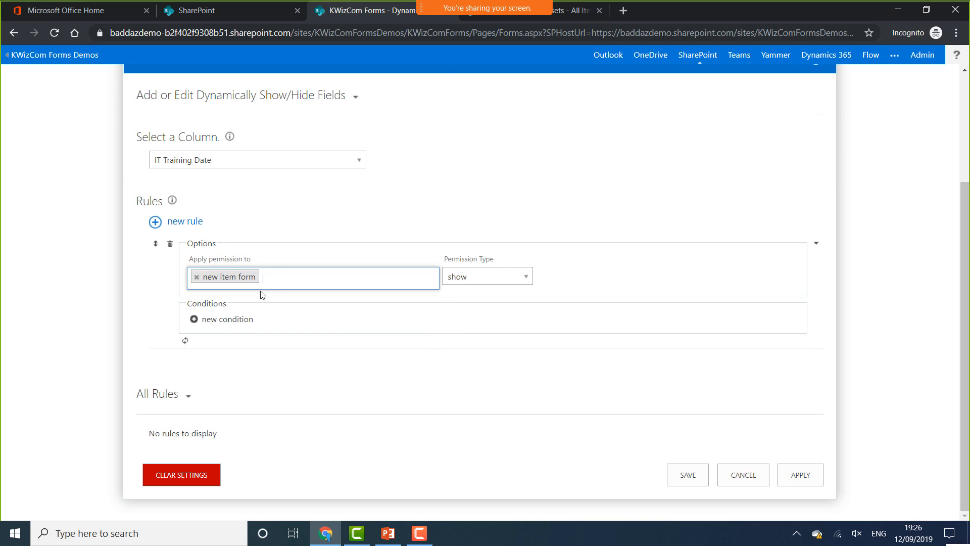
left_click(294, 278)
left_click(275, 298)
left_click(480, 277)
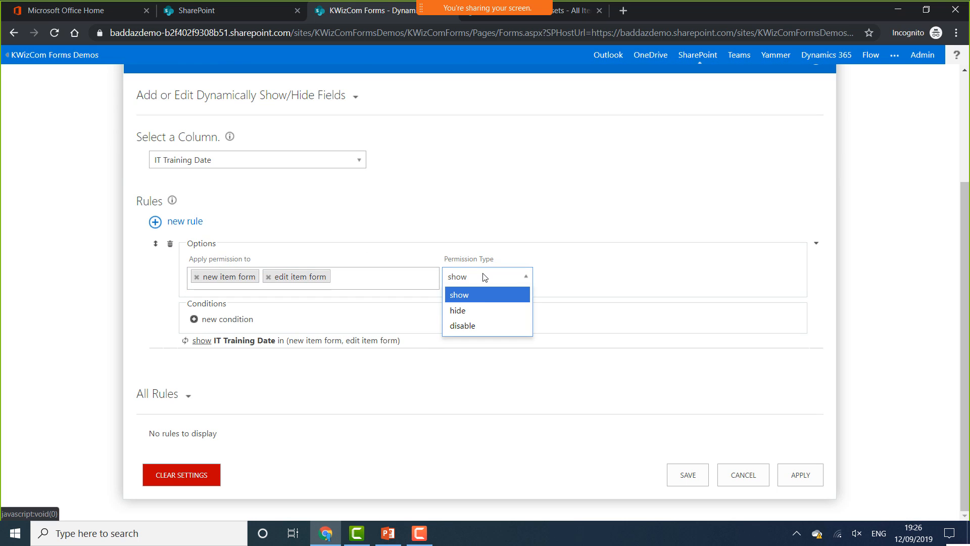
left_click(475, 311)
Add the condition IT Training Completed equals No and apply the rule
left_click(236, 320)
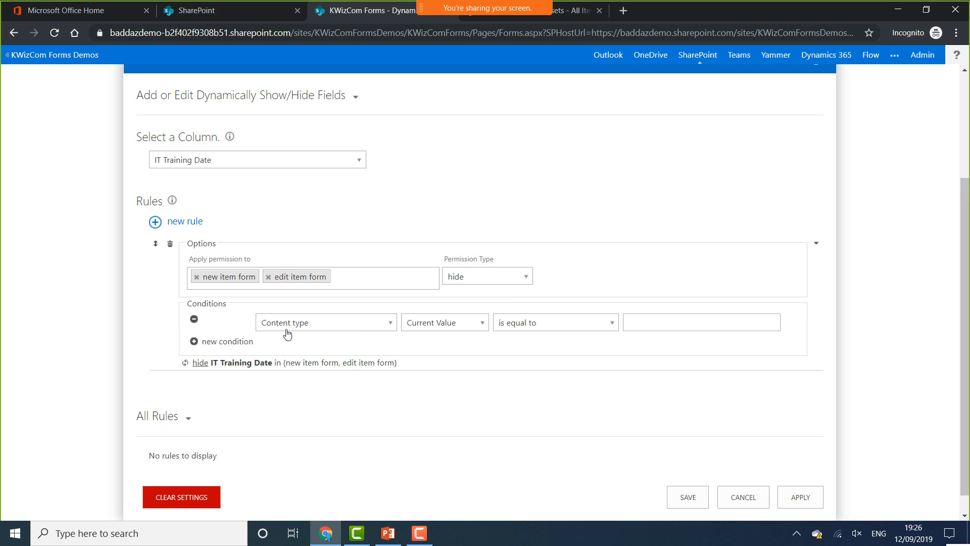
left_click(360, 327)
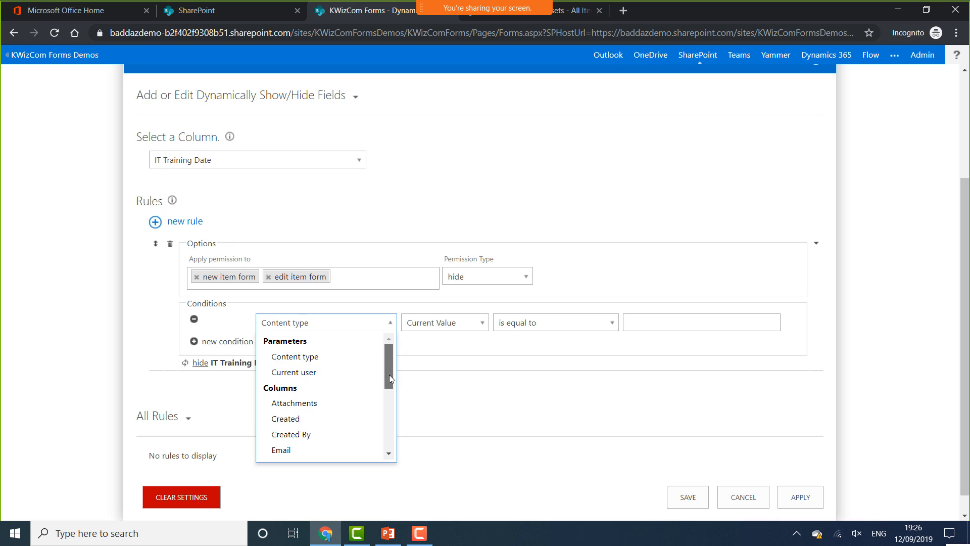
left_click_drag(389, 376, 391, 434)
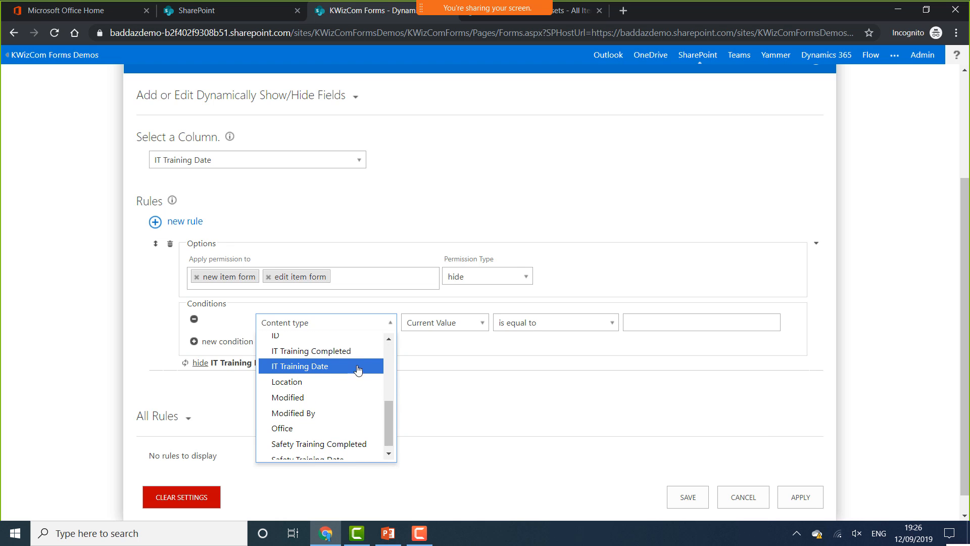
left_click(358, 350)
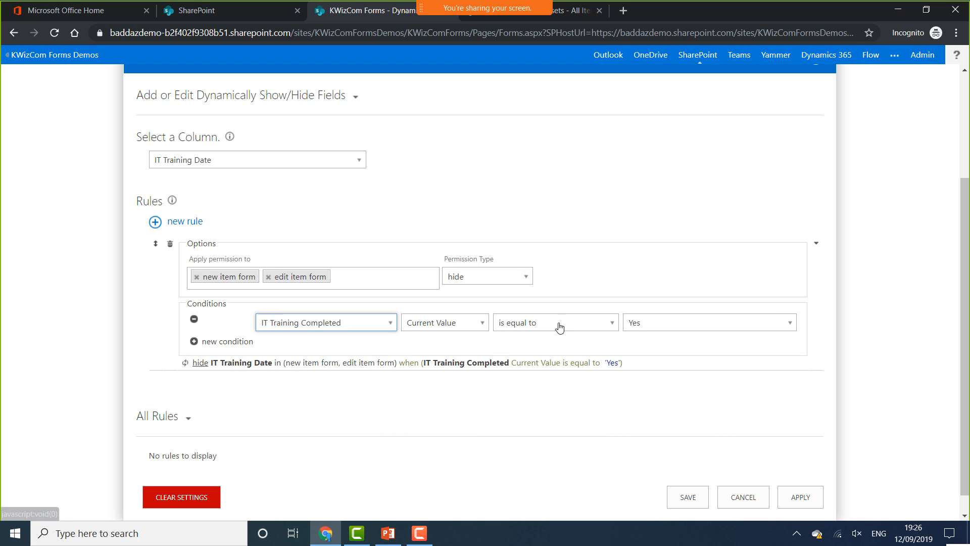
left_click(664, 325)
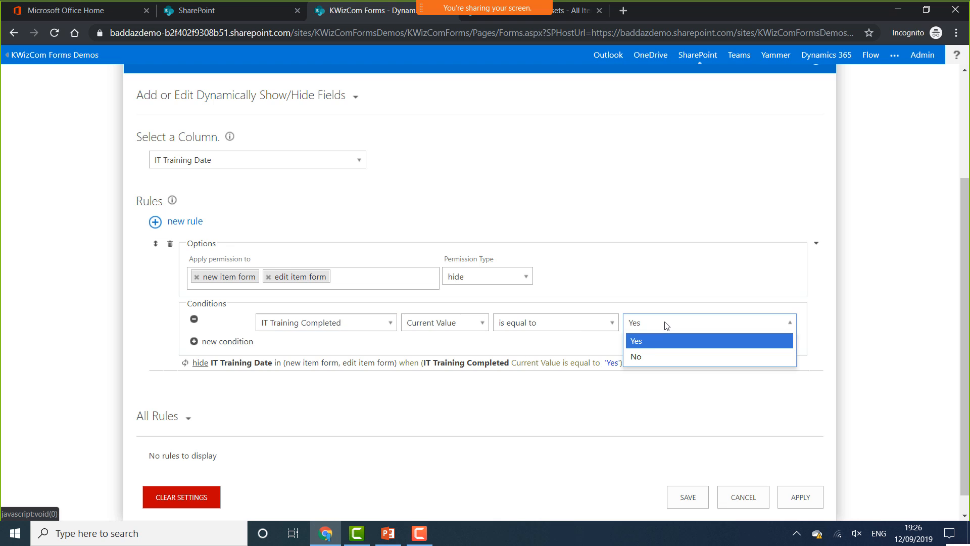
left_click(648, 355)
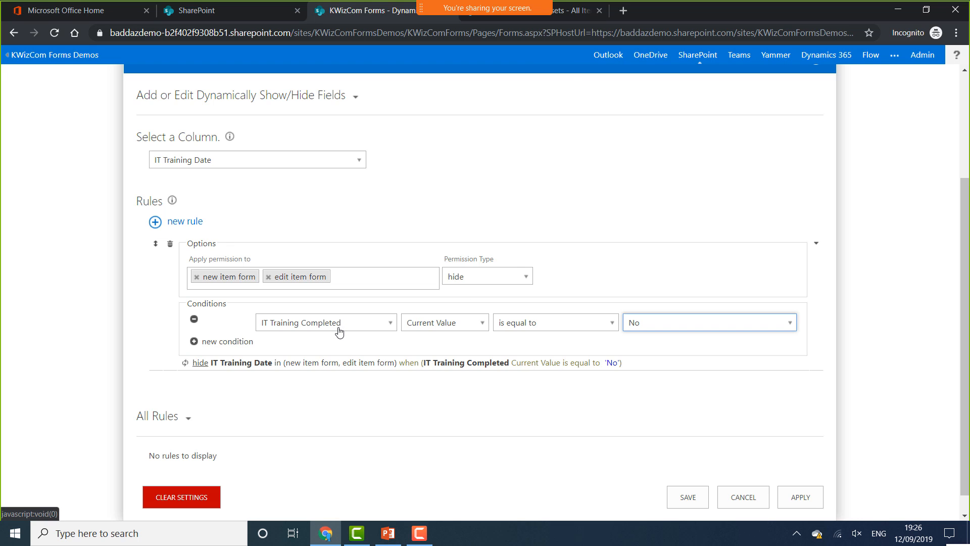
left_click(793, 495)
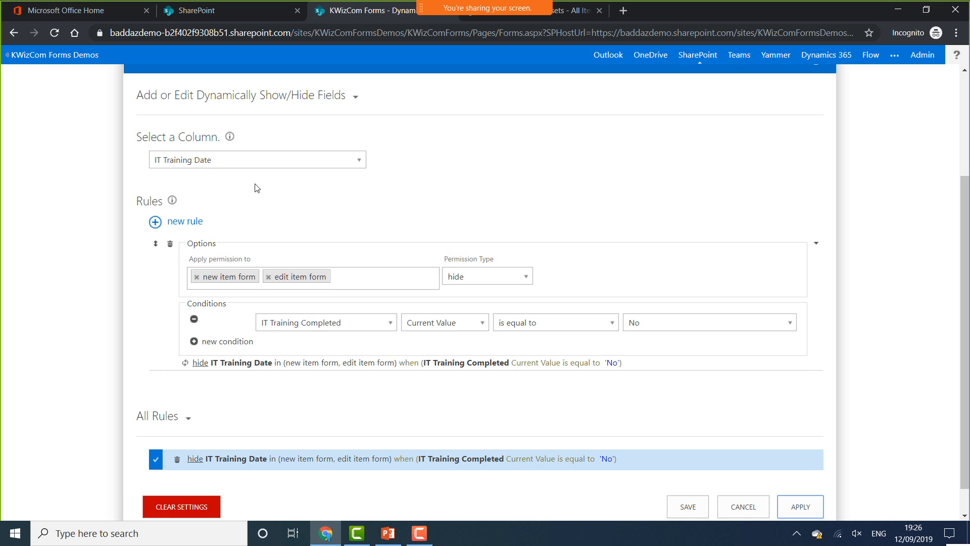
Switch the selected column to Safety Training Date
left_click(267, 160)
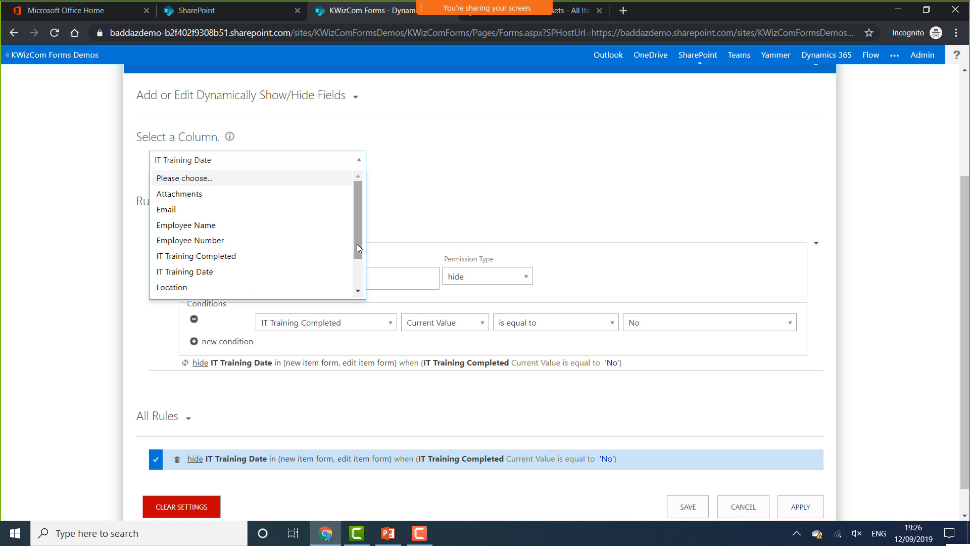
scroll(357, 244, "down", 3)
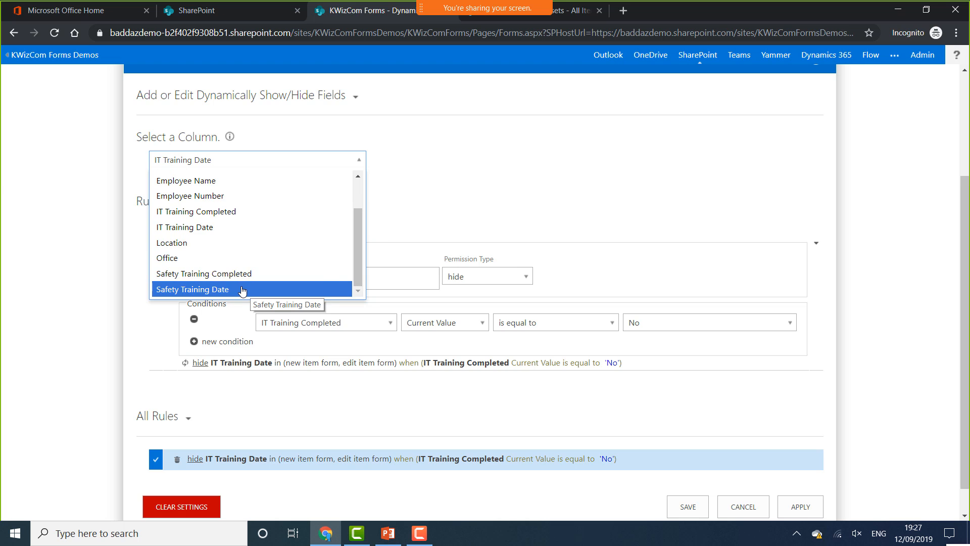
left_click(250, 291)
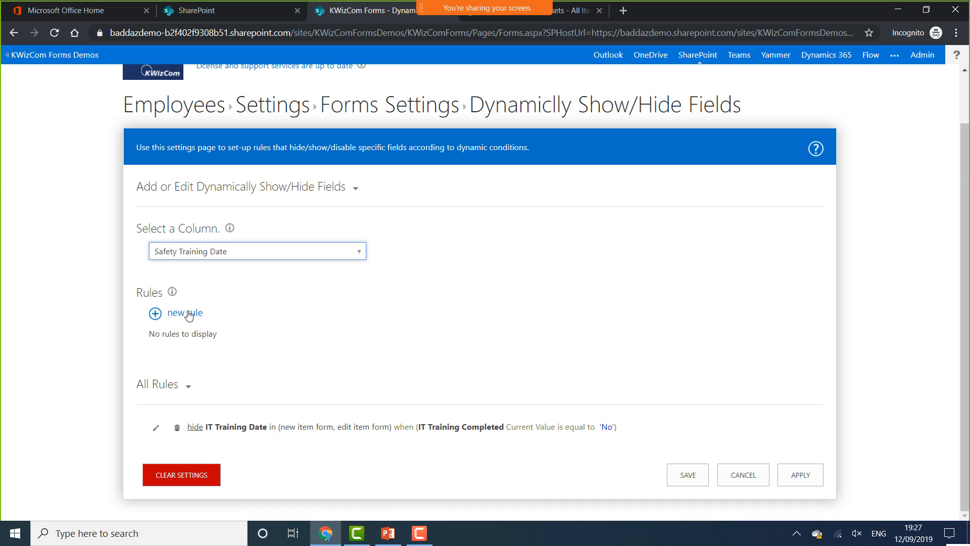
Create a new rule that hides Safety Training Date on the new and edit item forms
left_click(185, 312)
left_click(254, 278)
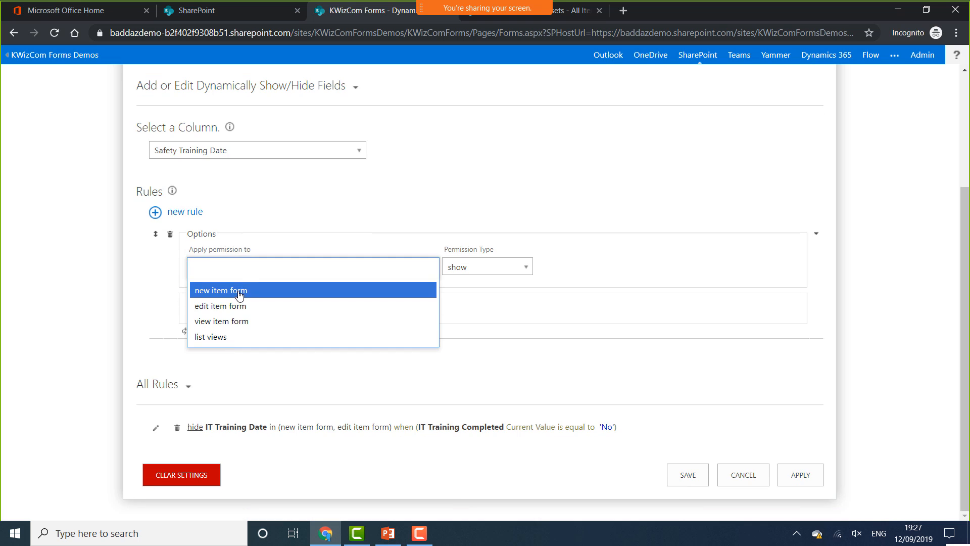
left_click(238, 292)
left_click(296, 269)
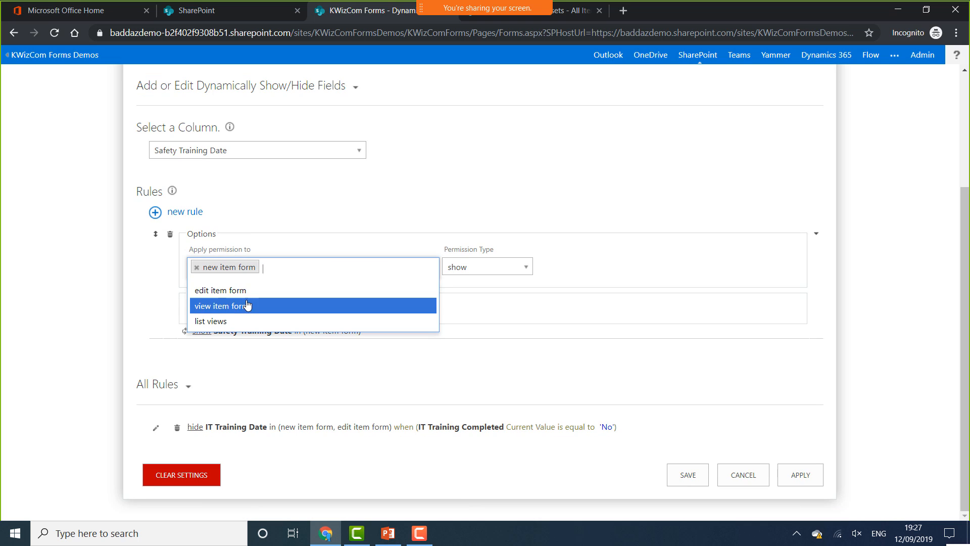
left_click(283, 289)
left_click(461, 269)
left_click(470, 301)
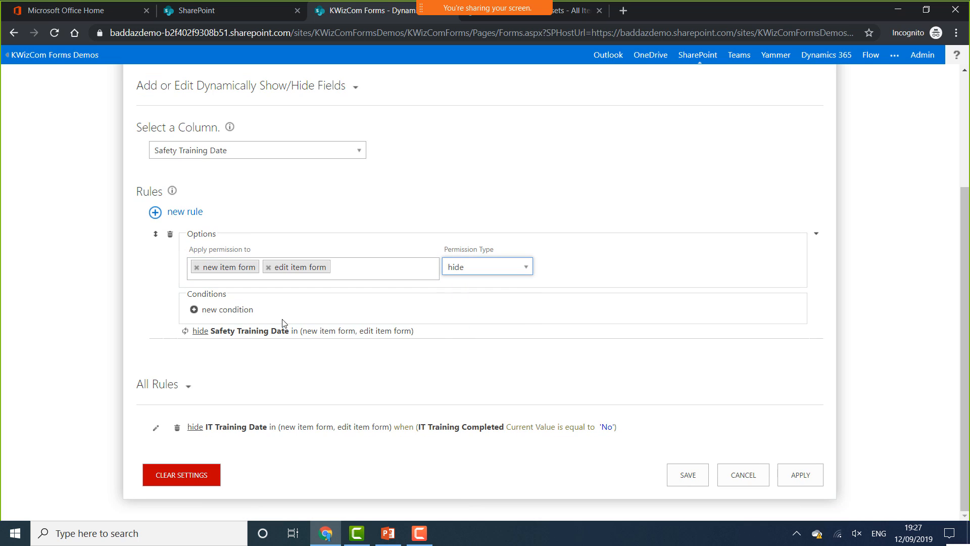
Add the rule condition Safety Training Completed is equal to No
left_click(240, 310)
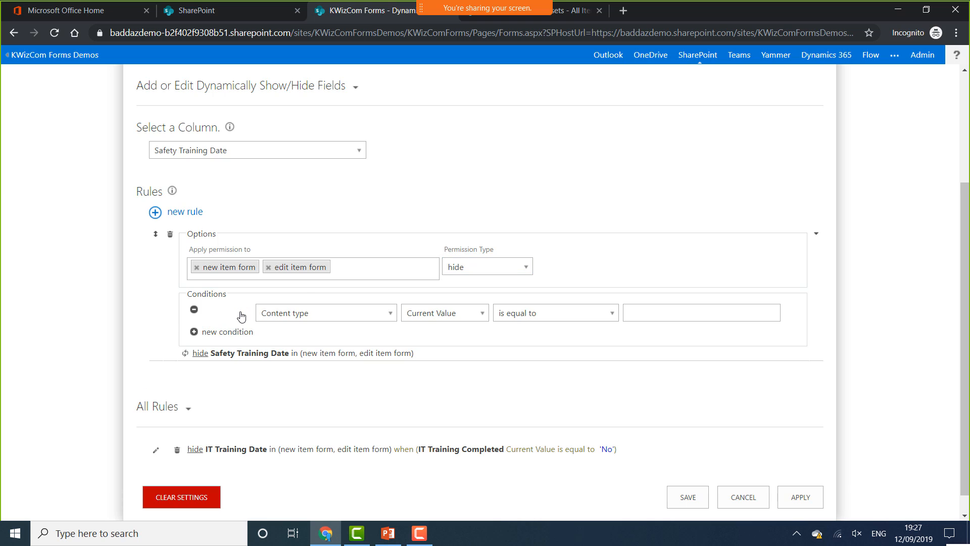
left_click(336, 314)
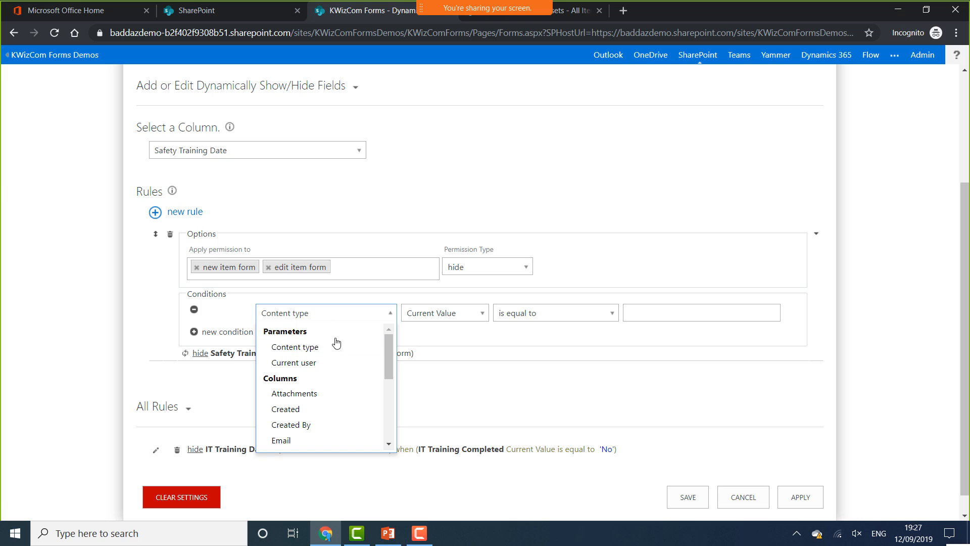
left_click(297, 364)
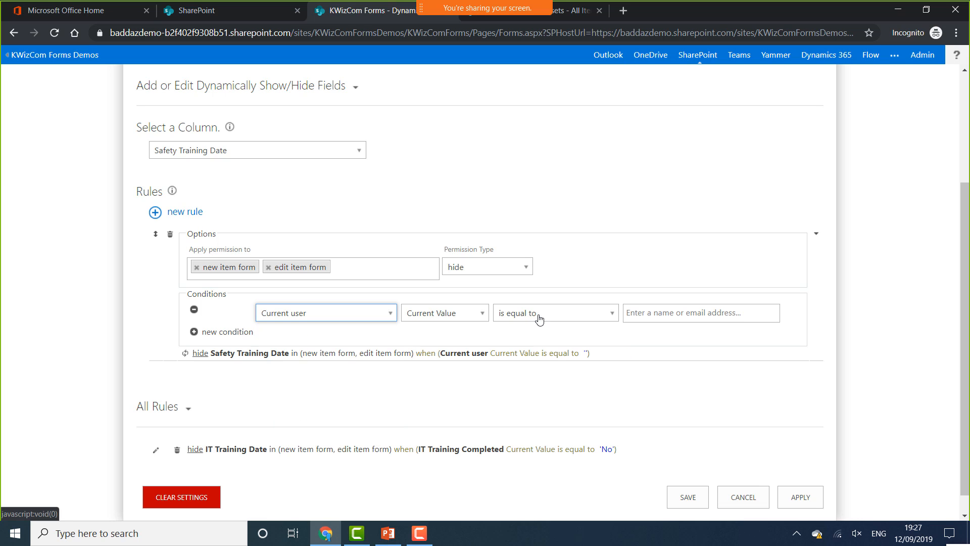
left_click(585, 318)
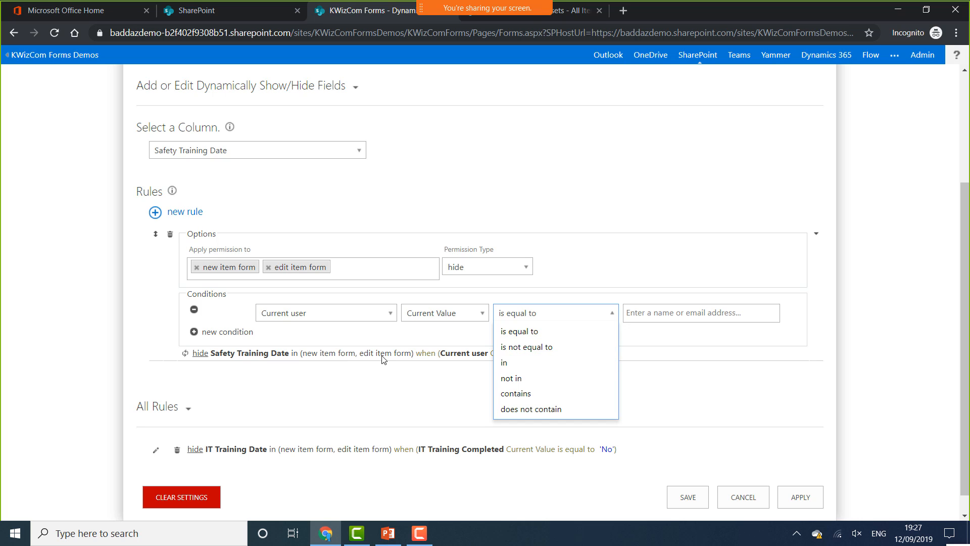
left_click(354, 317)
scroll(323, 389, "down", 5)
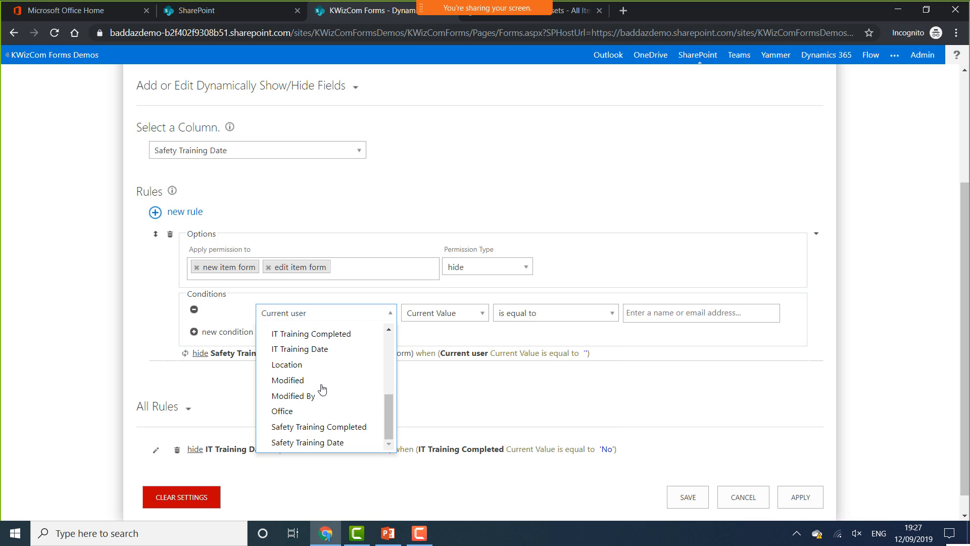
left_click(326, 427)
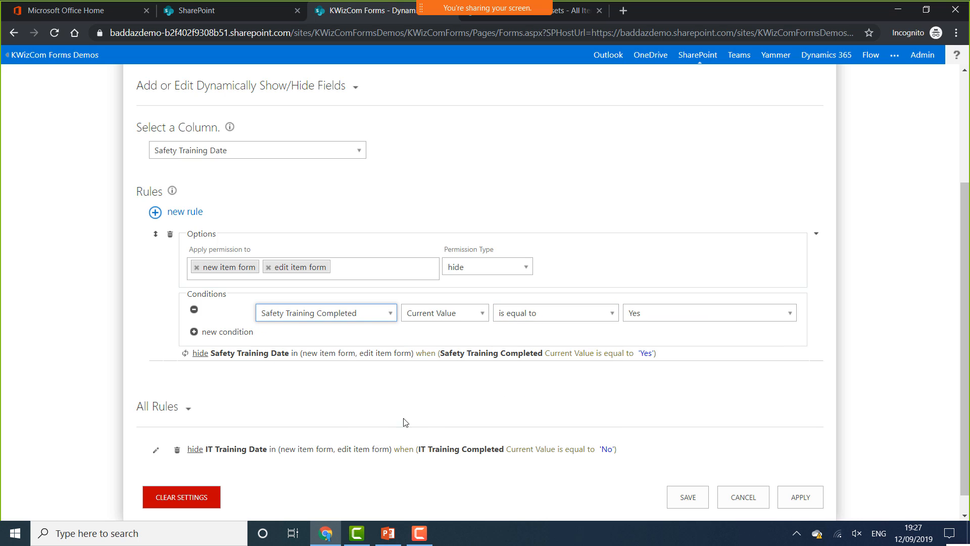
left_click(586, 315)
left_click(586, 330)
left_click(659, 318)
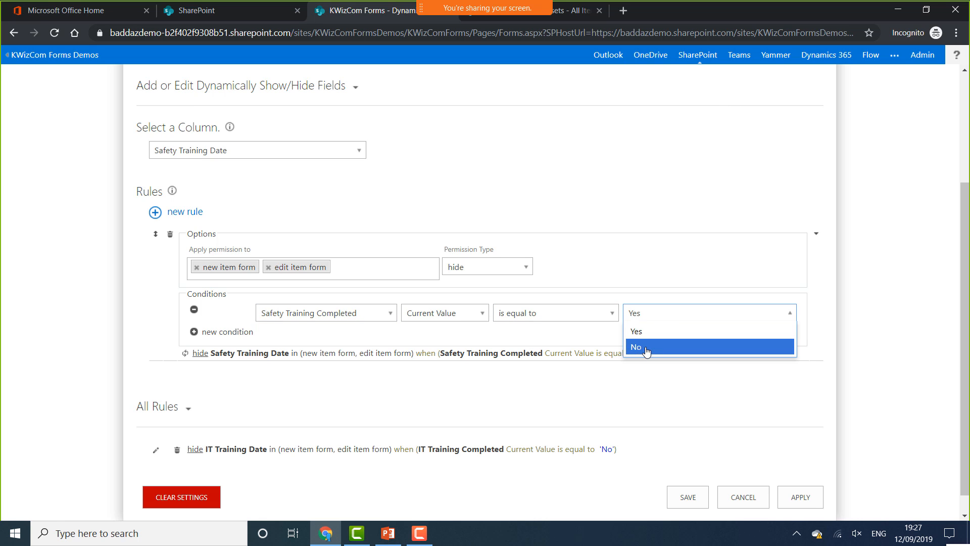
left_click(652, 346)
Apply the Safety Training Date rule and save all show/hide rules
left_click(803, 499)
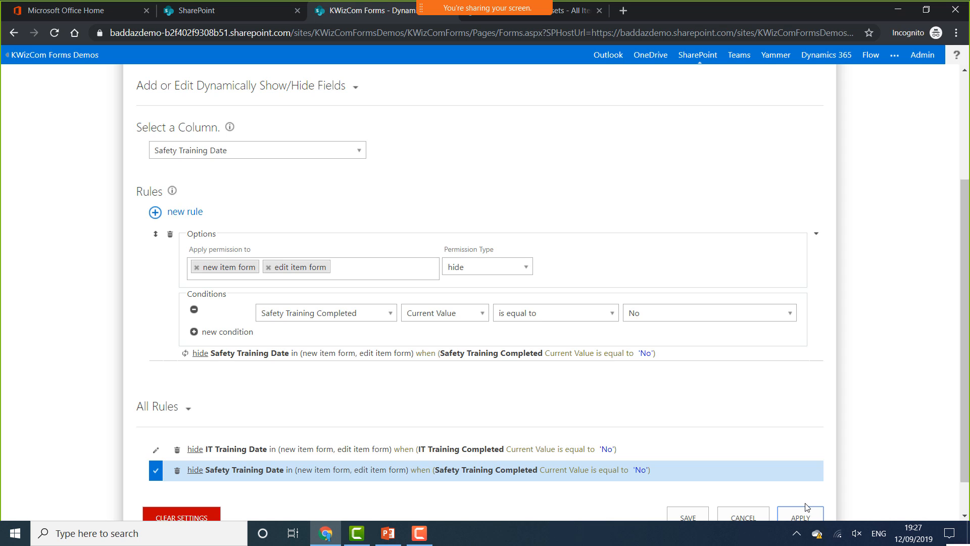
scroll(806, 500, "down", 1)
left_click(685, 471)
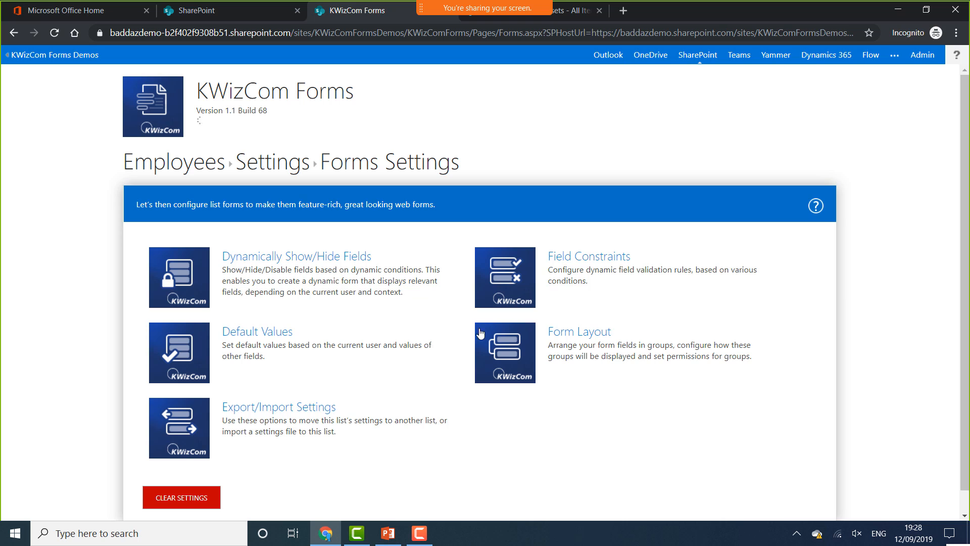
Go back to the Employees list and start a new Employees item
left_click(184, 167)
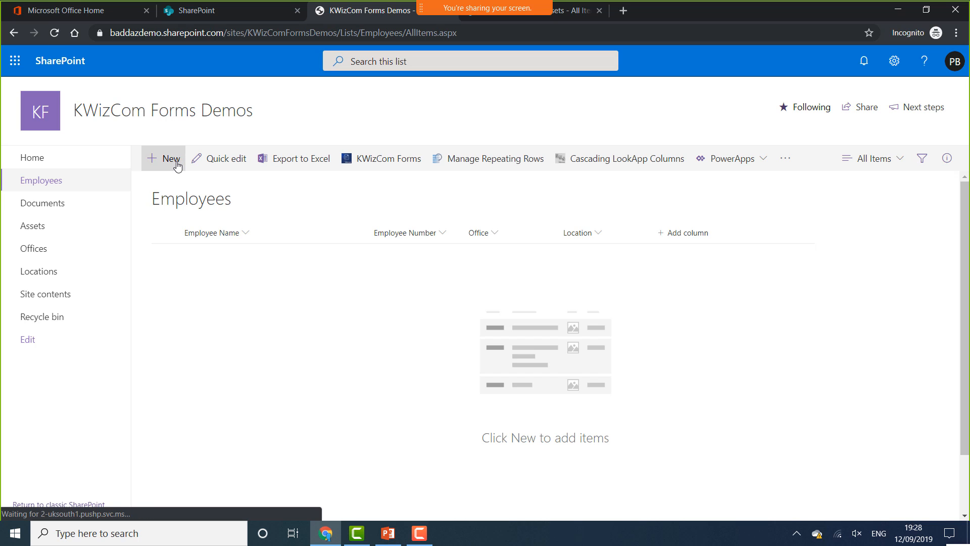
left_click(165, 162)
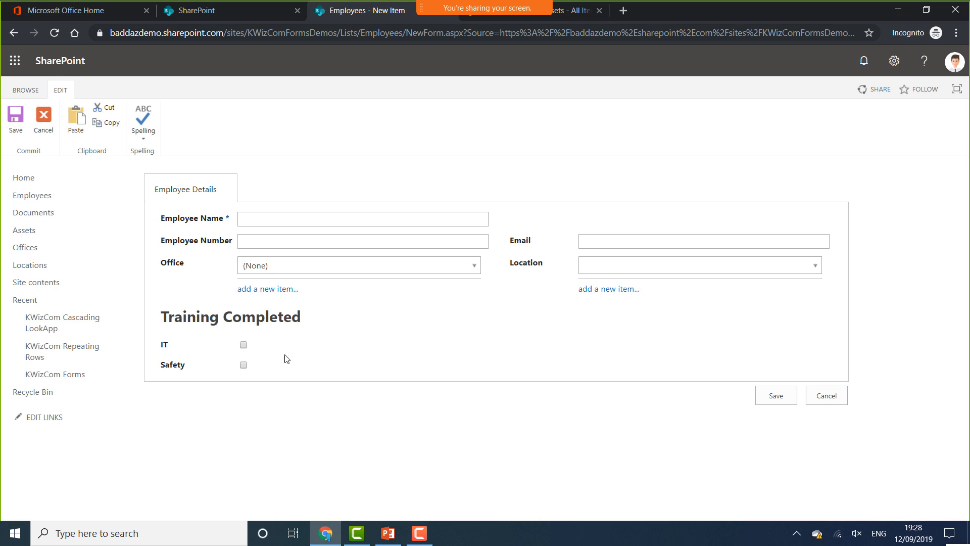
Tick and untick the IT and Safety training checkboxes to show and hide their dates
left_click(242, 346)
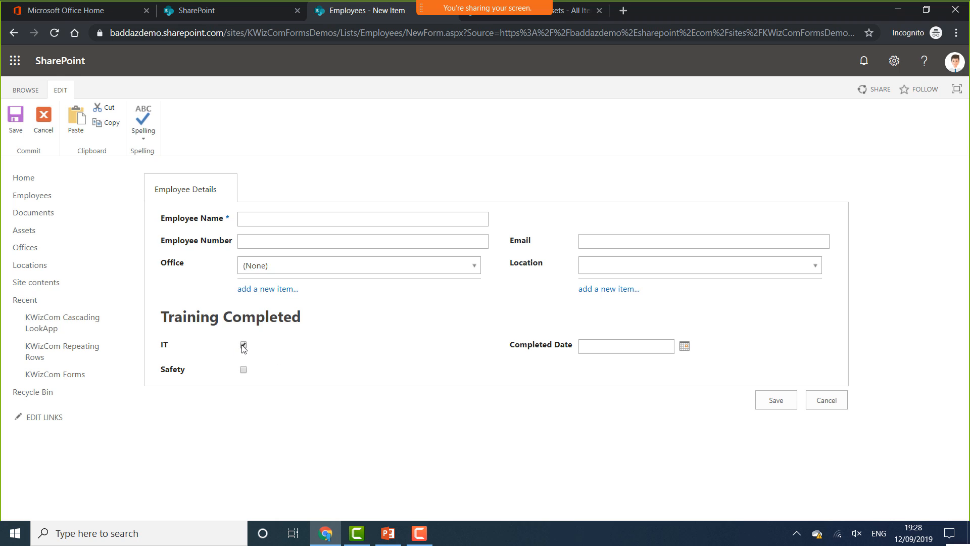
left_click(243, 346)
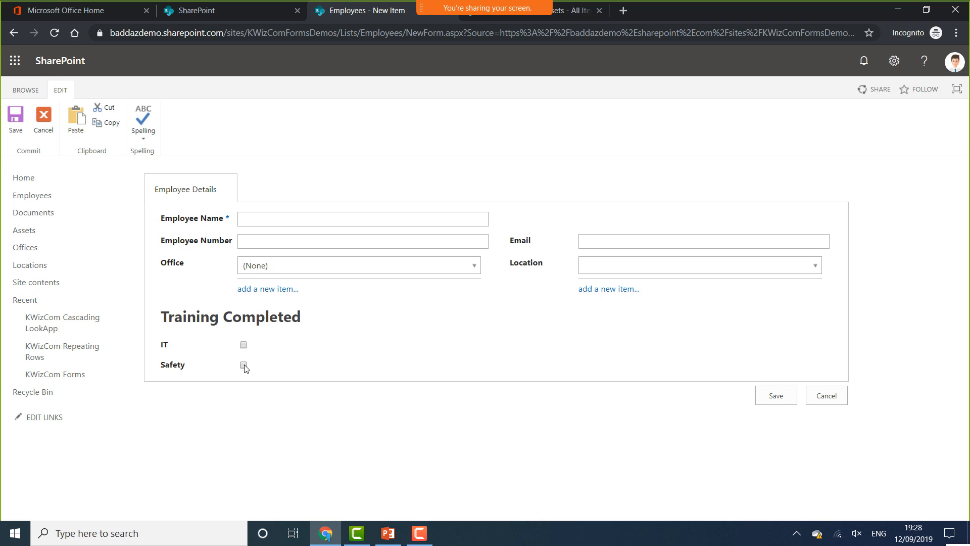
left_click(244, 366)
left_click(244, 365)
Test email validation with 'djhhskhkshdk', clear the Email field, and cancel the new item
left_click(618, 241)
type("djhhskhkshdk")
left_click(777, 392)
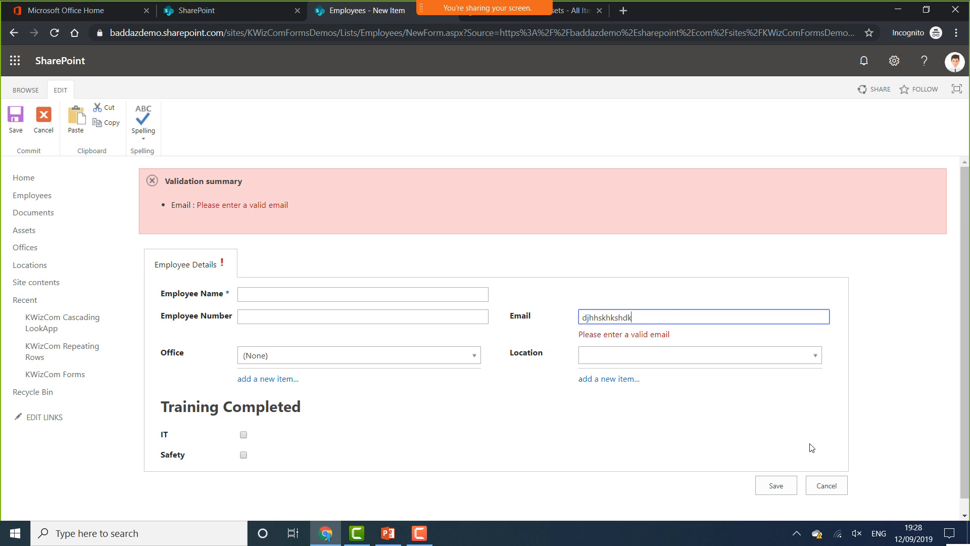
key("ctrl+a")
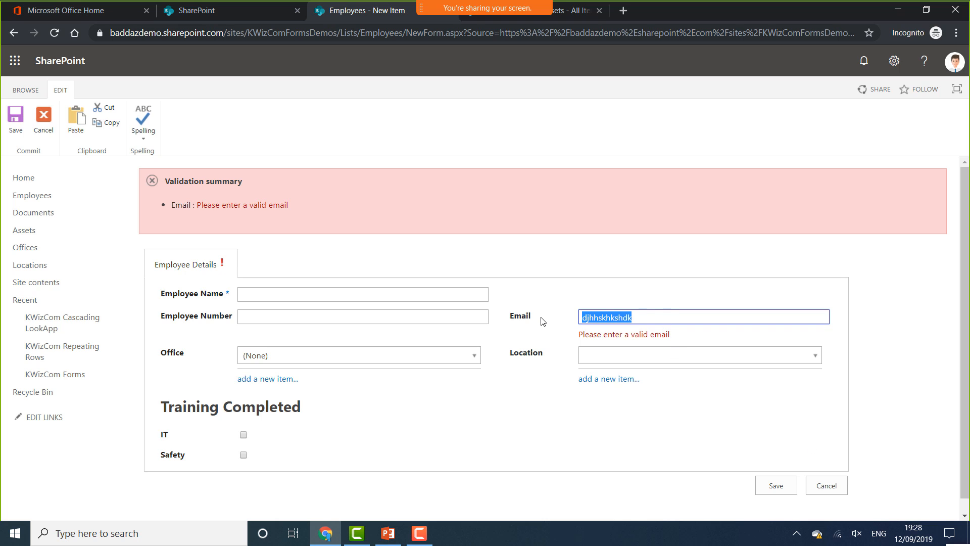
key("BackSpace")
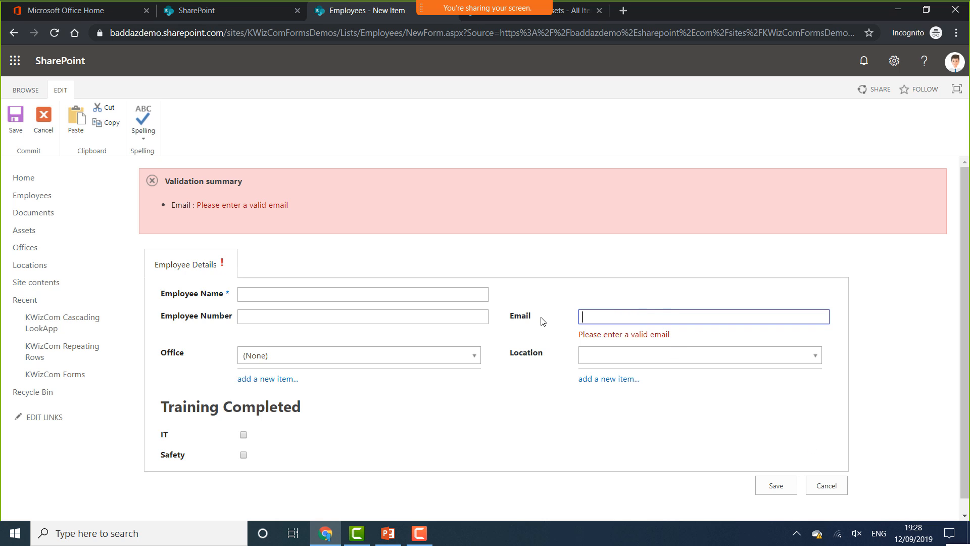
left_click(826, 486)
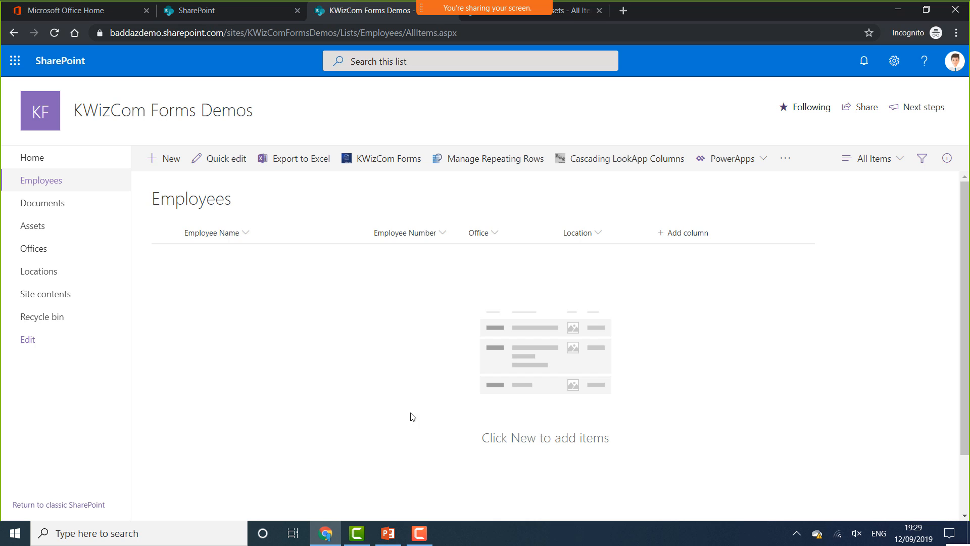
Open Manage Repeating Rows from the Employees list command bar
left_click(472, 164)
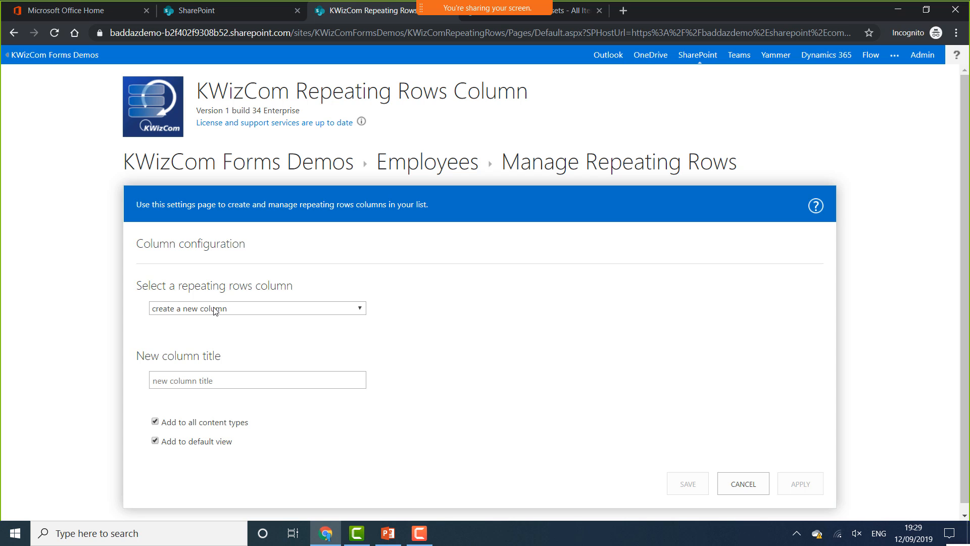
Name the repeating rows column 'Assets' with 2 starting rows stored in the Assets list
scroll(283, 373, "down", 1)
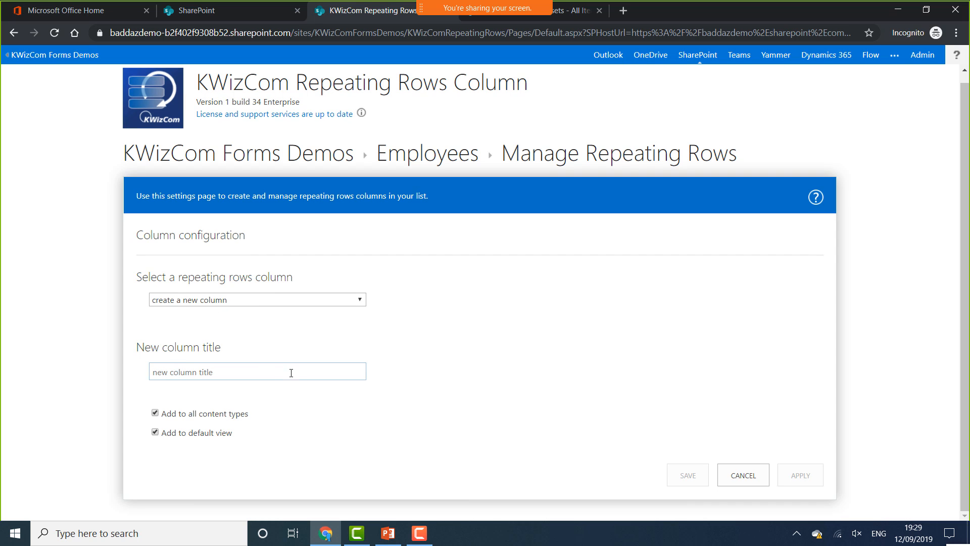
left_click(245, 372)
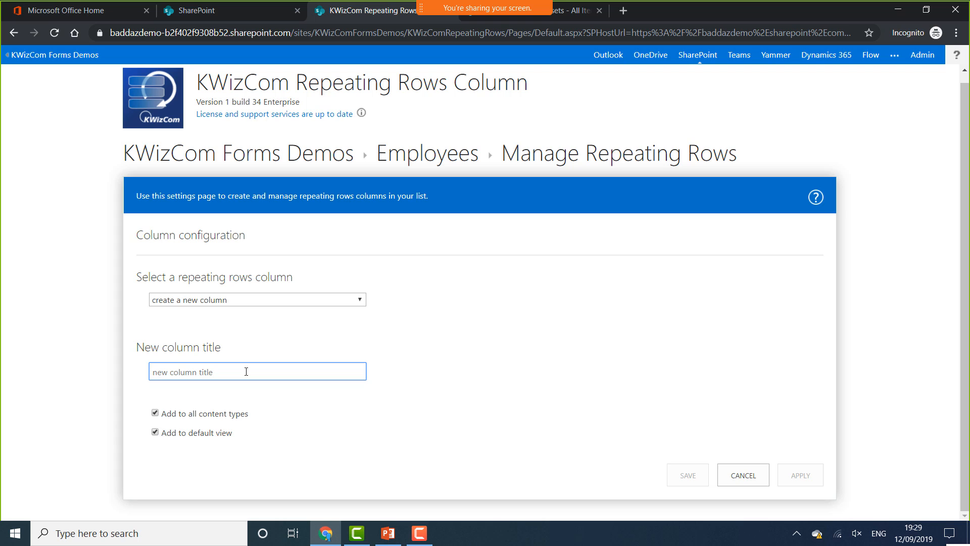
type("Assets")
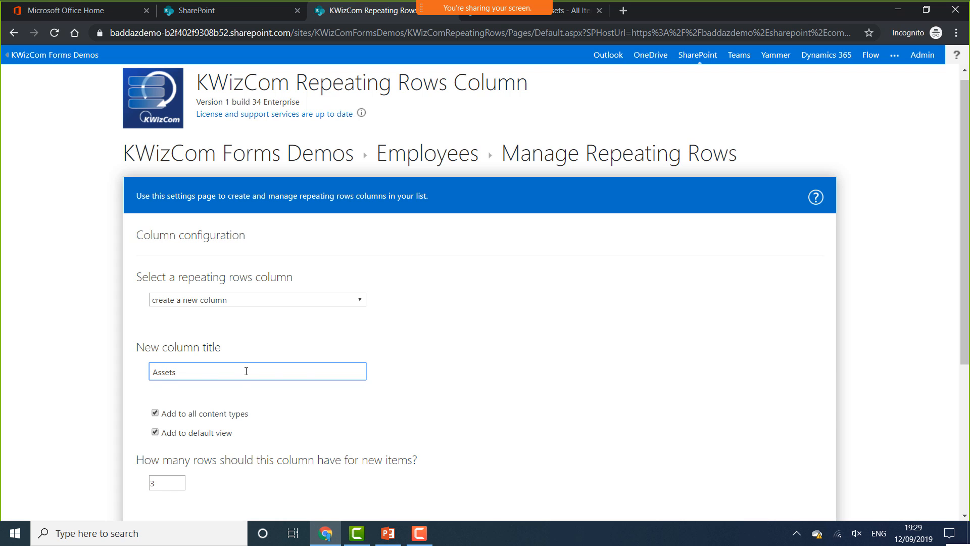
scroll(368, 368, "down", 5)
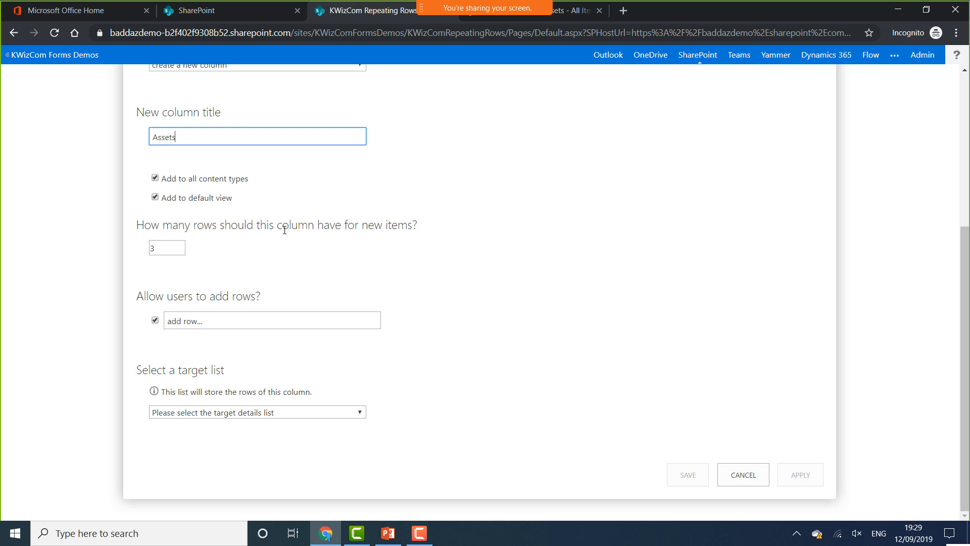
left_click(178, 251)
left_click(178, 251)
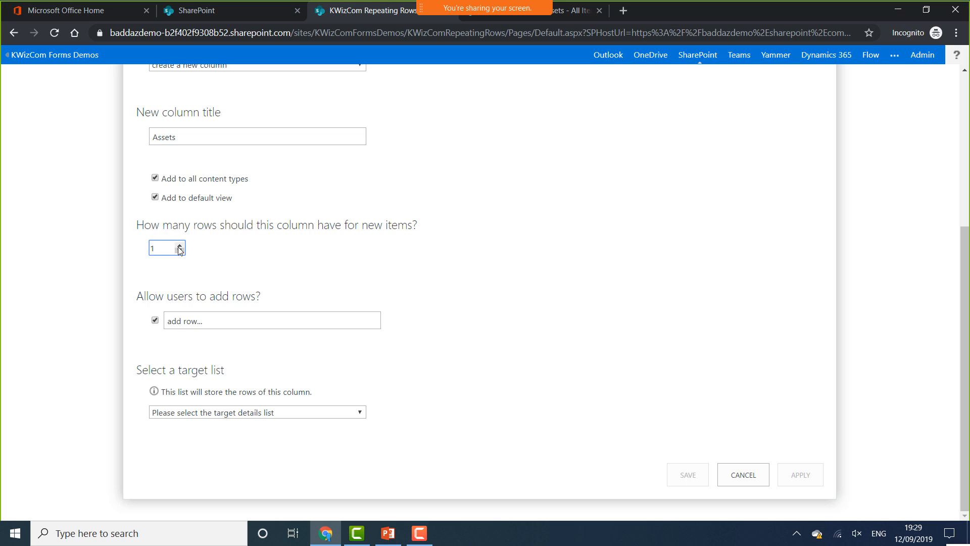
left_click(180, 246)
left_click(295, 419)
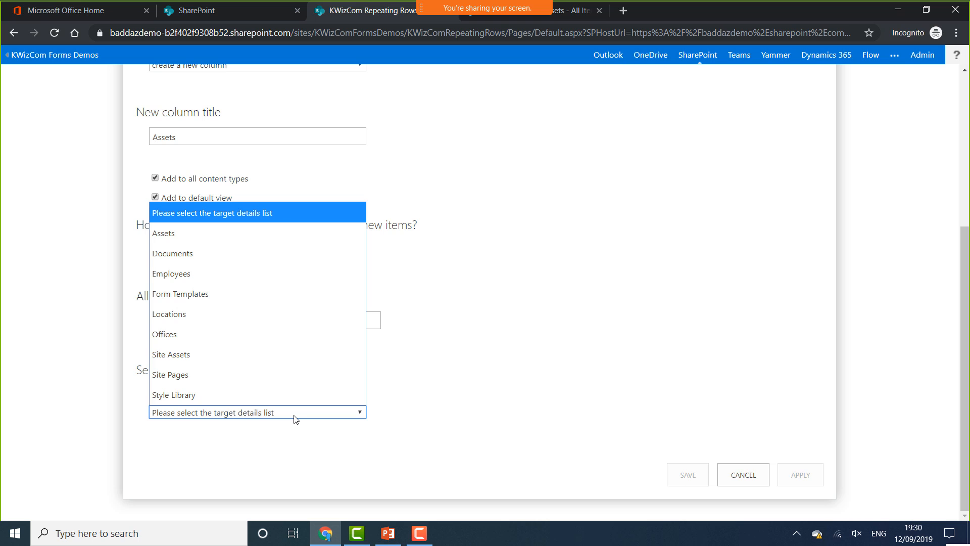
left_click(221, 233)
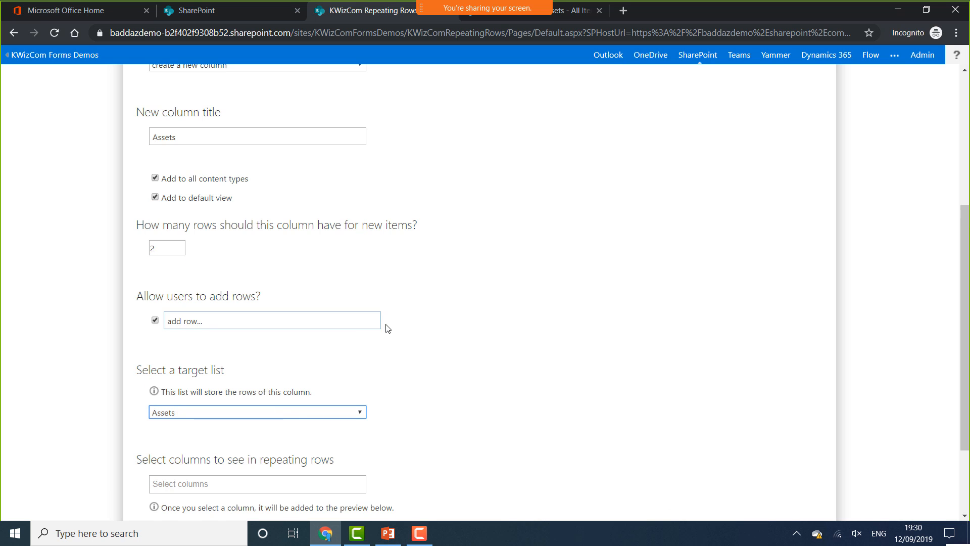
scroll(386, 323, "down", 3)
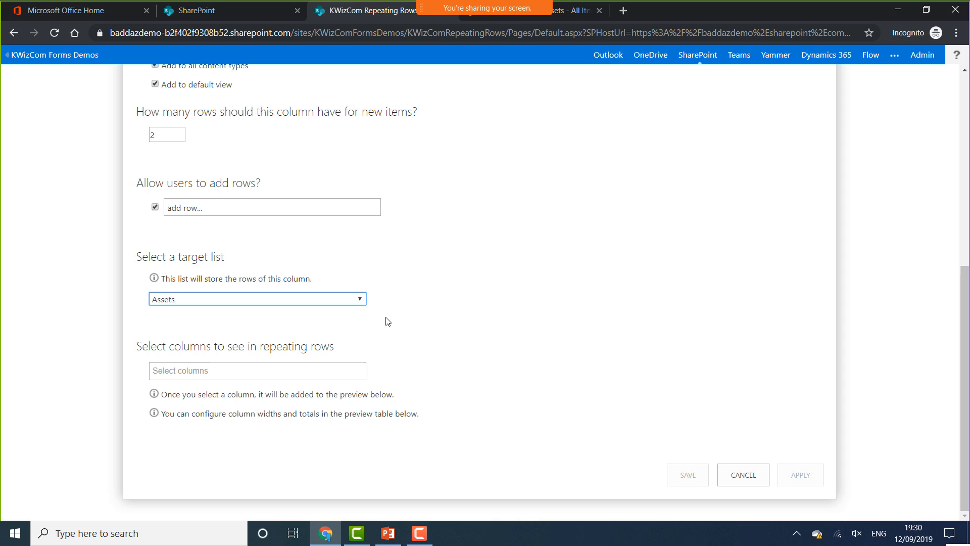
Show Asset Name, Asset Type, Date Assigned, Serial and Value as the repeating row columns
left_click(200, 379)
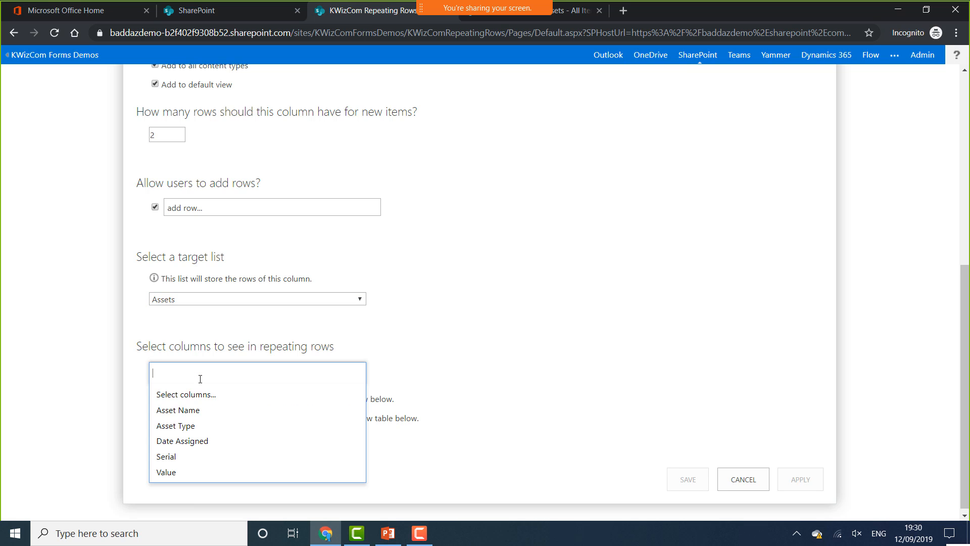
left_click(197, 408)
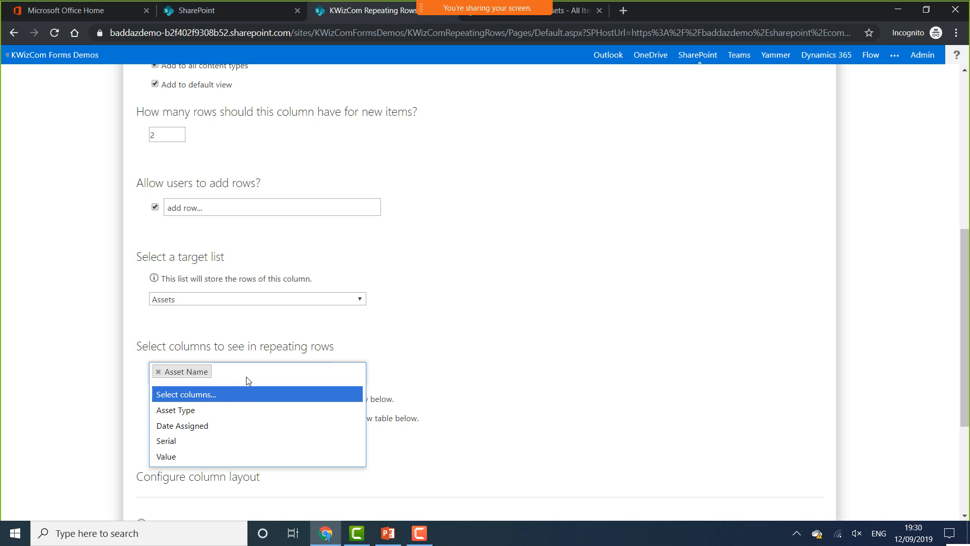
left_click(203, 409)
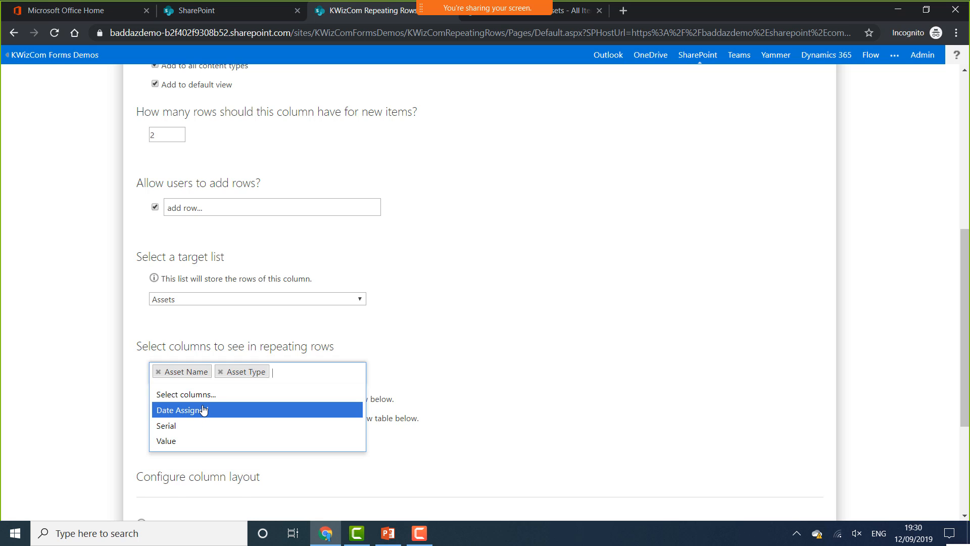
left_click(205, 408)
left_click(197, 427)
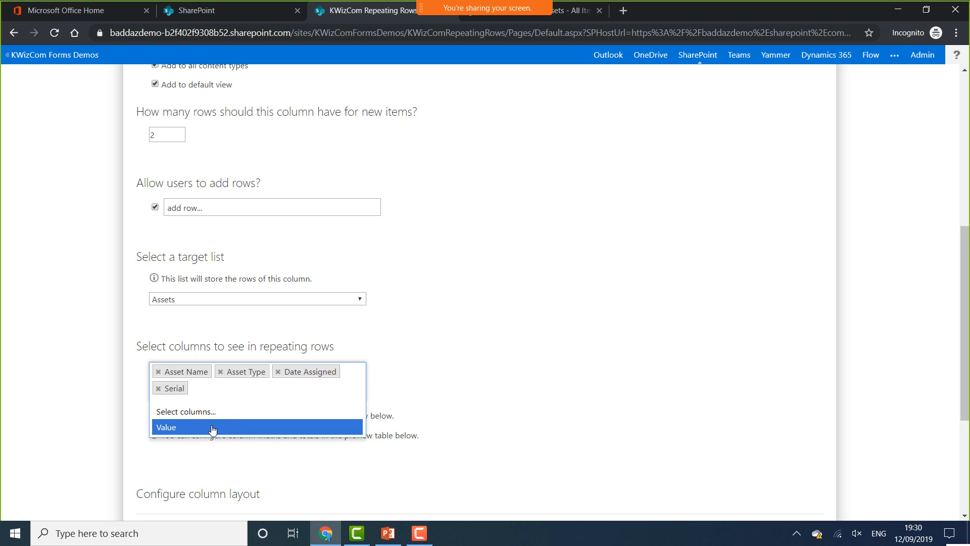
left_click(211, 426)
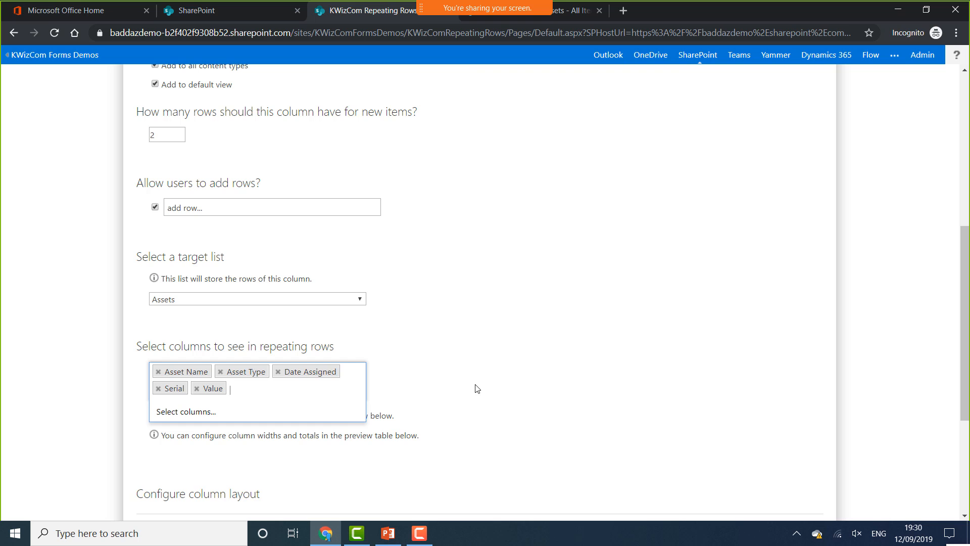
left_click(468, 396)
scroll(469, 396, "down", 4)
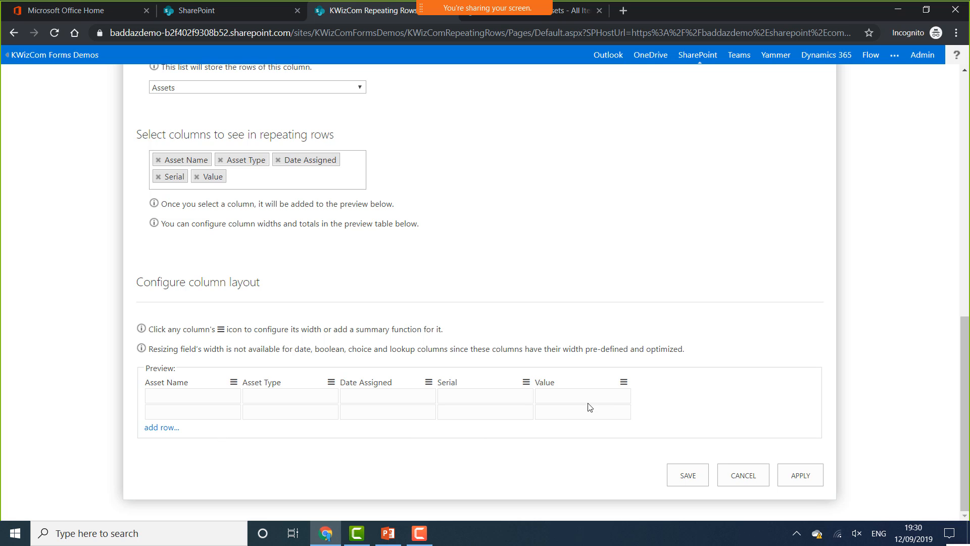
left_click(624, 383)
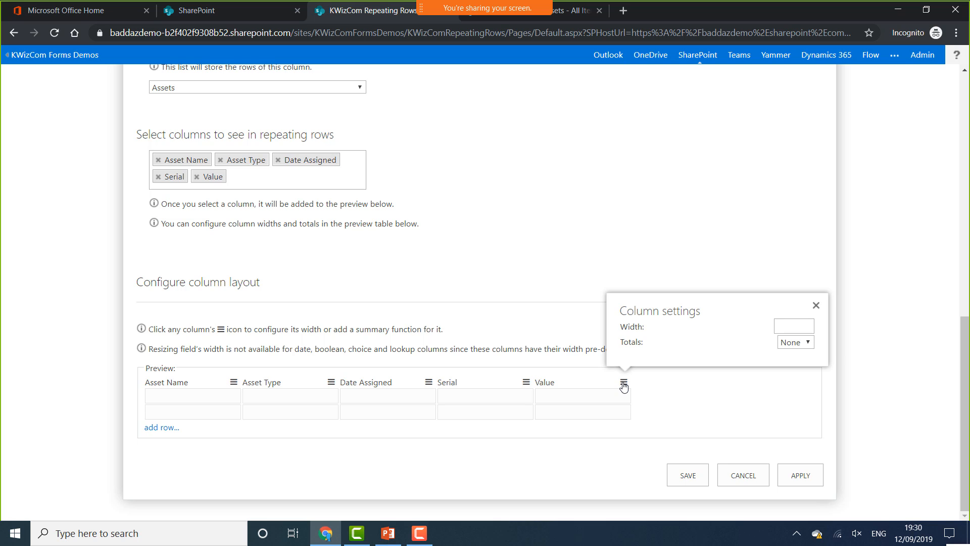
left_click(509, 282)
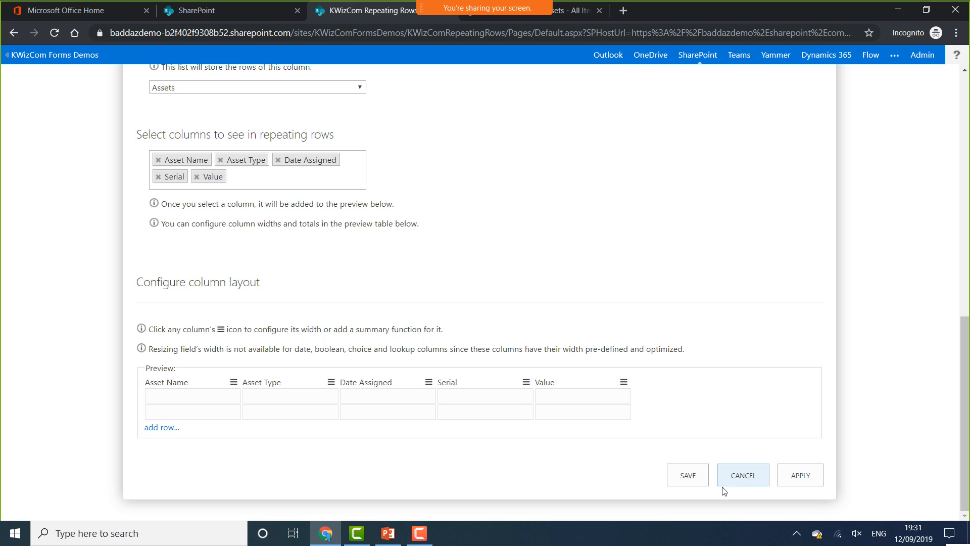
Save the Assets repeating rows column and open the Employees form layout settings
left_click(689, 478)
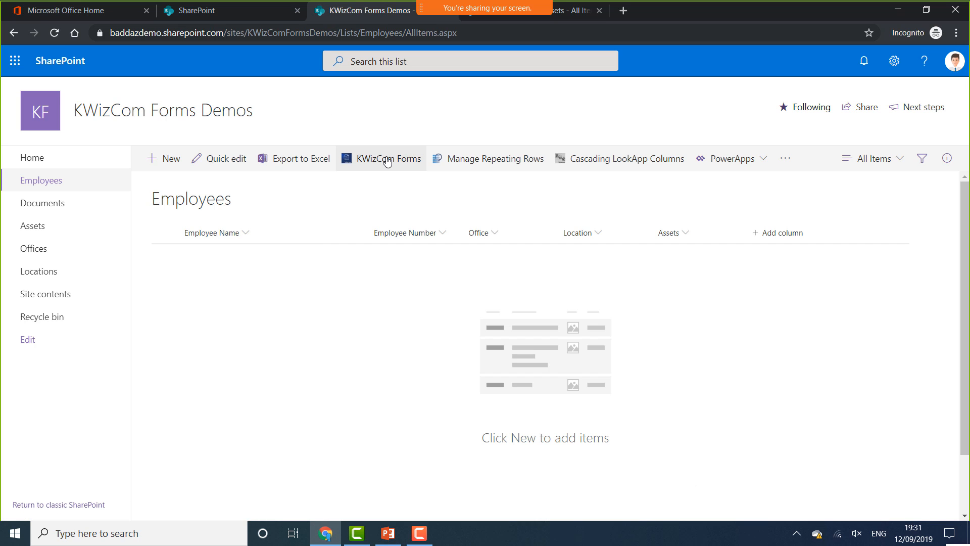
left_click(388, 161)
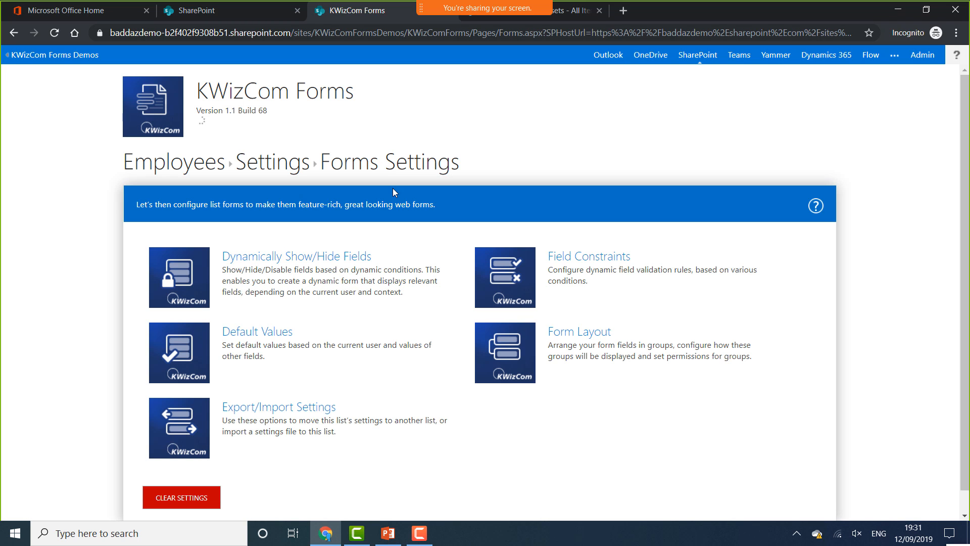
left_click(505, 356)
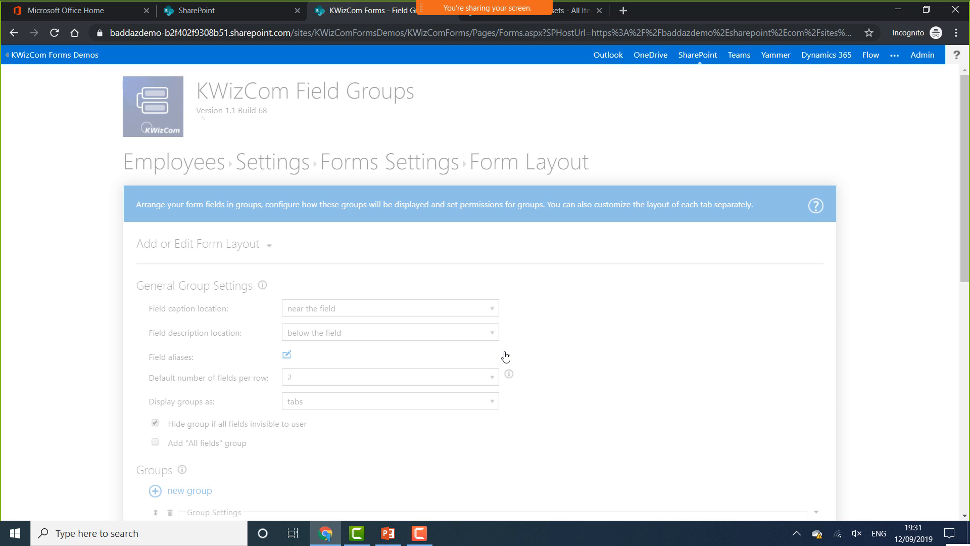
Add a new empty group below Employee Details
scroll(521, 337, "down", 9)
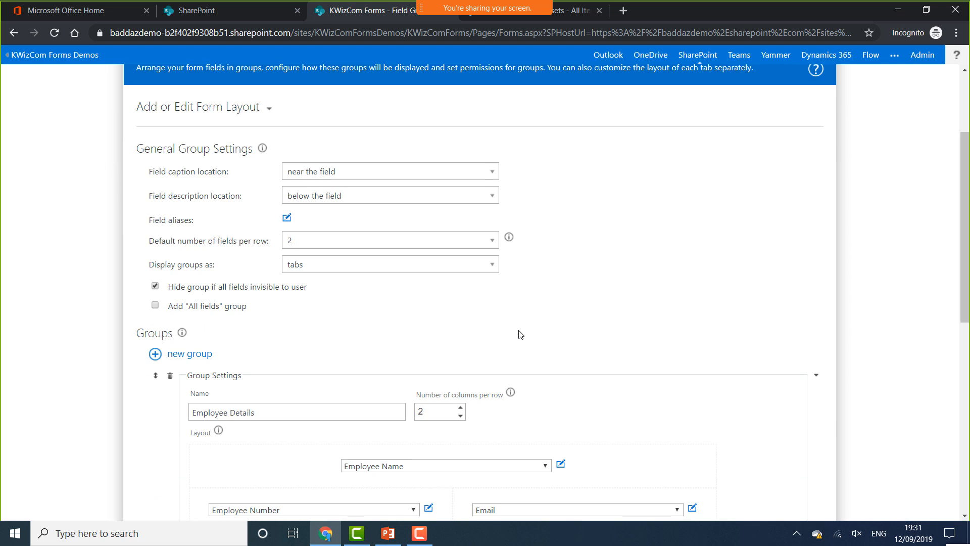
scroll(238, 353, "down", 2)
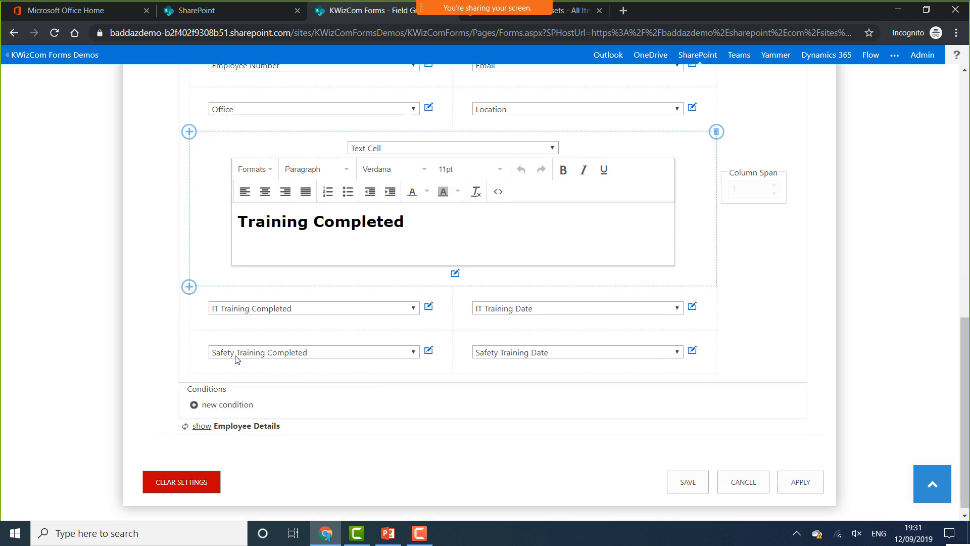
scroll(172, 373, "up", 2)
scroll(171, 371, "up", 3)
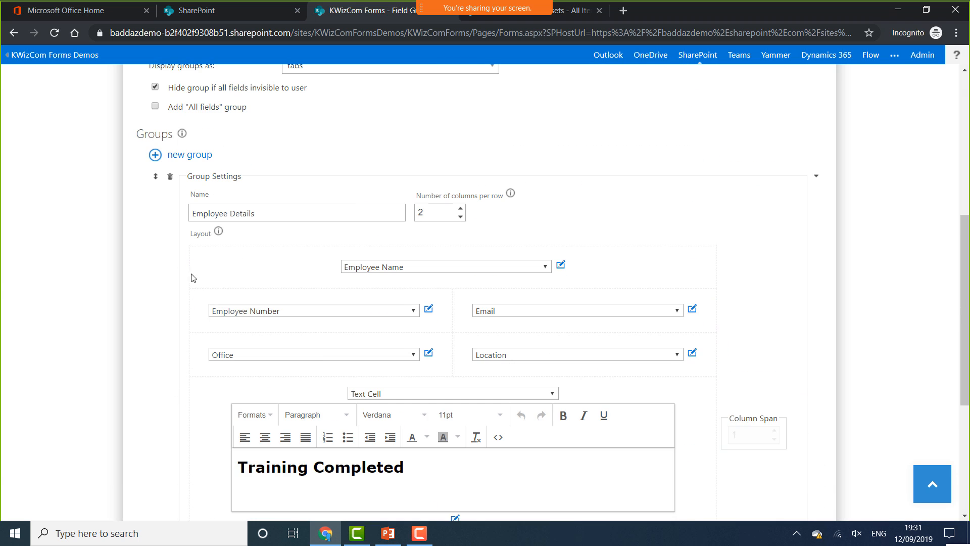
left_click(203, 156)
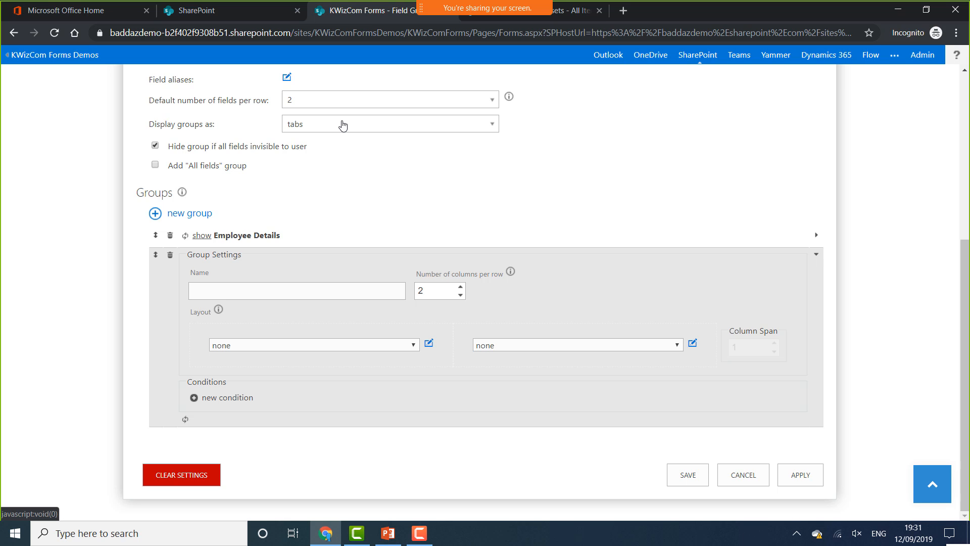
Name the group 'Assets Register' with one column per row holding the Assets field
left_click(295, 290)
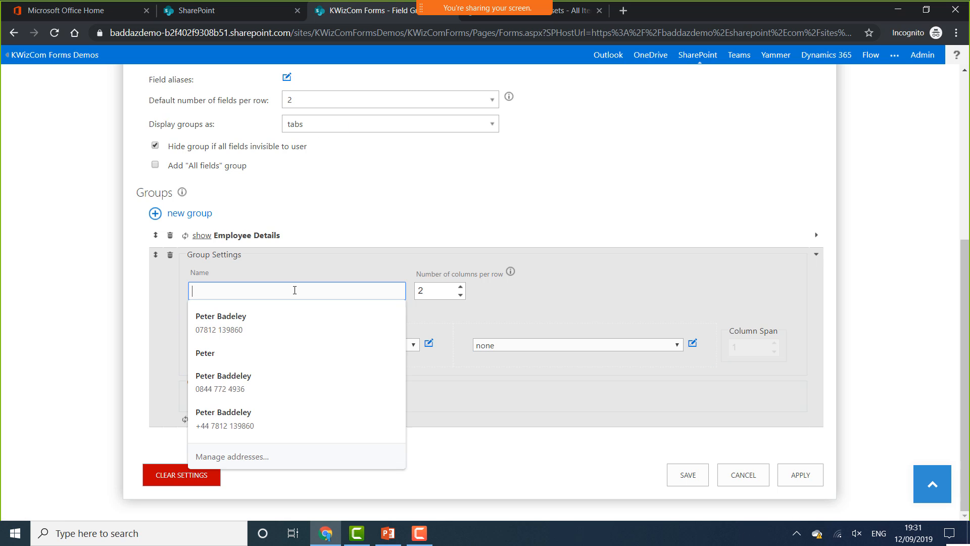
type("Ass")
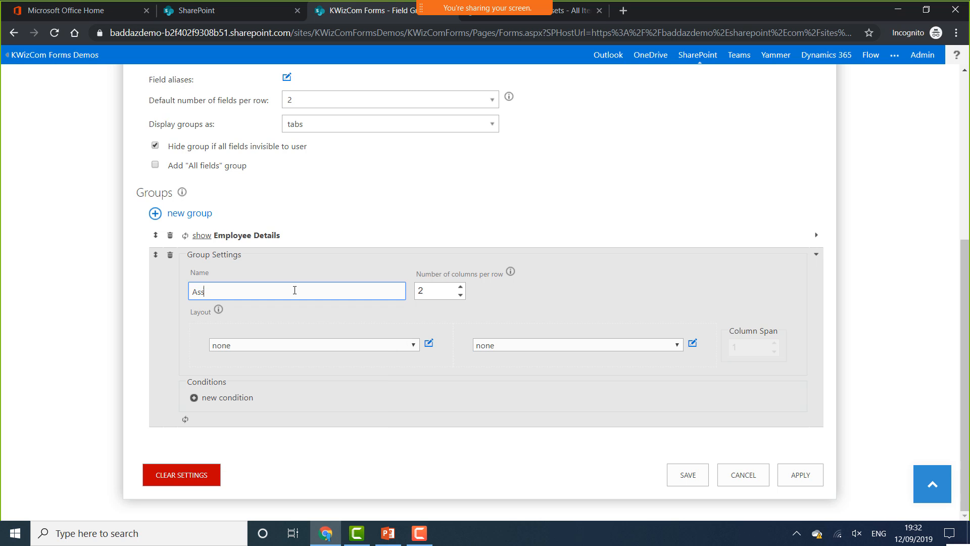
type("ets Register")
left_click(460, 295)
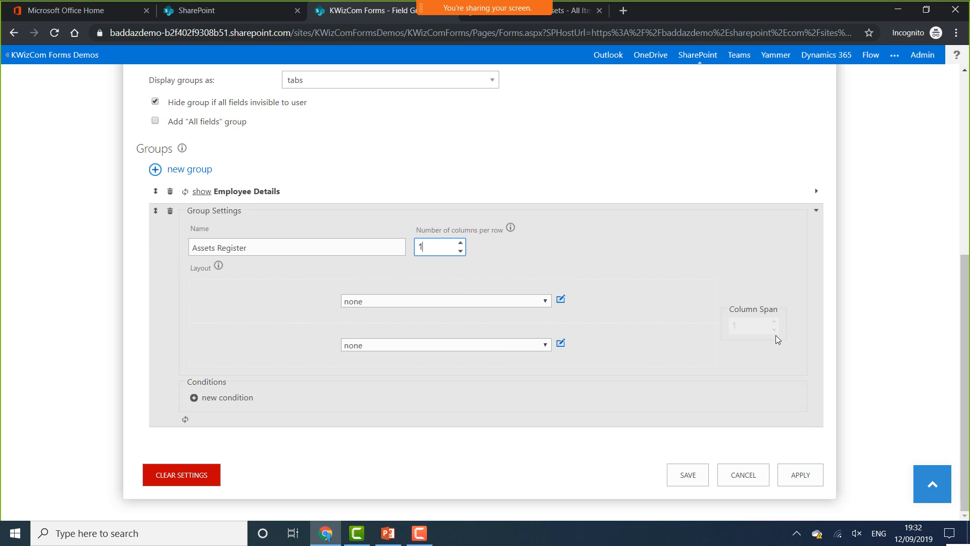
left_click(715, 323)
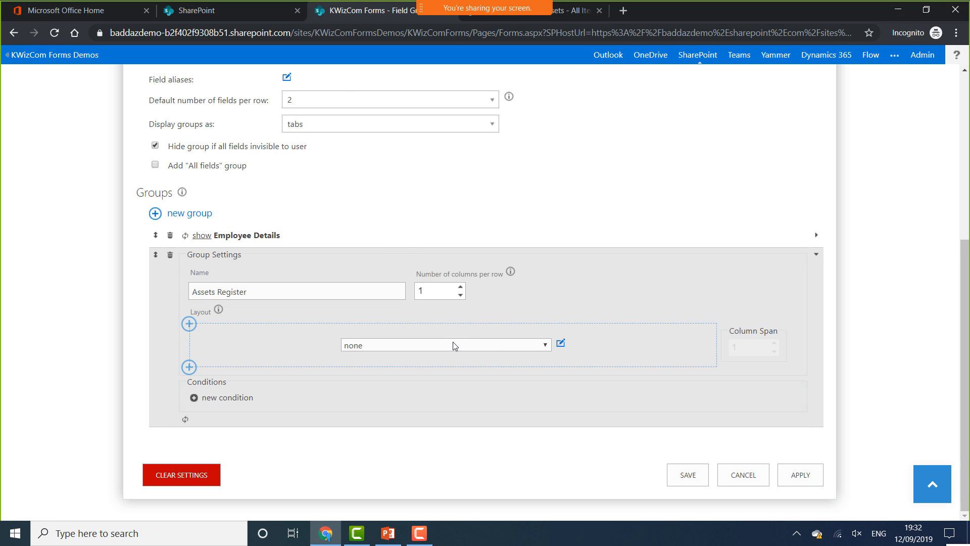
left_click(458, 344)
scroll(505, 324, "down", 1)
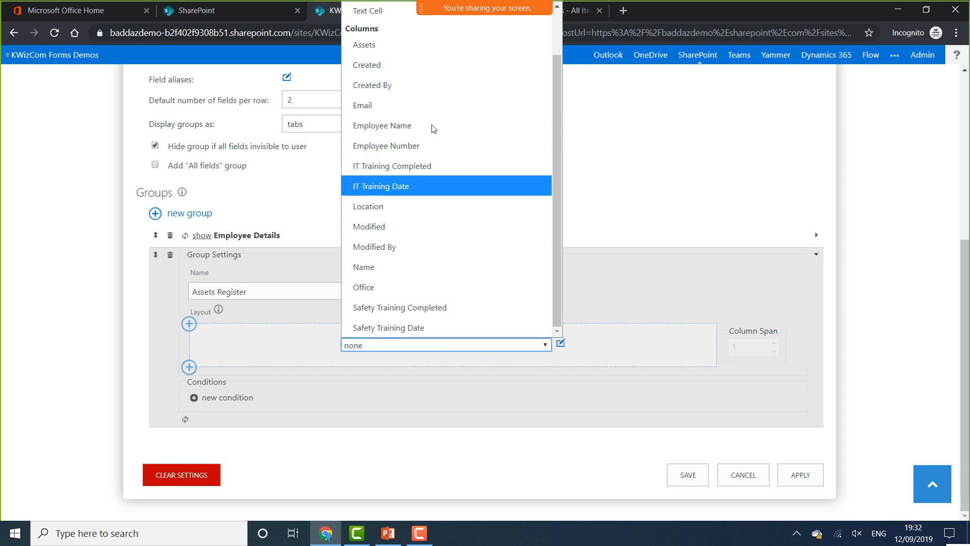
left_click(390, 48)
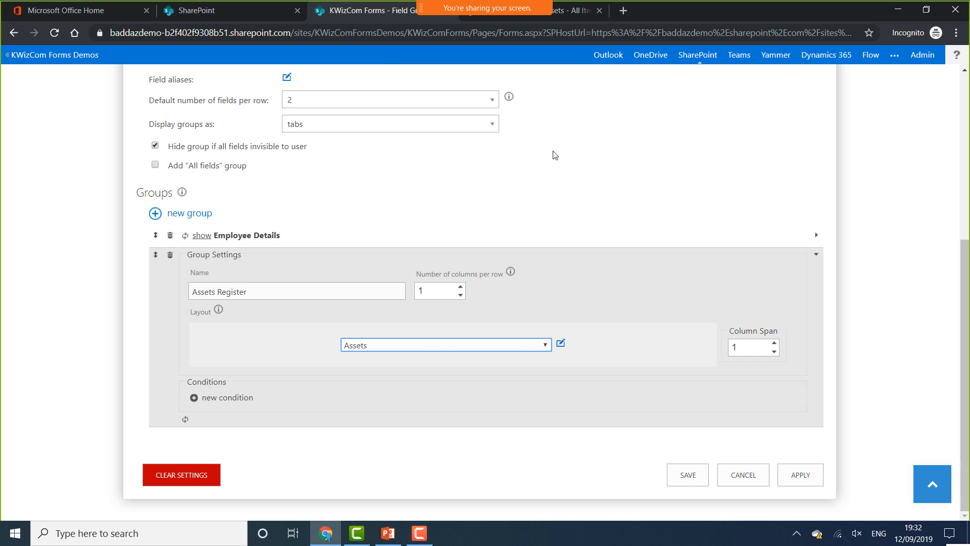
Discard the trial display condition and save the form layout
left_click(232, 399)
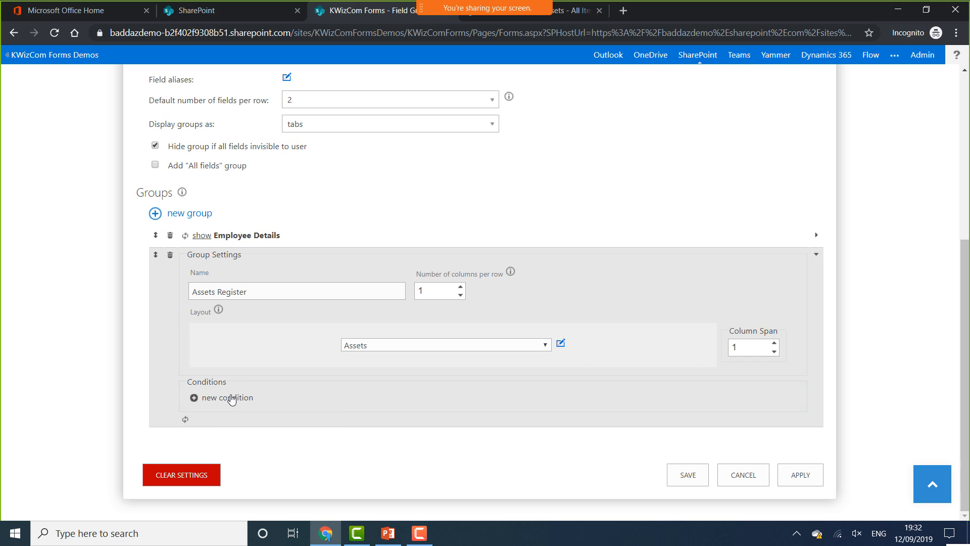
left_click(353, 380)
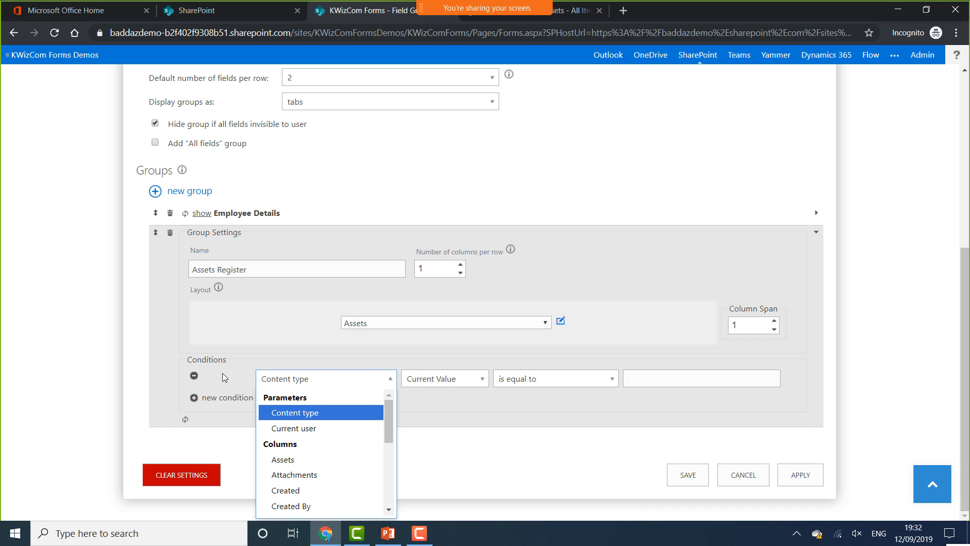
left_click(195, 377)
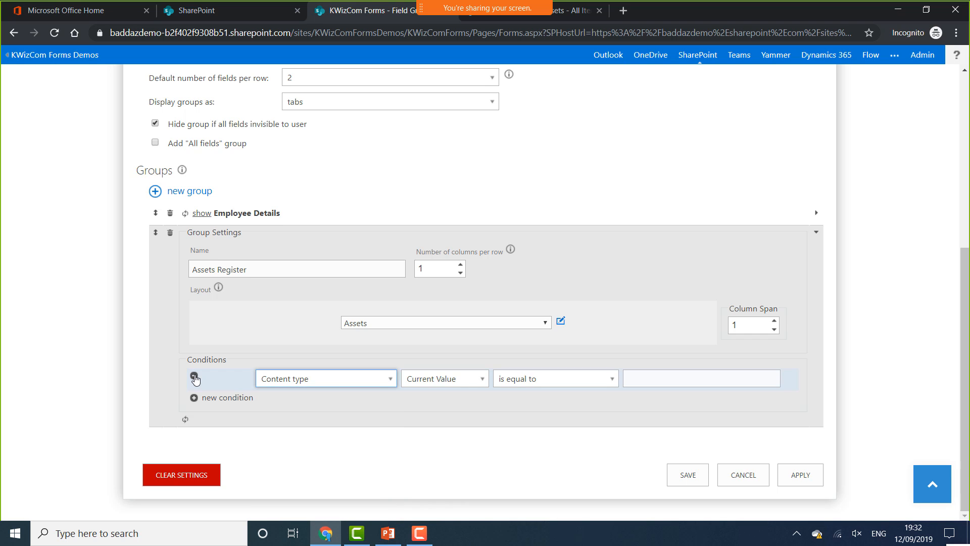
left_click(195, 377)
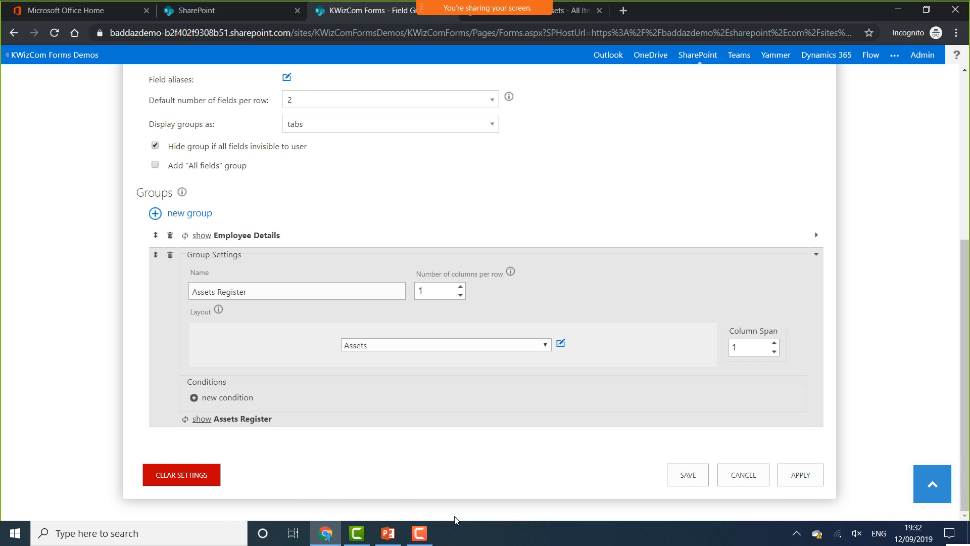
left_click(684, 475)
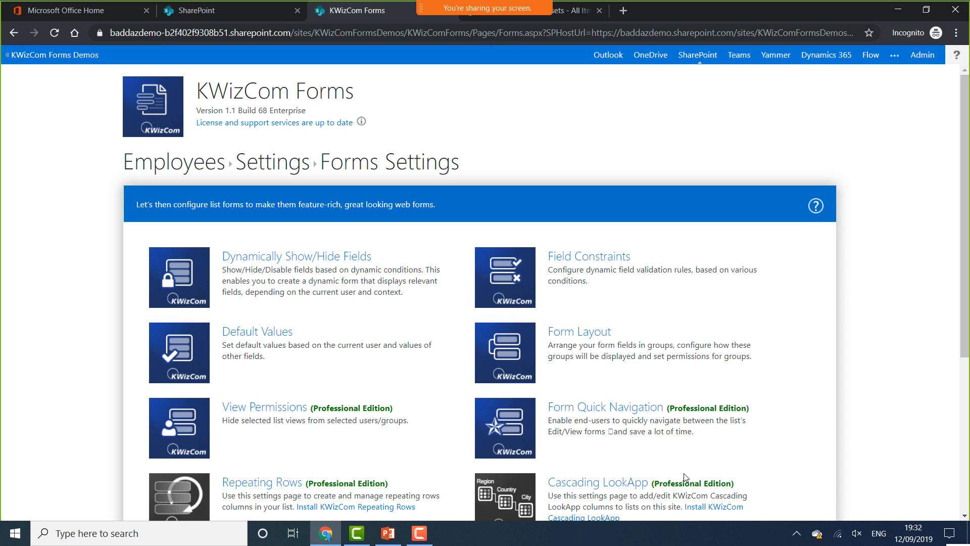
Return to the Employees list and open a new Employees item form
left_click(195, 159)
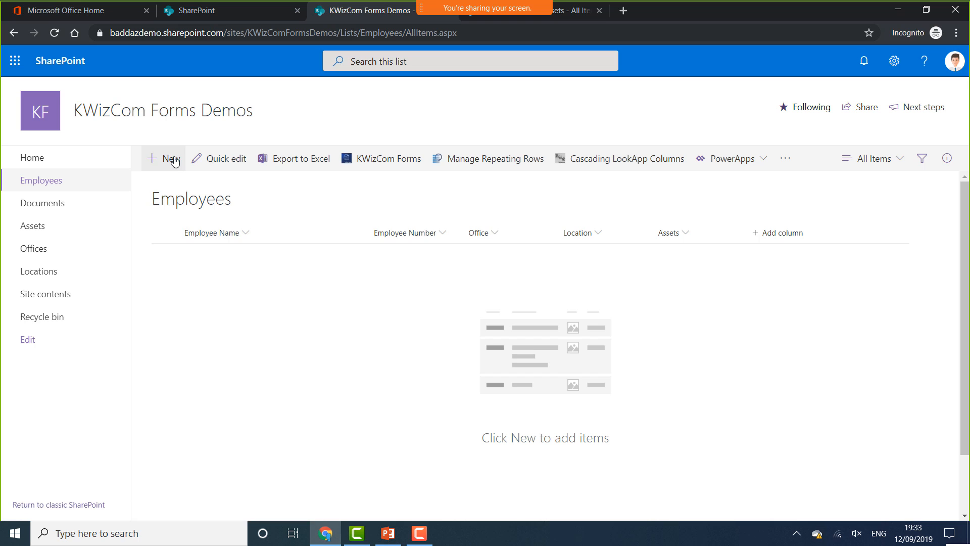
left_click(175, 160)
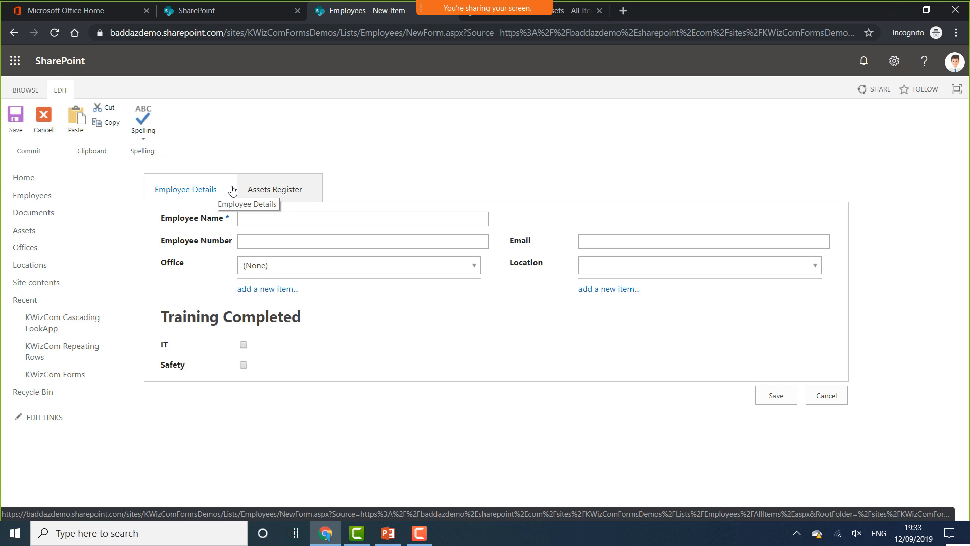
left_click(275, 189)
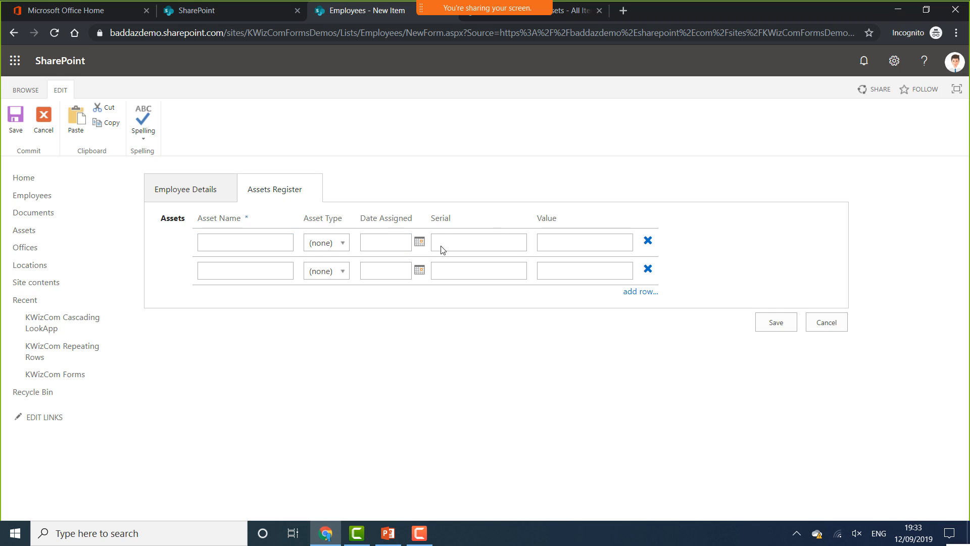
left_click(340, 244)
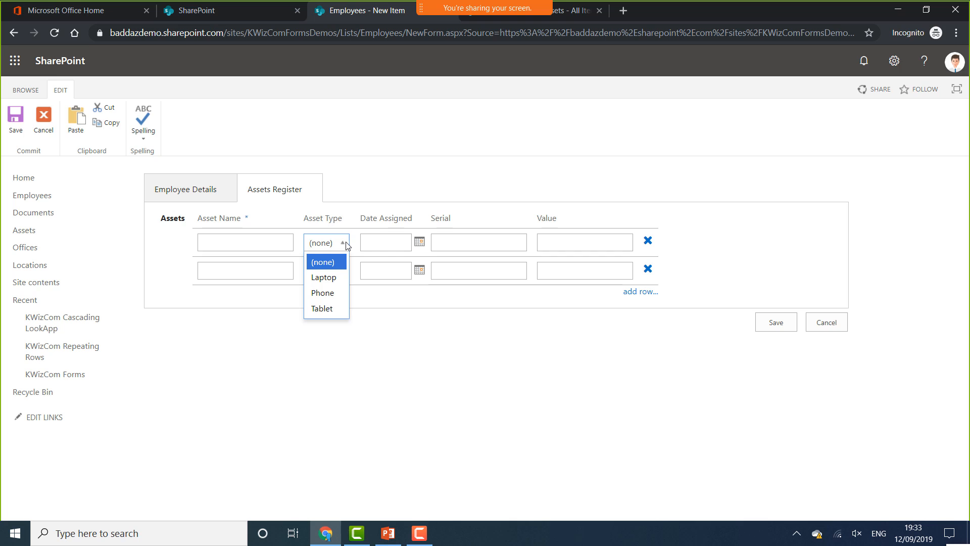
left_click(345, 247)
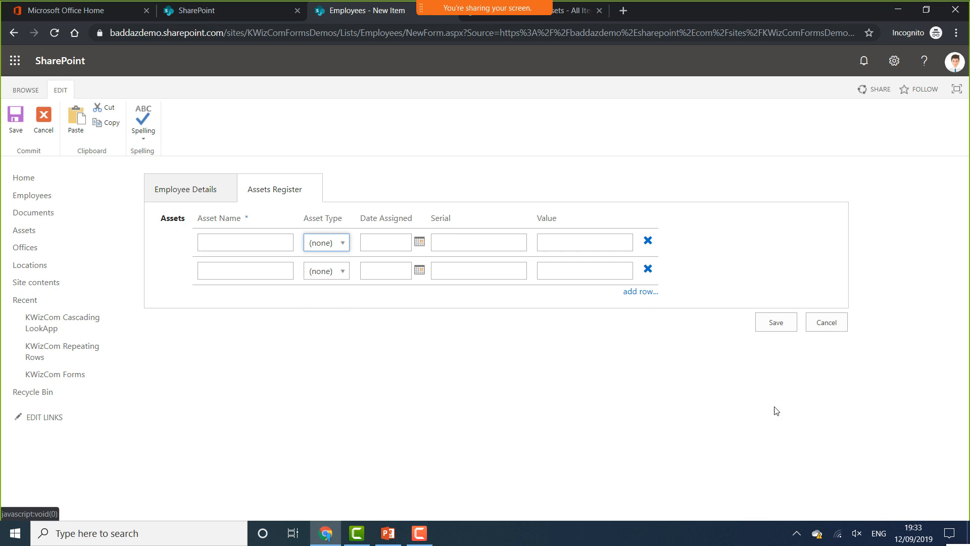
left_click(641, 291)
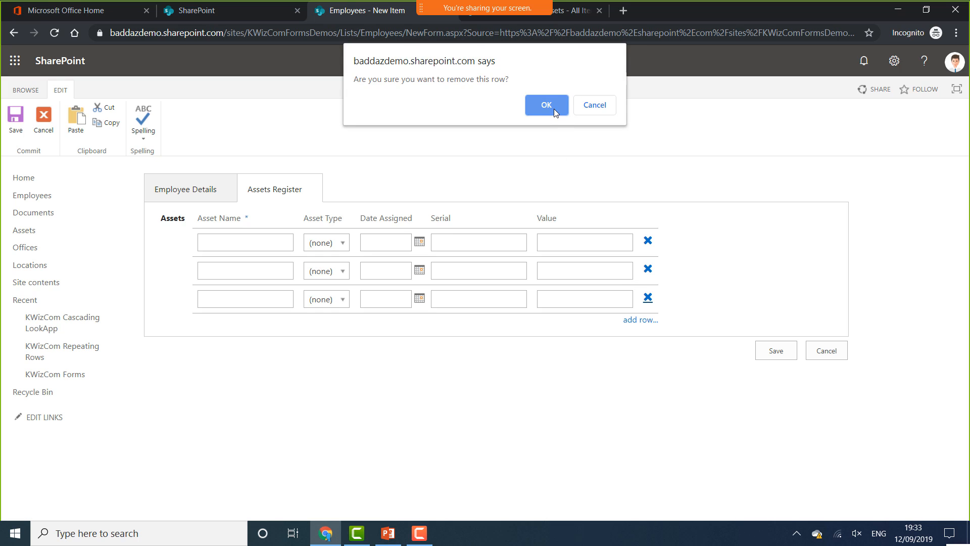
left_click(554, 107)
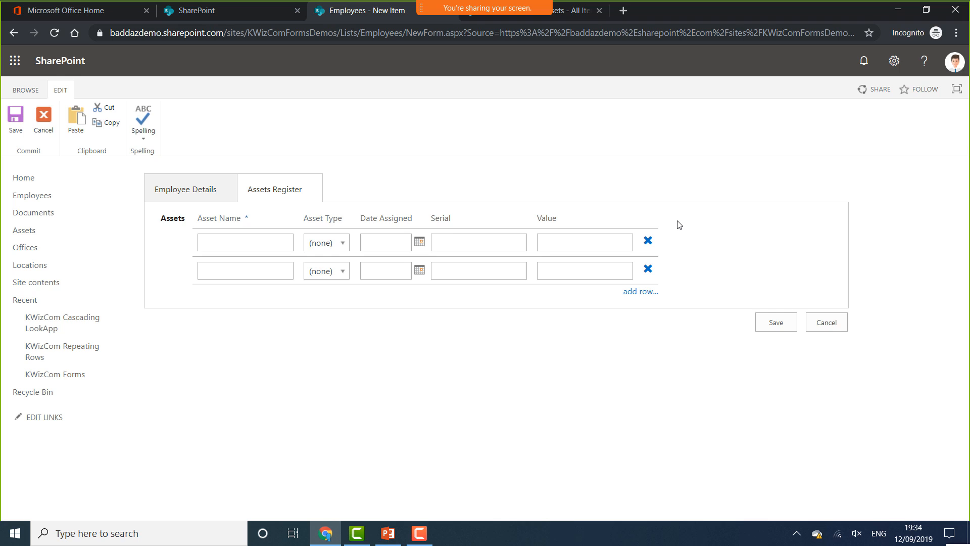
left_click(175, 197)
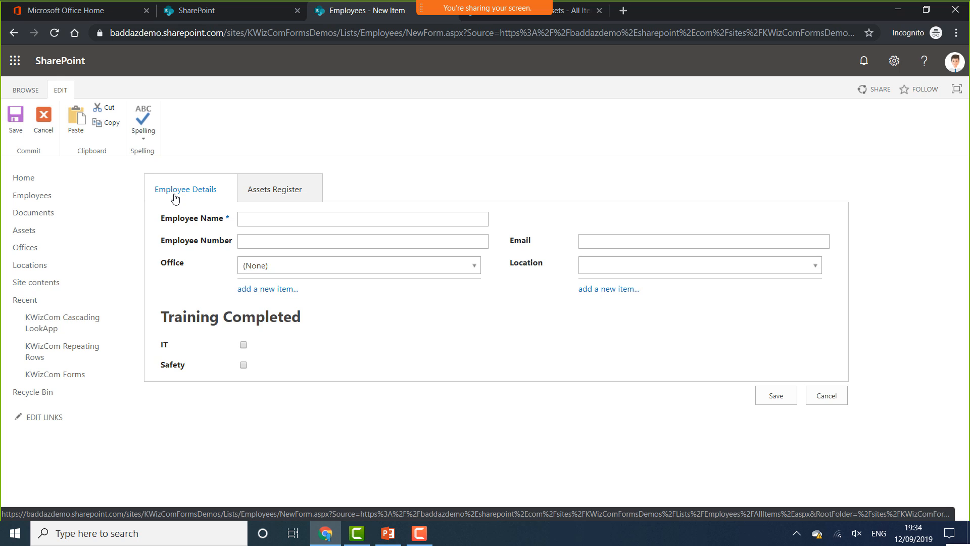
Try the Office and Location dropdowns and IT training checkbox, then view the Assets Register tab
left_click(324, 266)
left_click(666, 263)
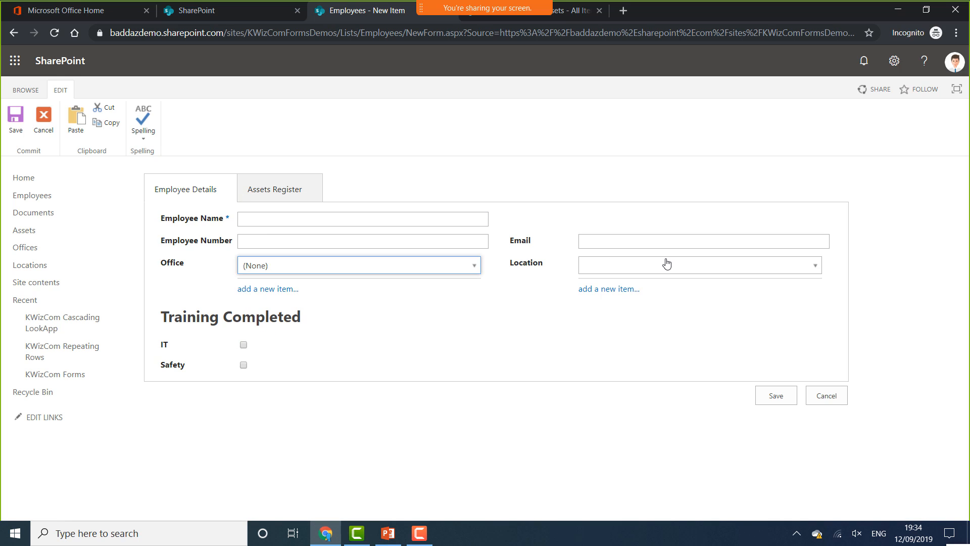
left_click(667, 263)
left_click(666, 263)
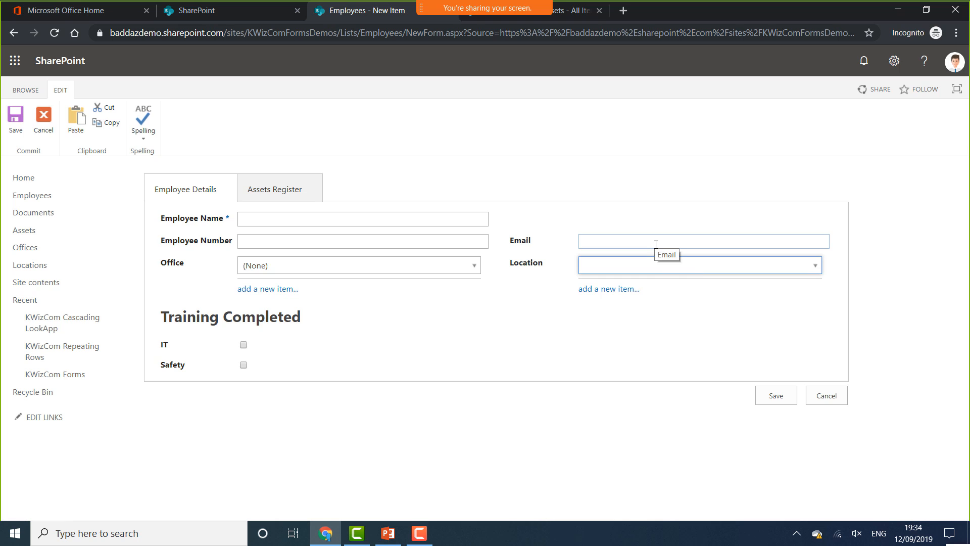
left_click(243, 345)
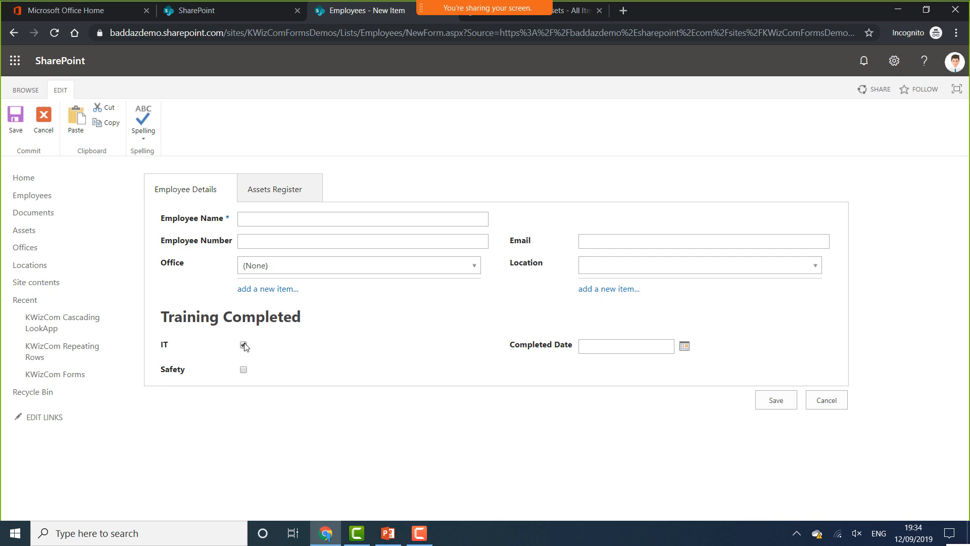
left_click(244, 346)
left_click(315, 182)
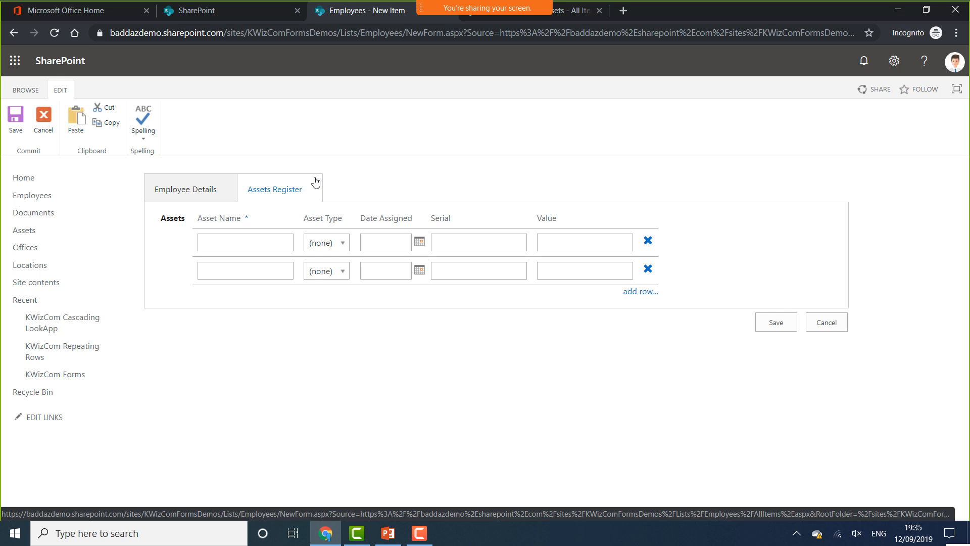
Present the Key Technical Point slide full-screen in PowerPoint from the current slide
left_click(394, 534)
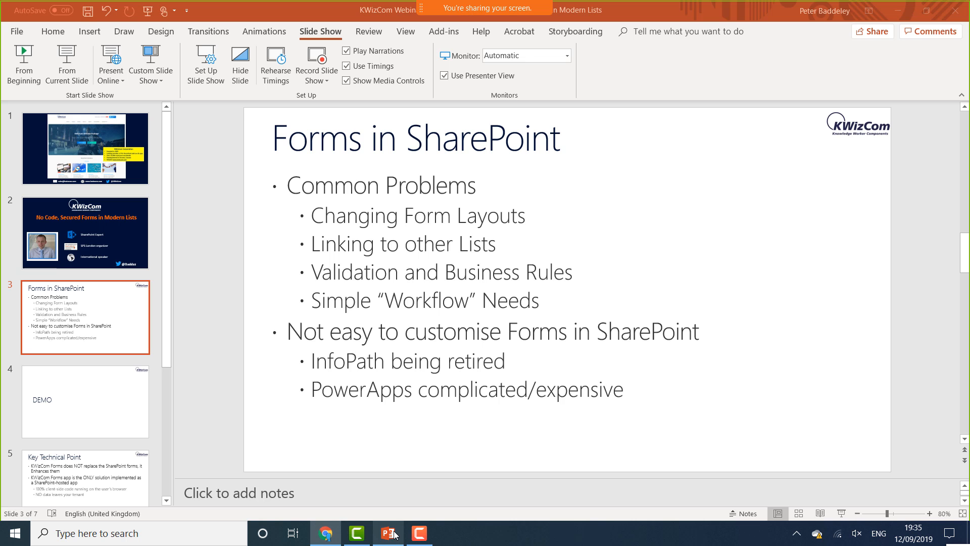
left_click(126, 478)
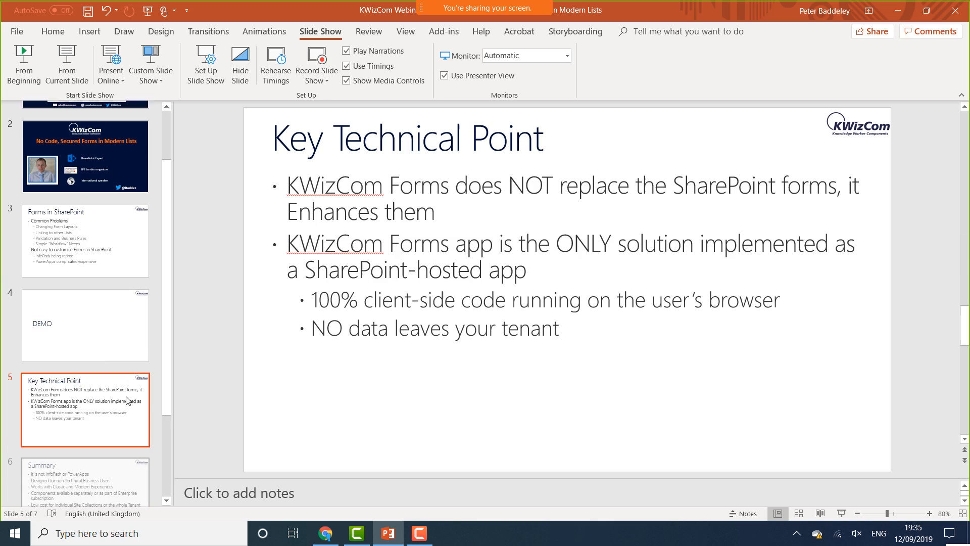
left_click(76, 64)
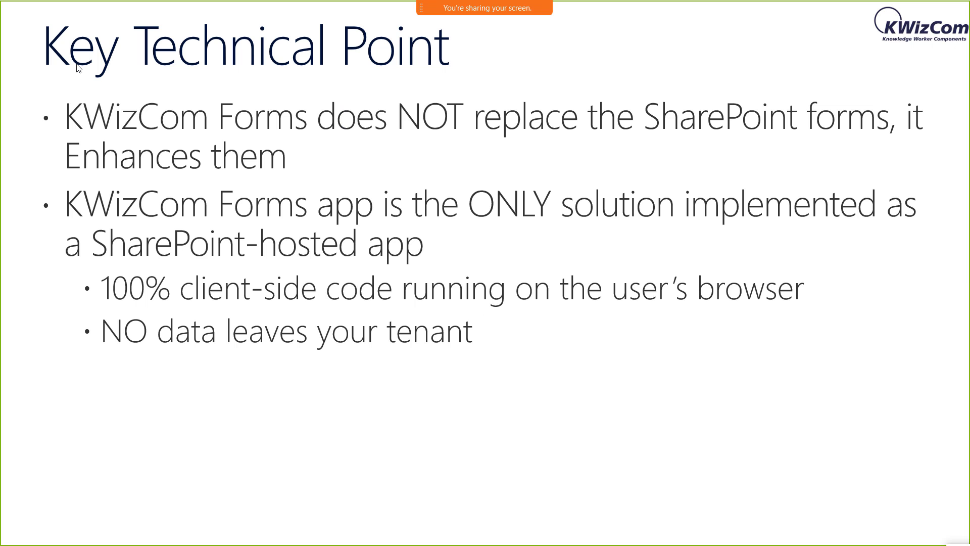